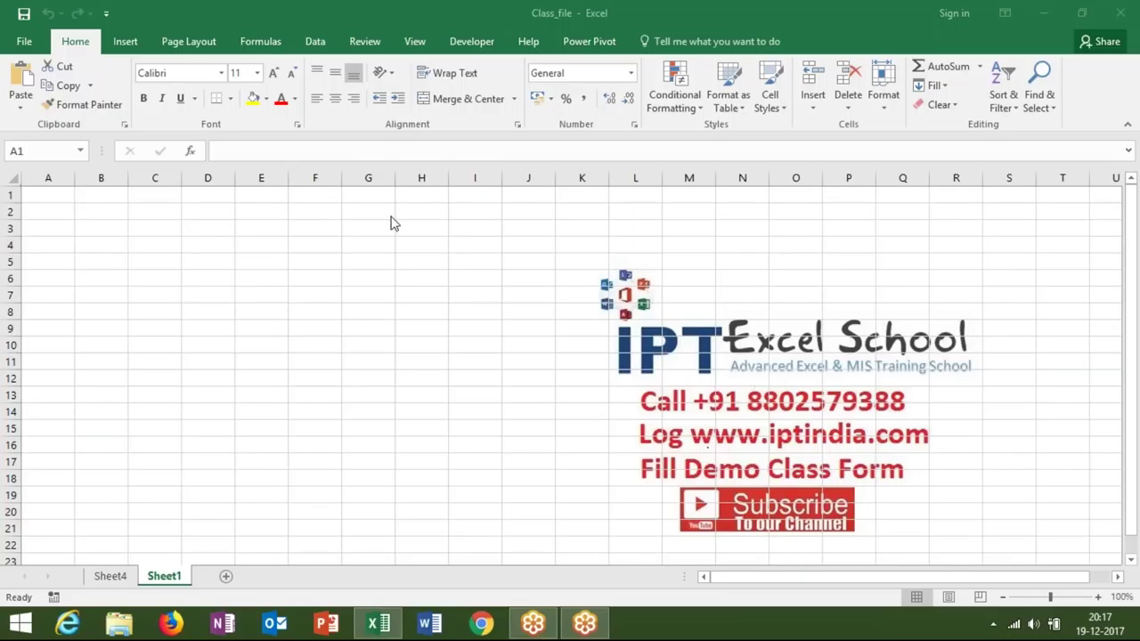
Step: Enter Format, Calculation and Re=Persent in G2, G3 and G4, then select G2:G4
{"action": "key", "text": "alt+Tab"}
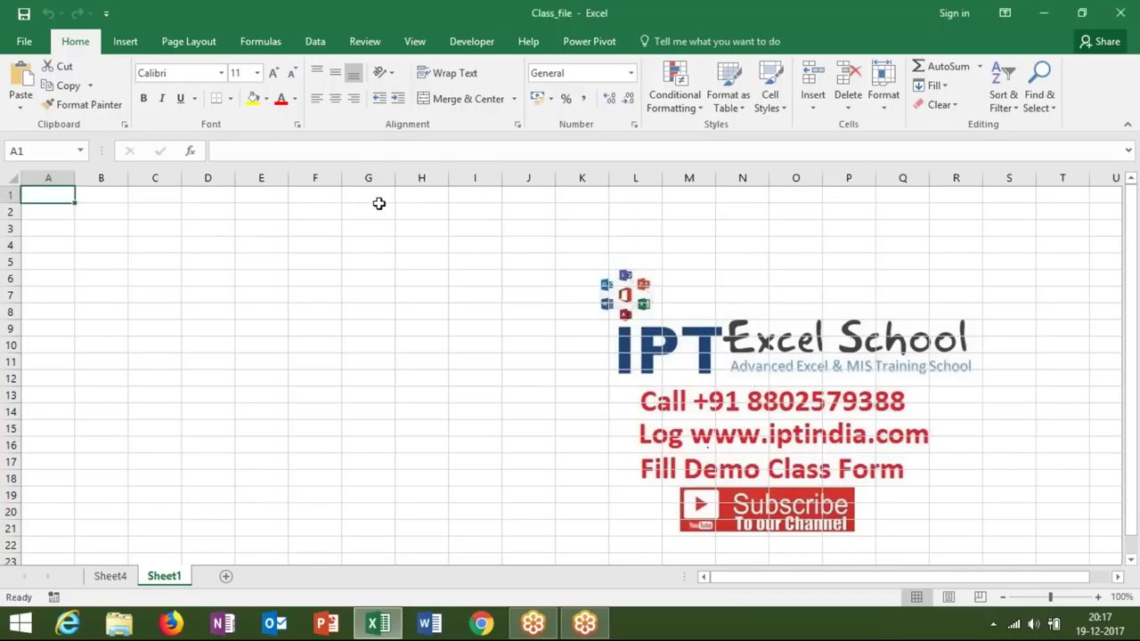
{"action": "left_click", "coordinate": [379, 209]}
{"action": "type", "text": "Format"}
{"action": "key", "text": "Return"}
{"action": "type", "text": "Calculation"}
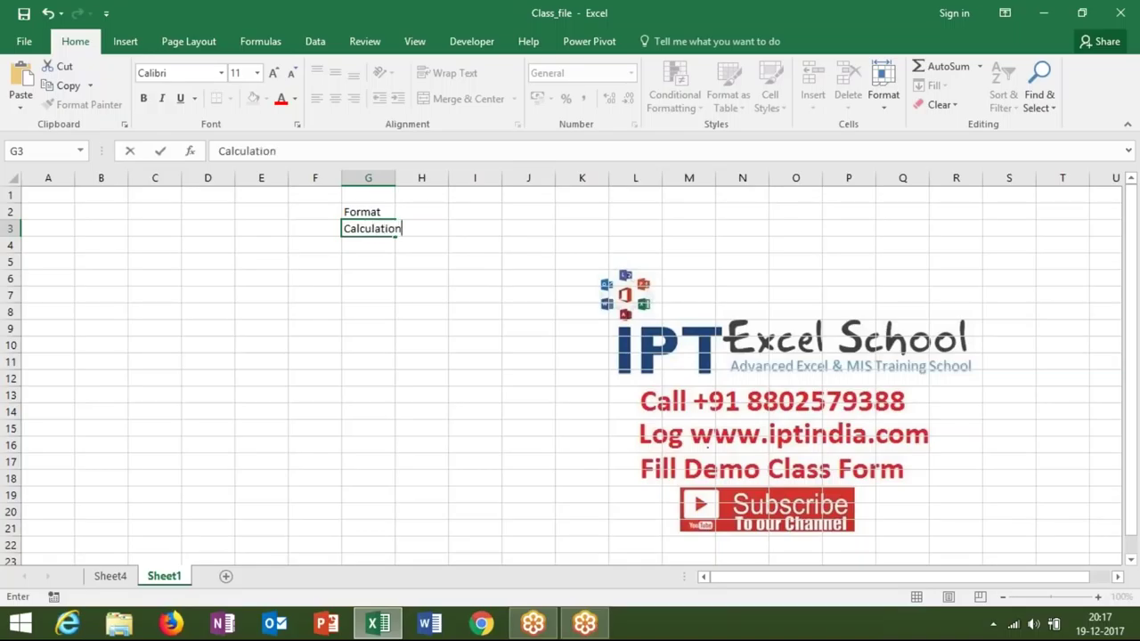
{"action": "key", "text": "Return"}
{"action": "type", "text": "Re=Persent"}
{"action": "key", "text": "Return"}
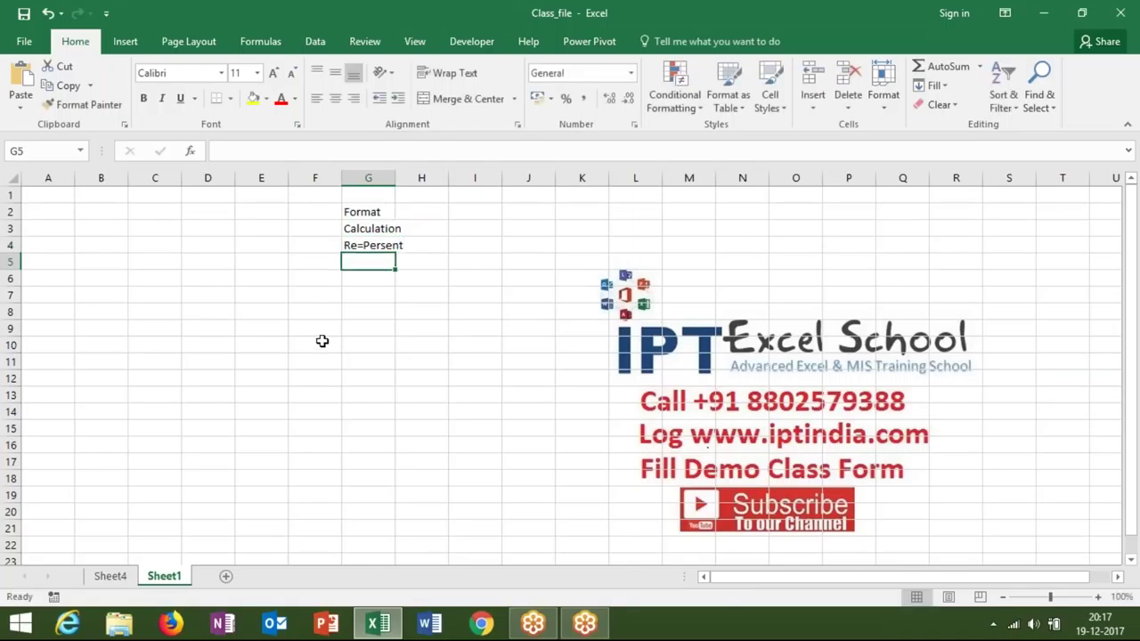
{"action": "mouse_move", "coordinate": [80, 294]}
{"action": "left_mouse_down"}
{"action": "mouse_move", "coordinate": [332, 499]}
{"action": "mouse_move", "coordinate": [326, 511]}
{"action": "left_mouse_up"}
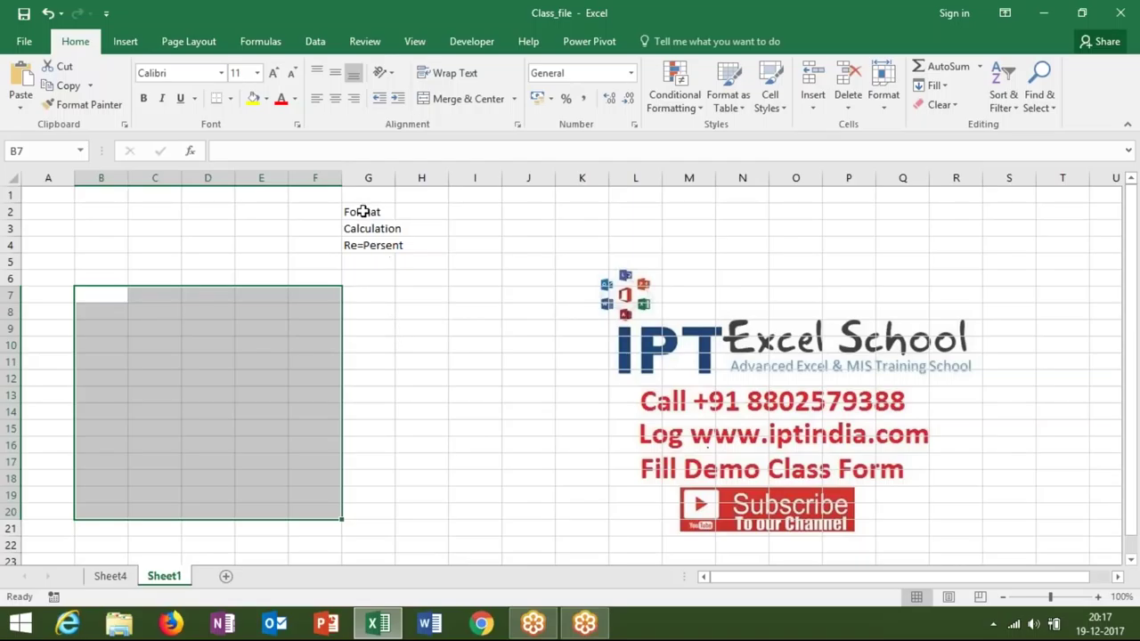
{"action": "left_click_drag", "start_coordinate": [361, 212], "coordinate": [362, 245]}
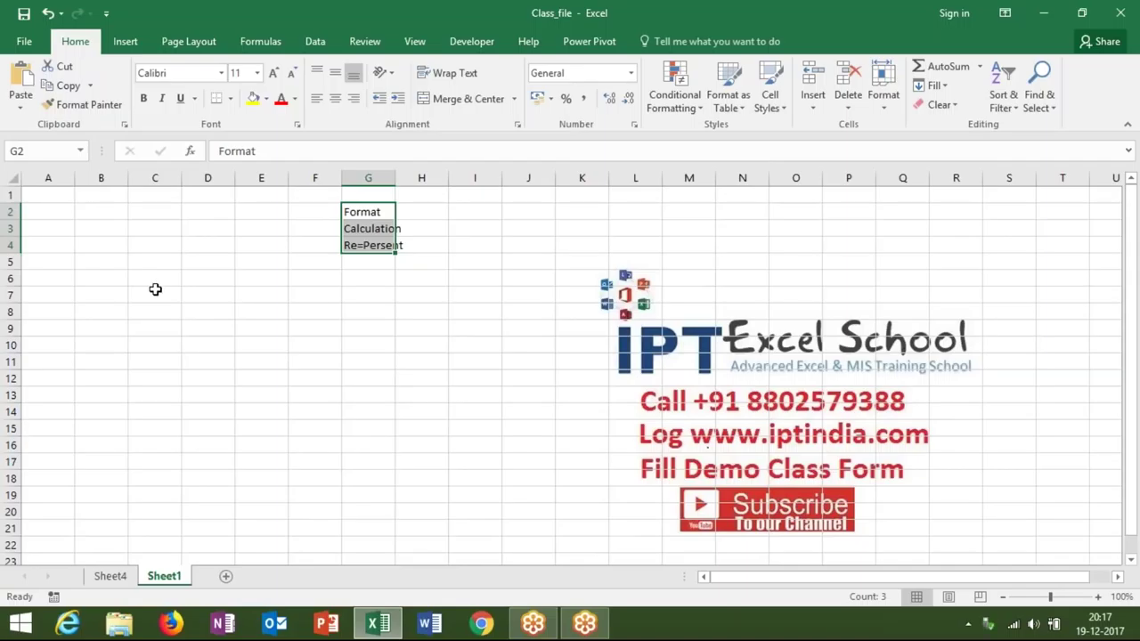
Step: Open the 10.Sales Dashboard workbook from the Recent list under File > Open
{"action": "left_click", "coordinate": [25, 42]}
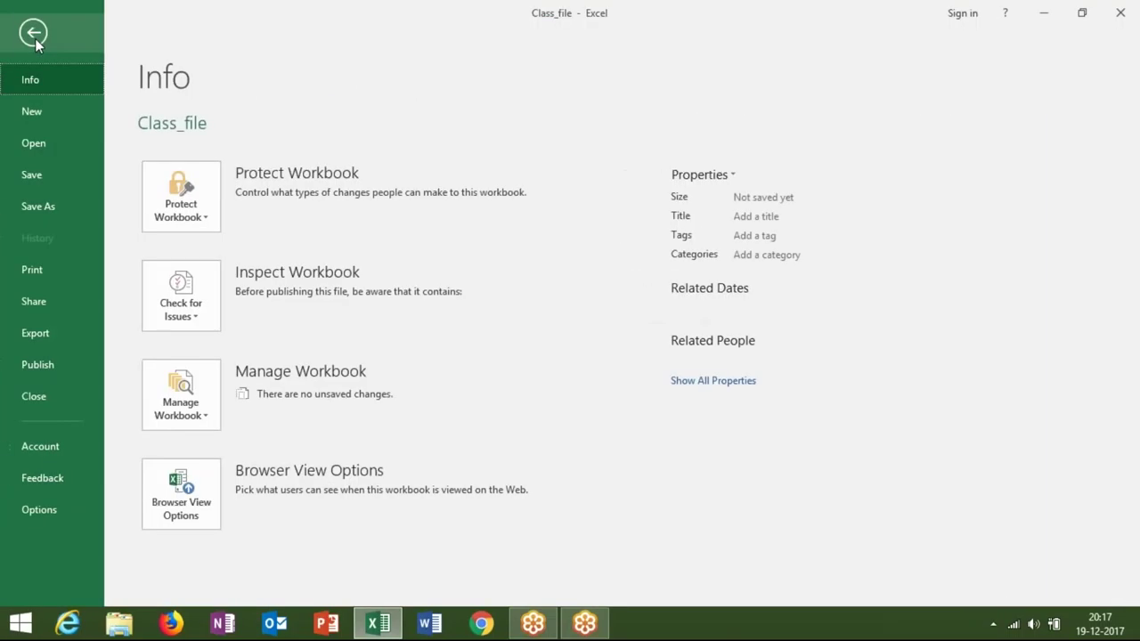
{"action": "left_click", "coordinate": [49, 157]}
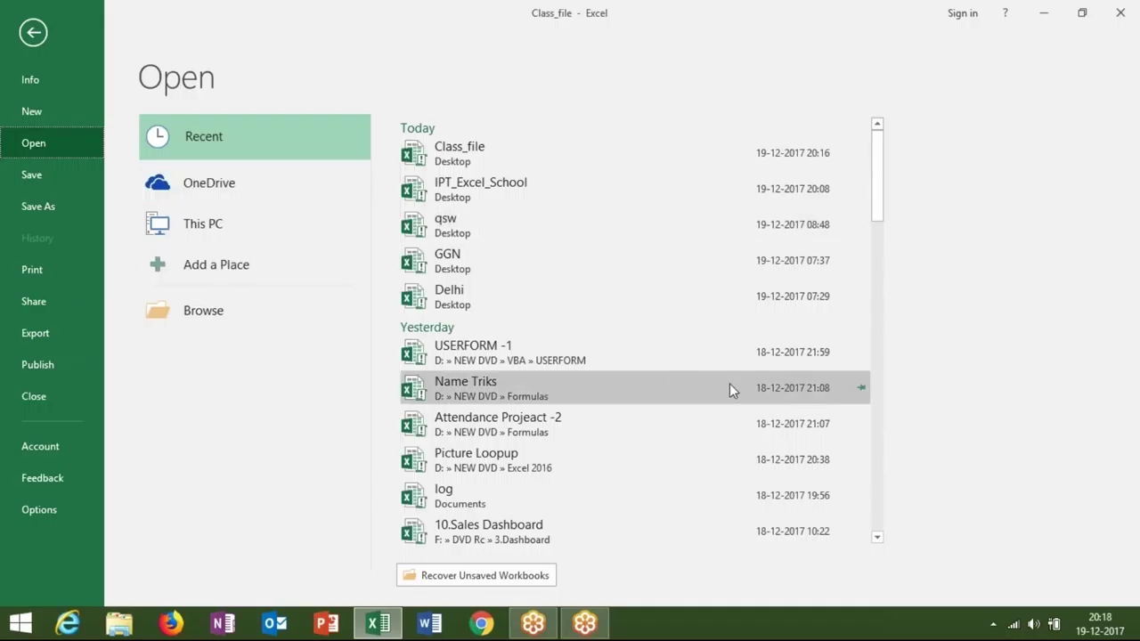
{"action": "left_click_drag", "start_coordinate": [877, 218], "coordinate": [881, 243]}
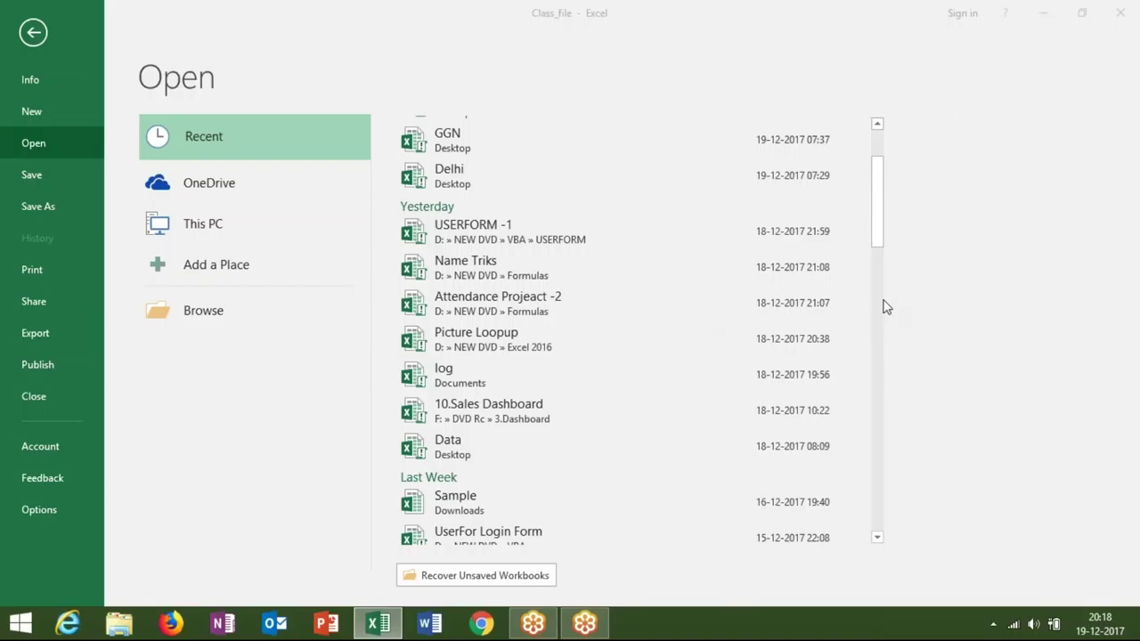
{"action": "left_click", "coordinate": [520, 414]}
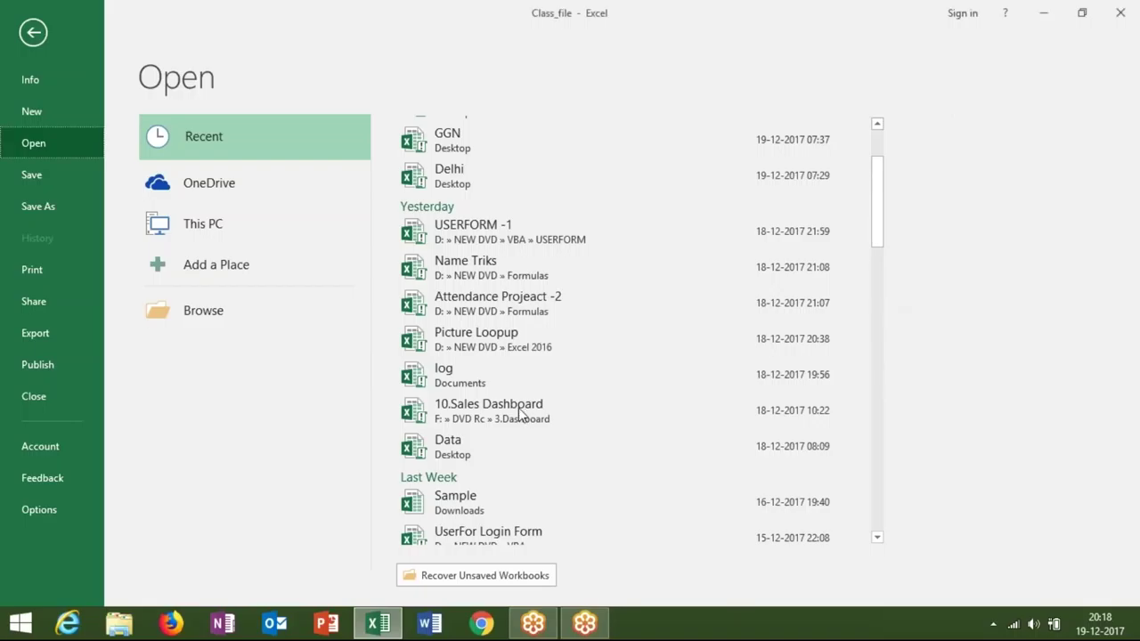
{"action": "left_click", "coordinate": [521, 414]}
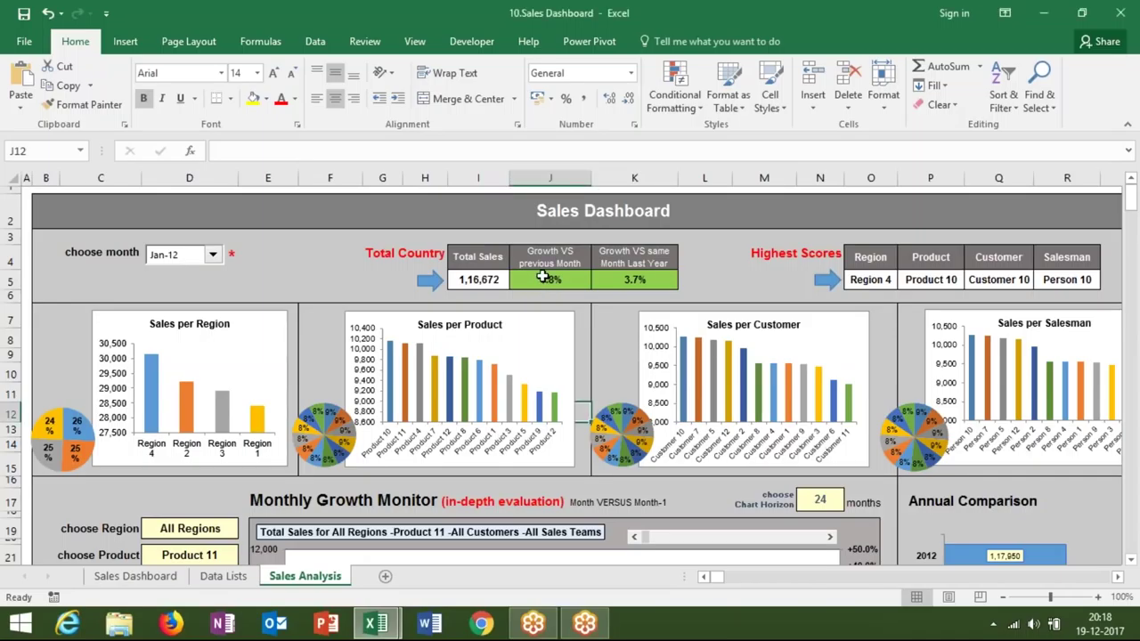
{"action": "left_click", "coordinate": [542, 277]}
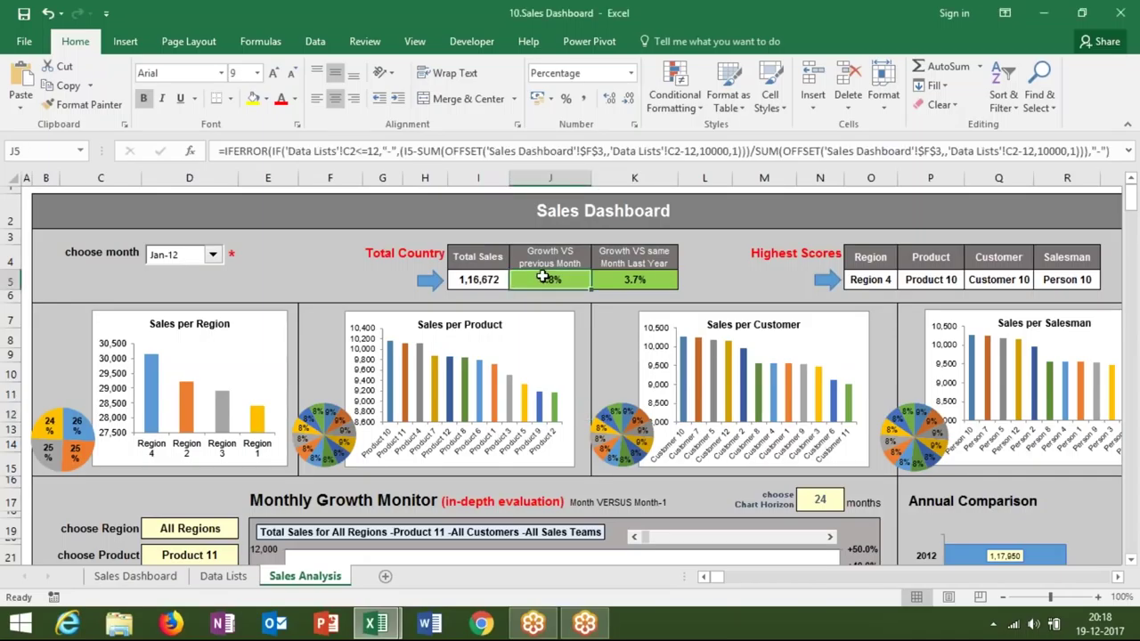
{"action": "left_click", "coordinate": [521, 326]}
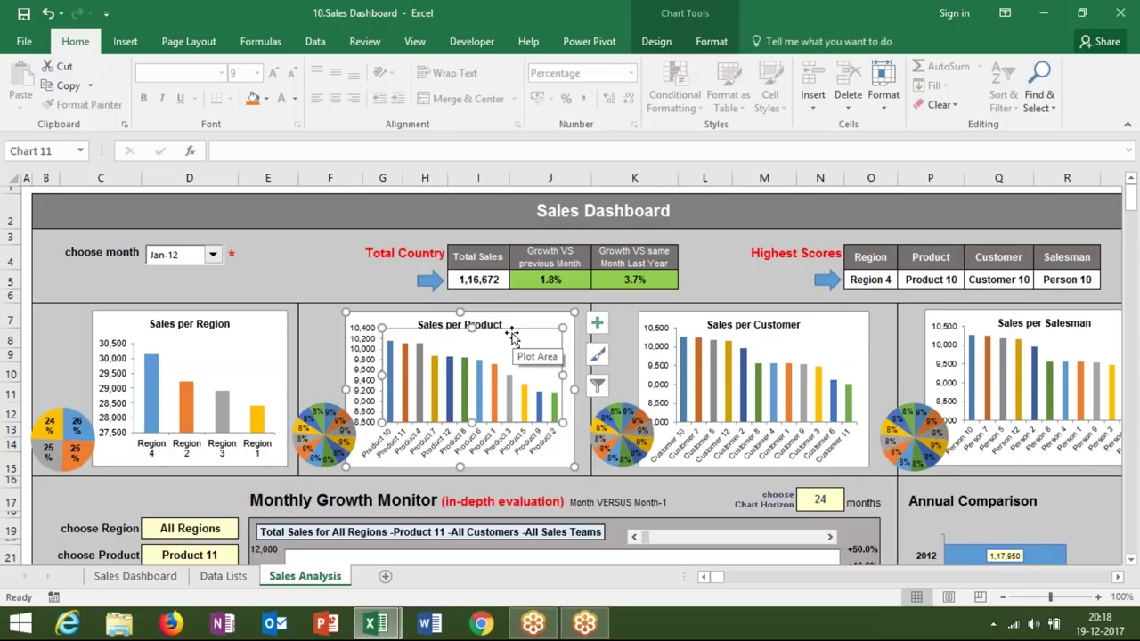
{"action": "left_click", "coordinate": [363, 278]}
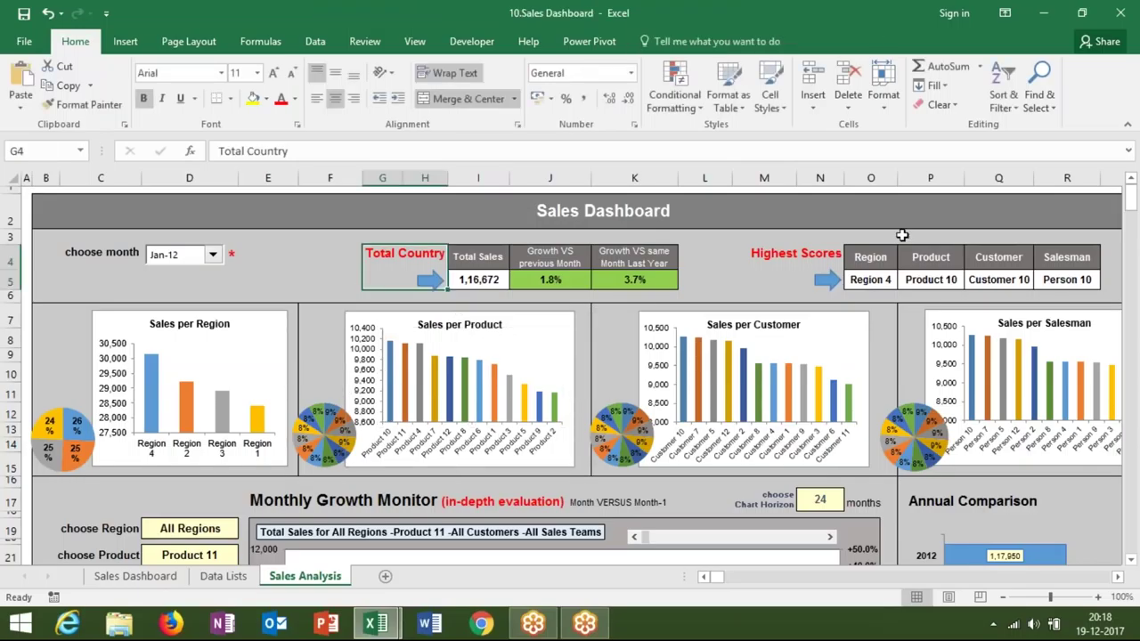
{"action": "left_click", "coordinate": [1111, 42]}
{"action": "mouse_move", "coordinate": [311, 293]}
{"action": "left_mouse_down"}
{"action": "mouse_move", "coordinate": [290, 347]}
{"action": "mouse_move", "coordinate": [175, 374]}
{"action": "left_mouse_up"}
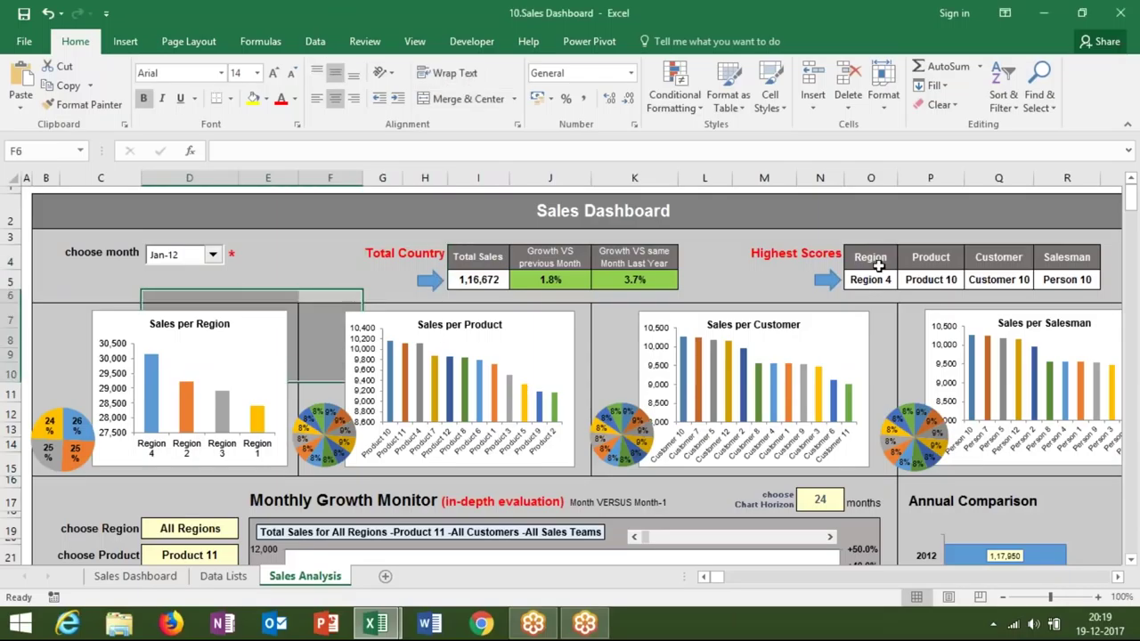
{"action": "left_click_drag", "start_coordinate": [871, 259], "coordinate": [1045, 285]}
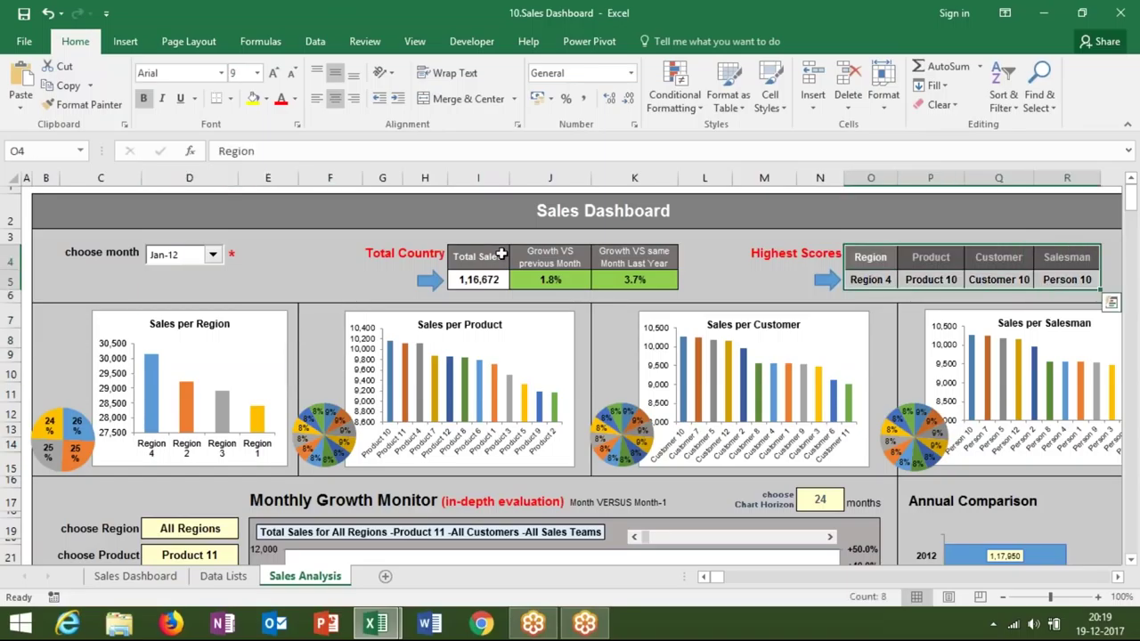
{"action": "left_click_drag", "start_coordinate": [485, 256], "coordinate": [632, 279]}
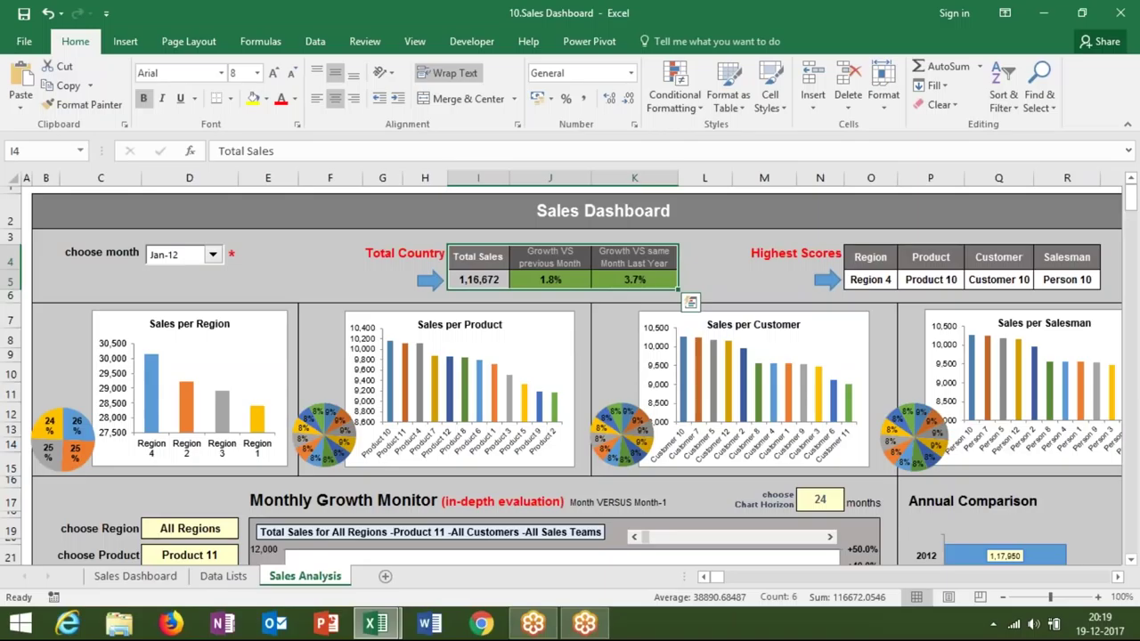
{"action": "left_click_drag", "start_coordinate": [1129, 203], "coordinate": [1128, 189]}
{"action": "left_click_drag", "start_coordinate": [1053, 599], "coordinate": [1033, 596]}
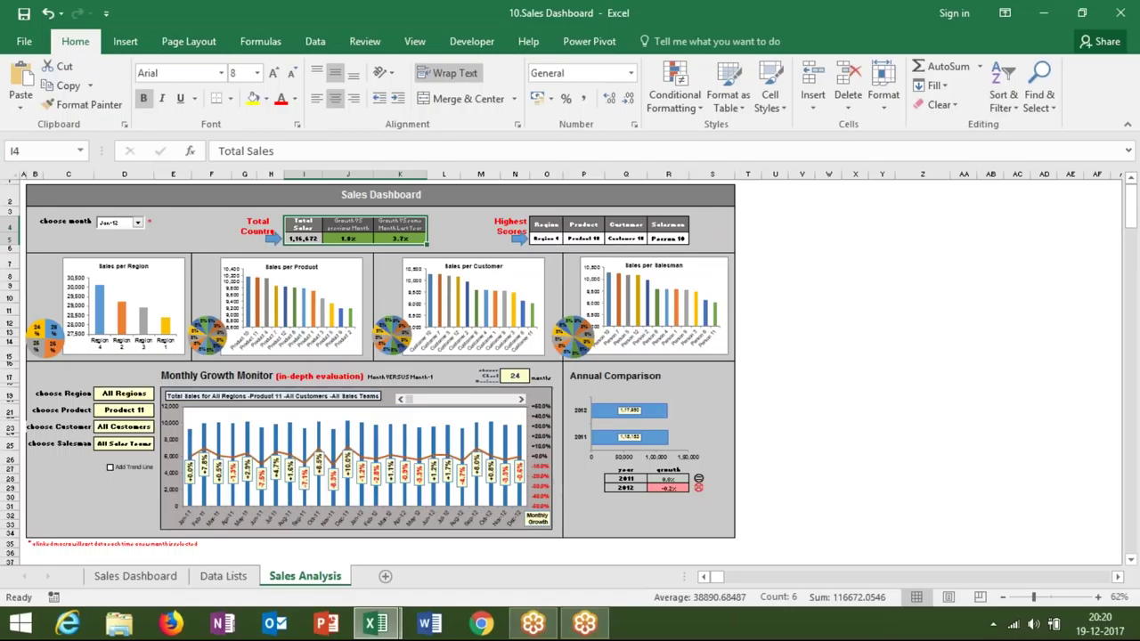
Step: Select cell F5 on the Sales Analysis dashboard sheet
{"action": "left_click", "coordinate": [194, 237]}
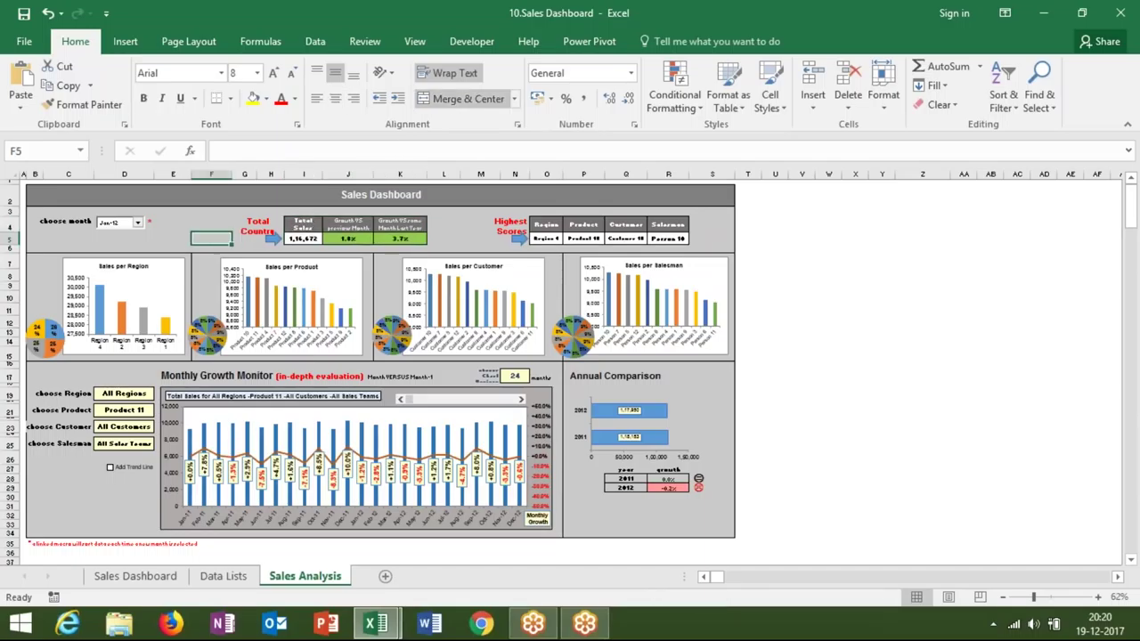
Step: Restore the 10.Sales Dashboard window and close it with Don't Save
{"action": "double_click", "coordinate": [538, 7]}
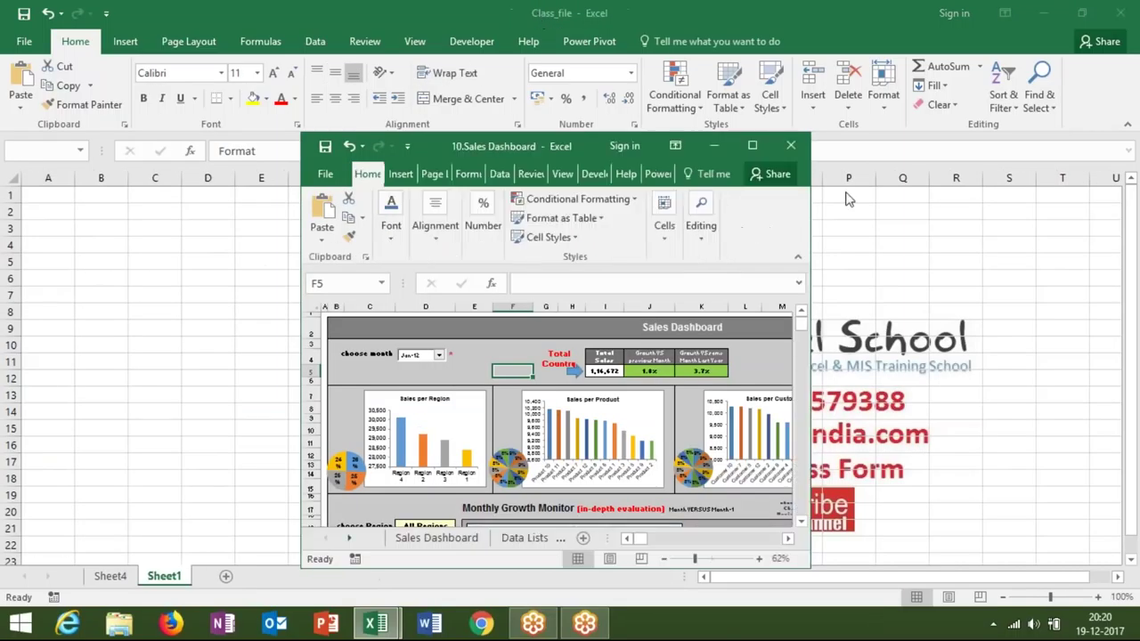
{"action": "left_click", "coordinate": [790, 146]}
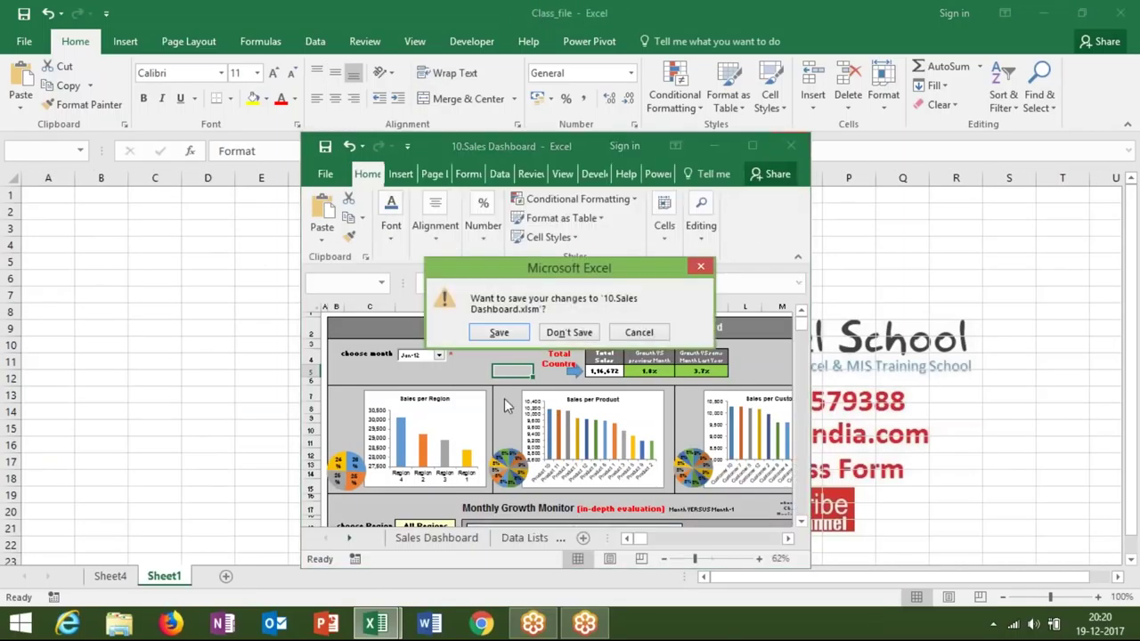
{"action": "left_click", "coordinate": [568, 332]}
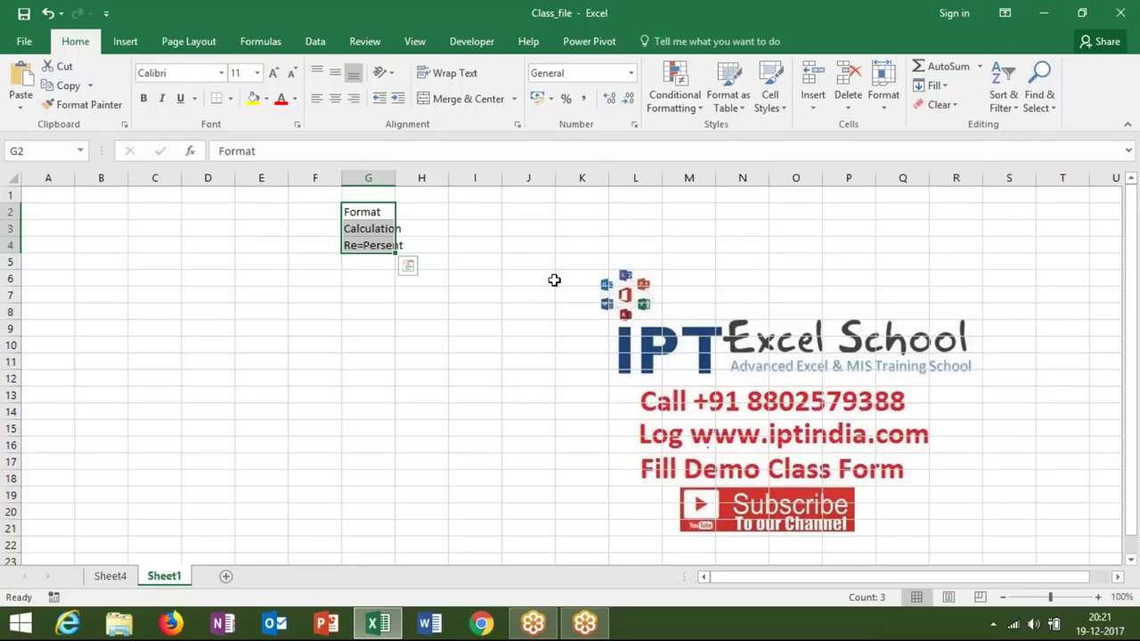
Step: Delete the three labels in G2:G4 and select cell B2 for new entries
{"action": "key", "text": "Delete"}
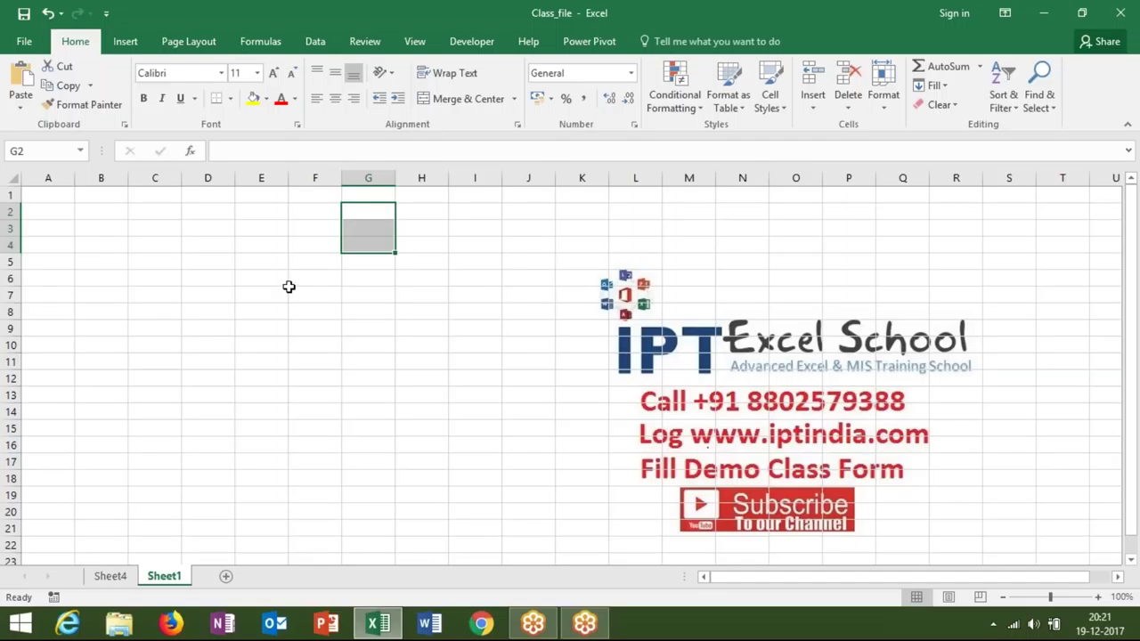
{"action": "left_click", "coordinate": [224, 240]}
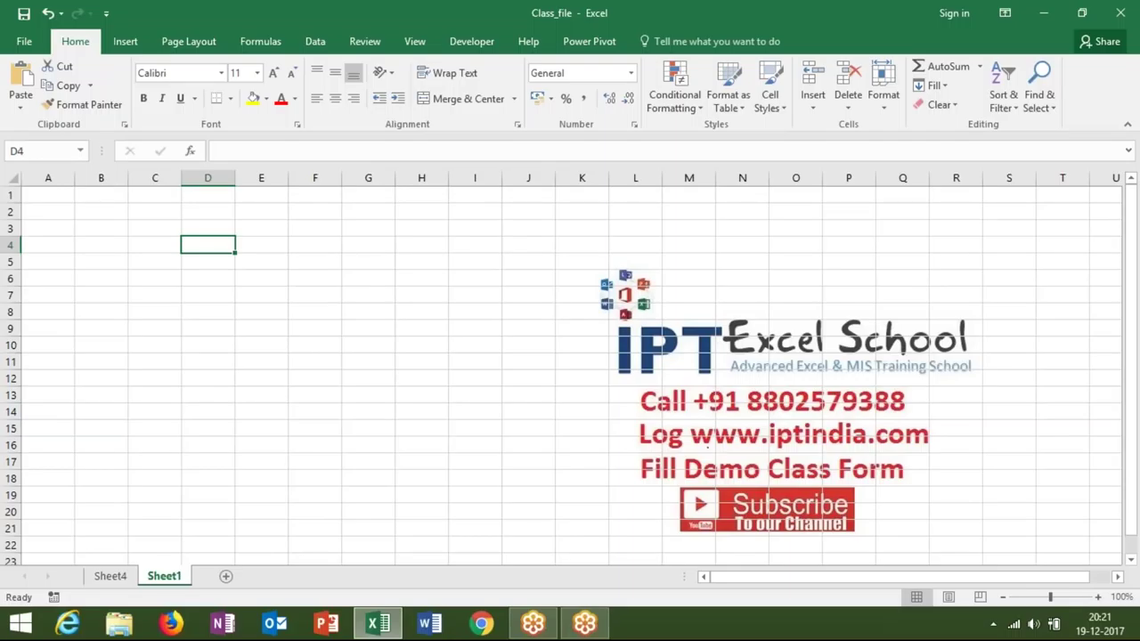
{"action": "left_click", "coordinate": [45, 208]}
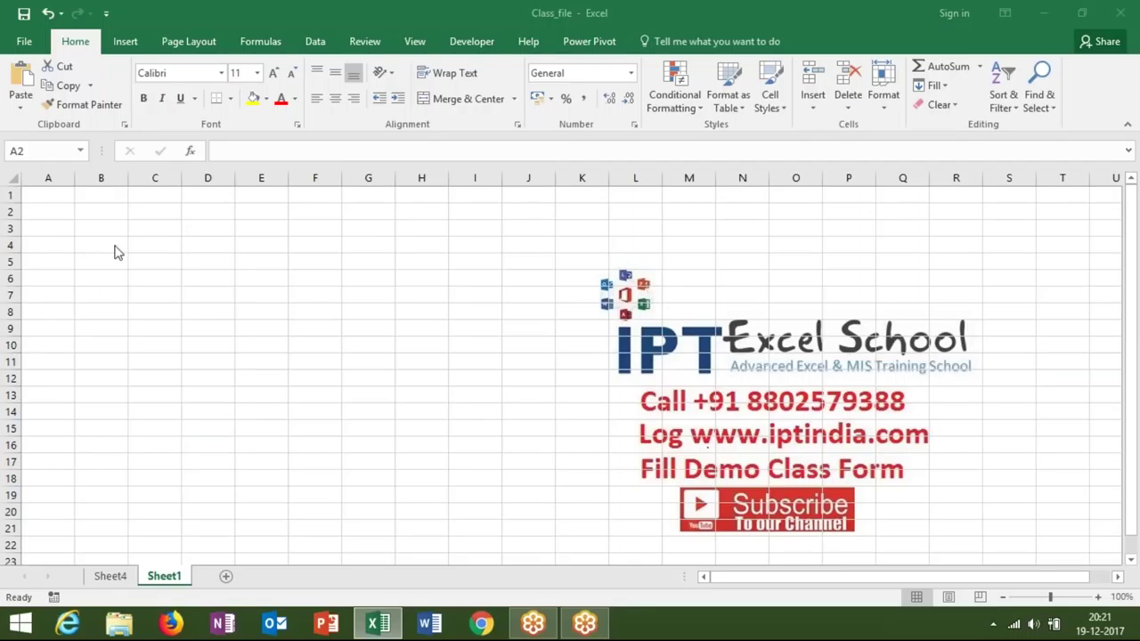
{"action": "left_click", "coordinate": [110, 212]}
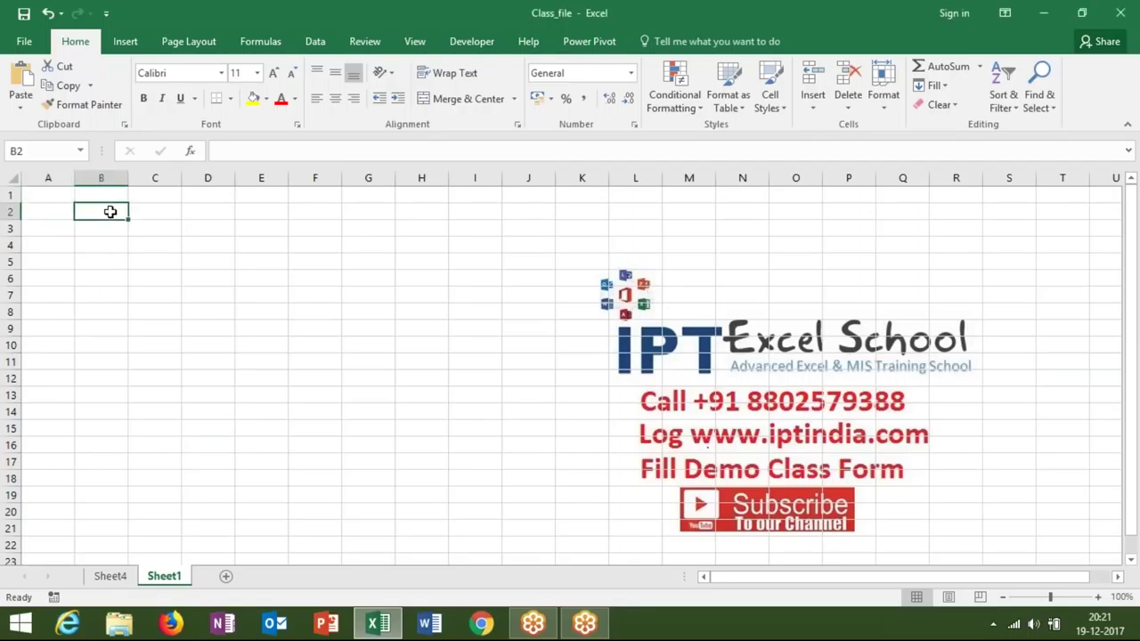
Step: Enter 10th in B2 and format its 'th' suffix as superscript
{"action": "type", "text": "10th"}
{"action": "key", "text": "Return"}
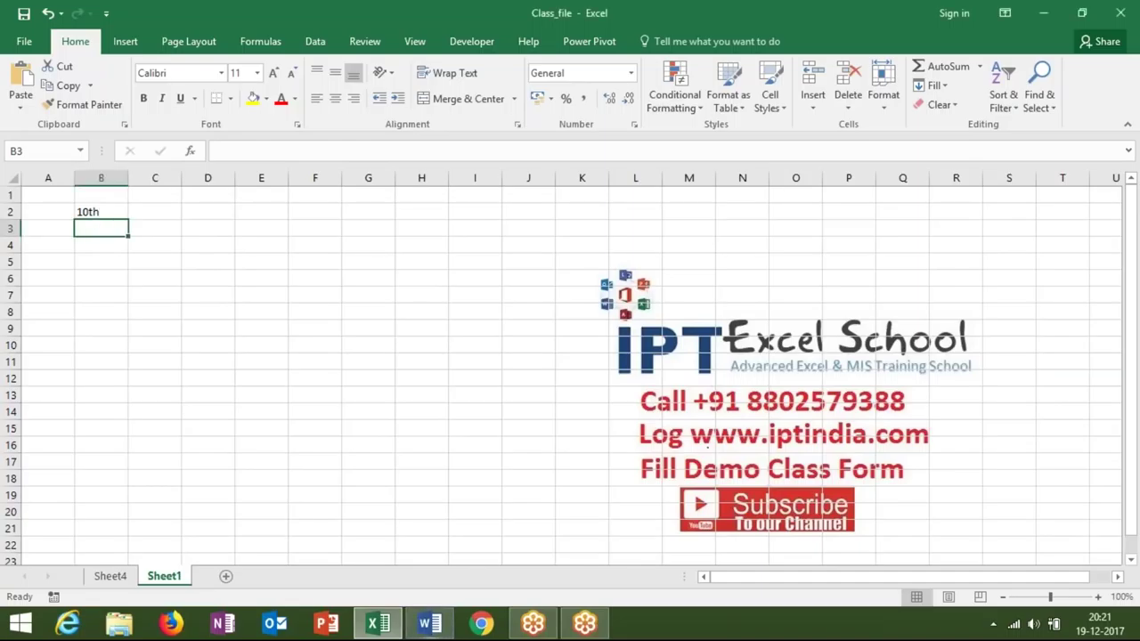
{"action": "left_click", "coordinate": [109, 211]}
{"action": "key", "text": "F2"}
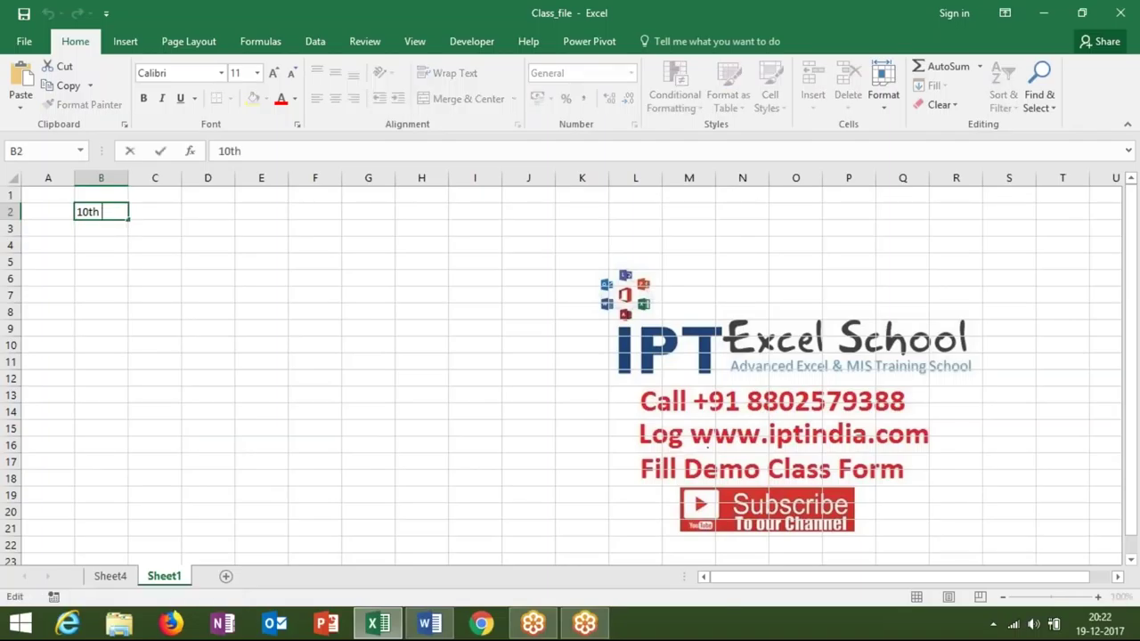
{"action": "key", "text": "shift+Left"}
{"action": "key", "text": "shift+Left"}
{"action": "left_click", "coordinate": [296, 123]}
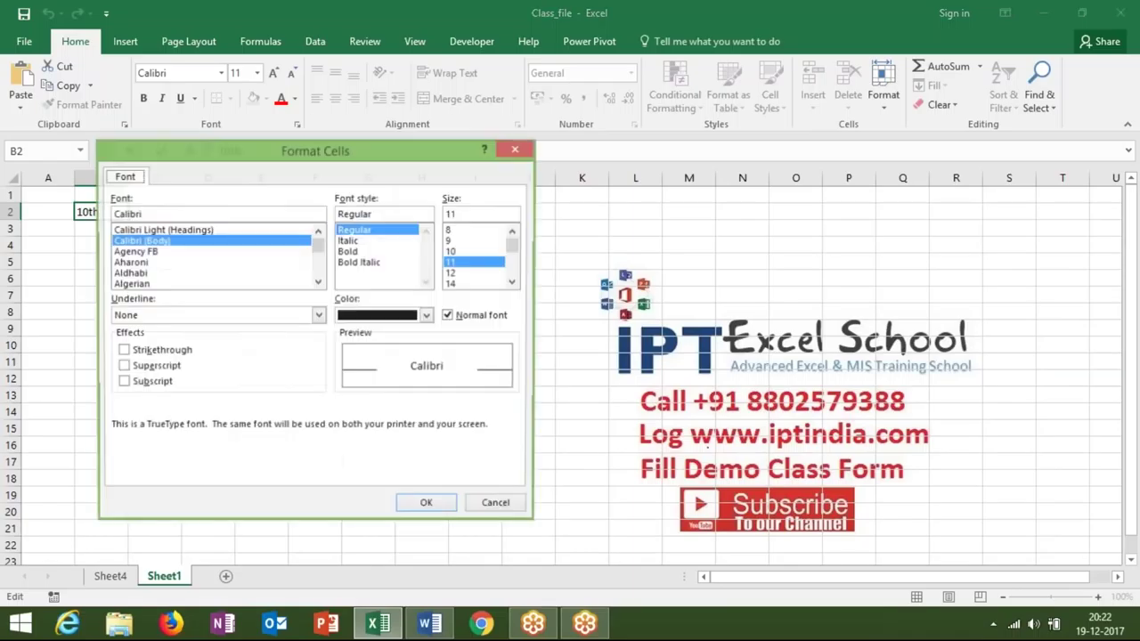
{"action": "left_click", "coordinate": [157, 369]}
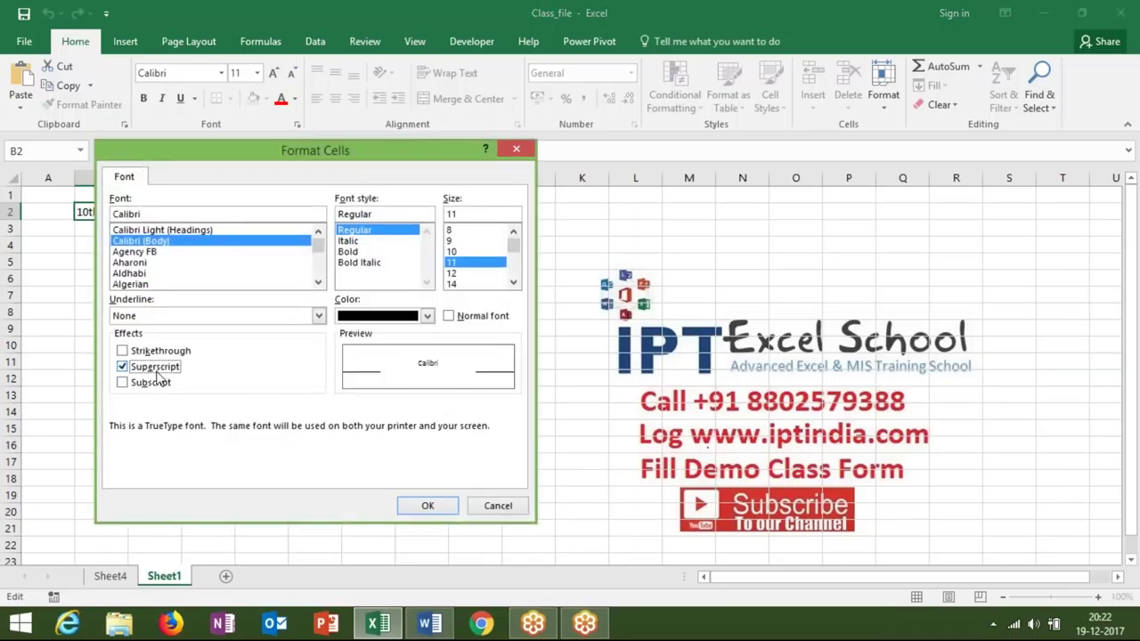
{"action": "left_click", "coordinate": [427, 506]}
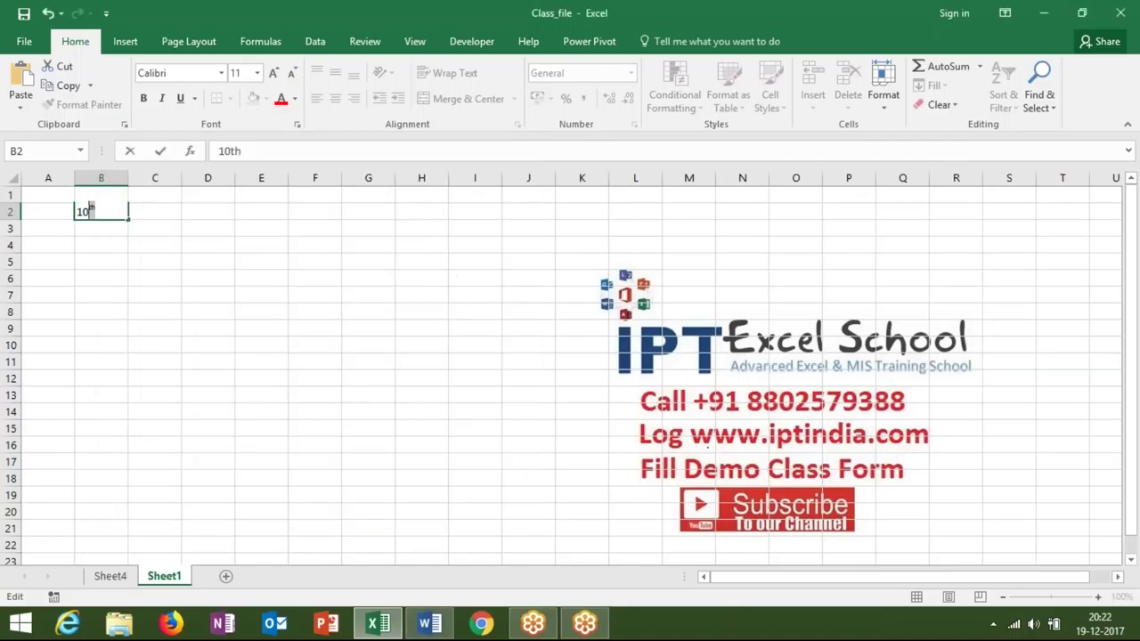
{"action": "left_click", "coordinate": [291, 387]}
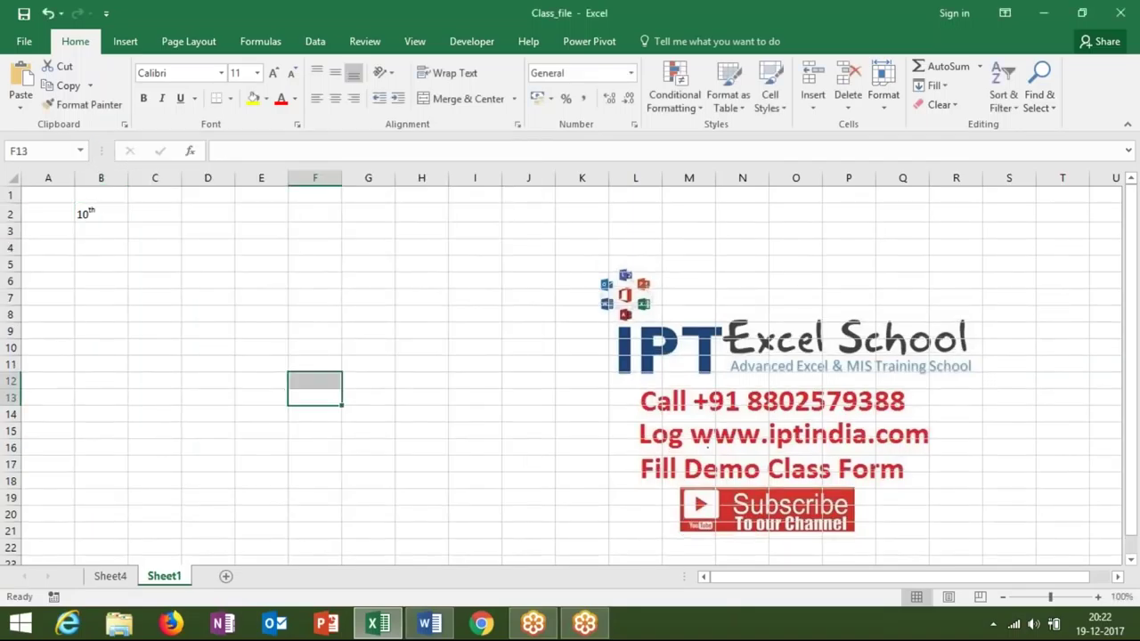
{"action": "left_click", "coordinate": [120, 234]}
Step: Enter 10o in B3 and make the o superscript, like a degree sign
{"action": "type", "text": "10"}
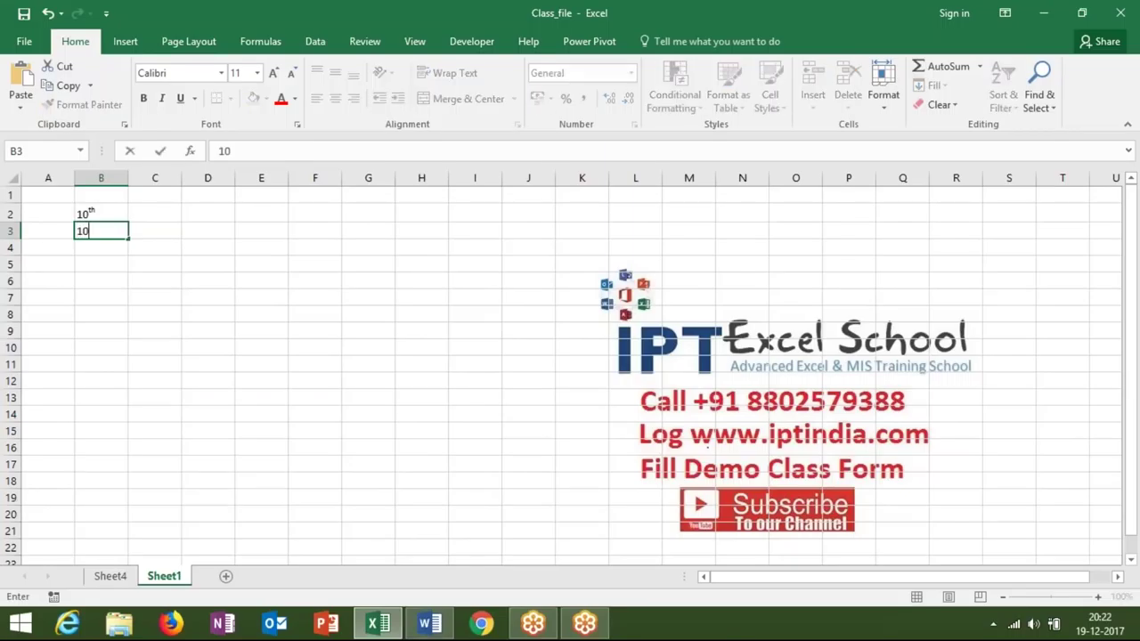
{"action": "type", "text": "o"}
{"action": "left_click_drag", "start_coordinate": [89, 231], "coordinate": [97, 232]}
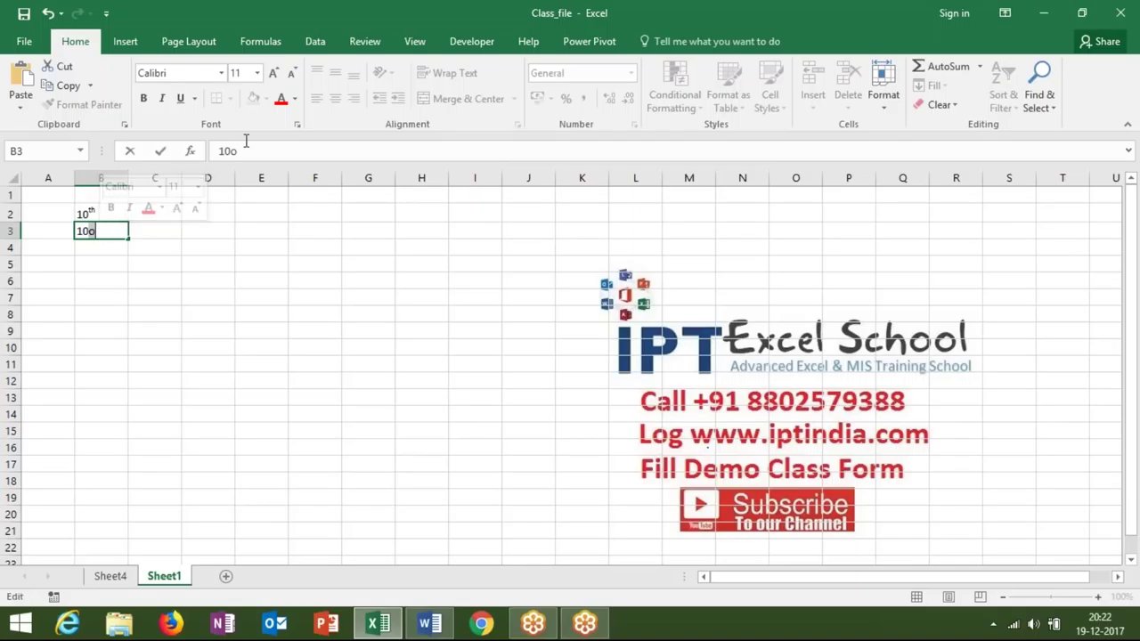
{"action": "left_click", "coordinate": [299, 126]}
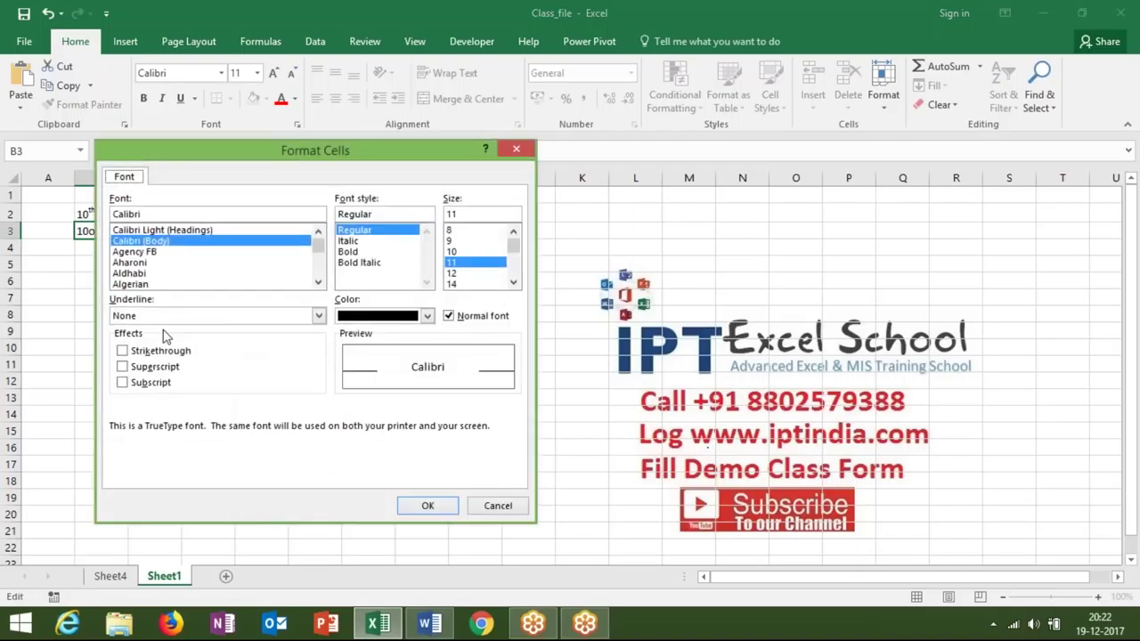
{"action": "left_click", "coordinate": [138, 368]}
{"action": "left_click", "coordinate": [138, 371]}
{"action": "left_click", "coordinate": [153, 367]}
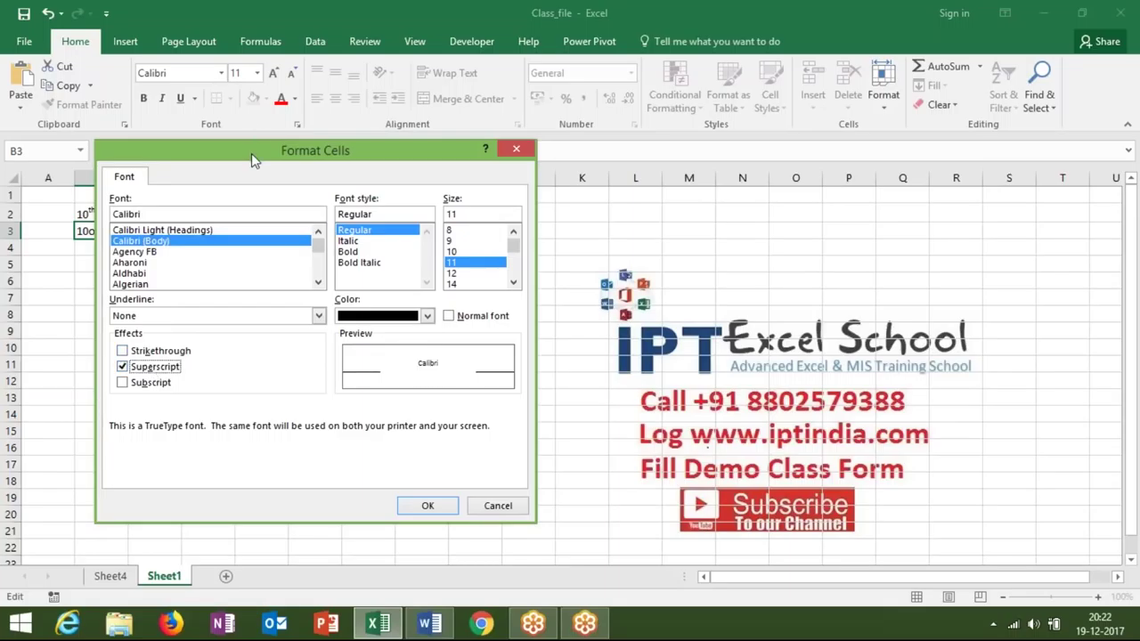
{"action": "left_click_drag", "start_coordinate": [254, 151], "coordinate": [356, 126]}
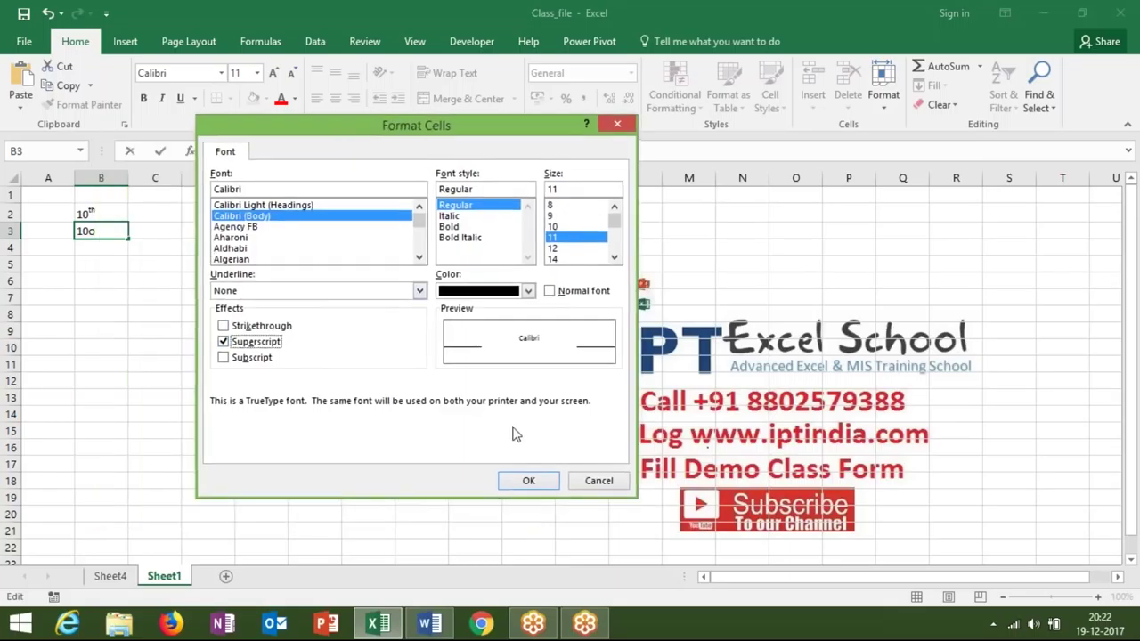
{"action": "left_click", "coordinate": [538, 488]}
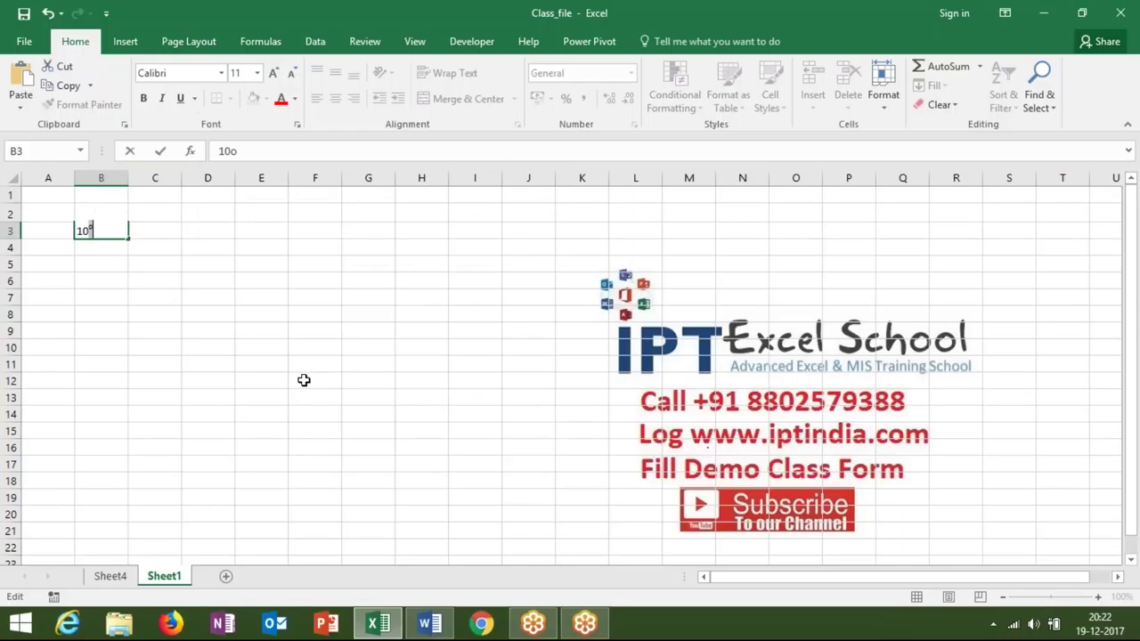
{"action": "left_click", "coordinate": [304, 380]}
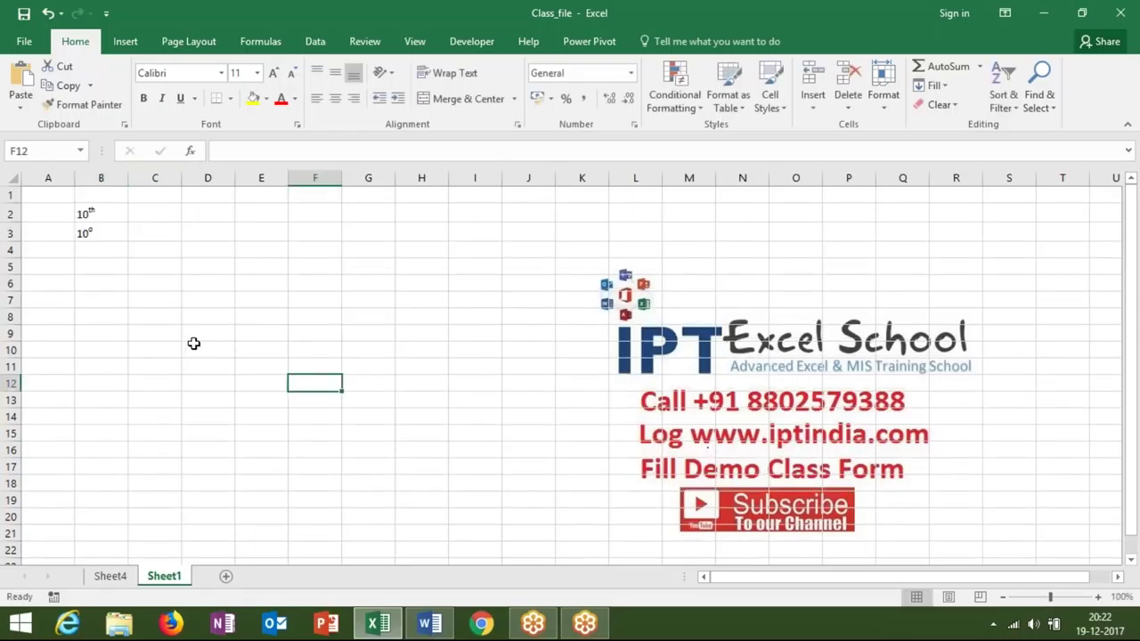
{"action": "left_click", "coordinate": [104, 247]}
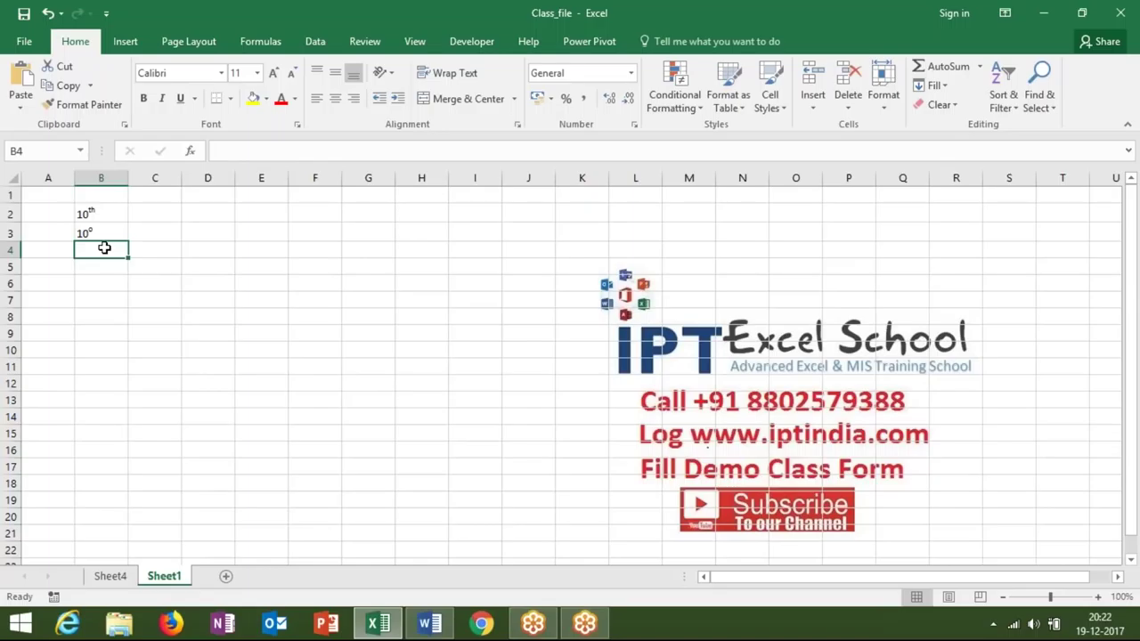
{"action": "type", "text": "102"}
{"action": "left_click_drag", "start_coordinate": [90, 249], "coordinate": [103, 250]}
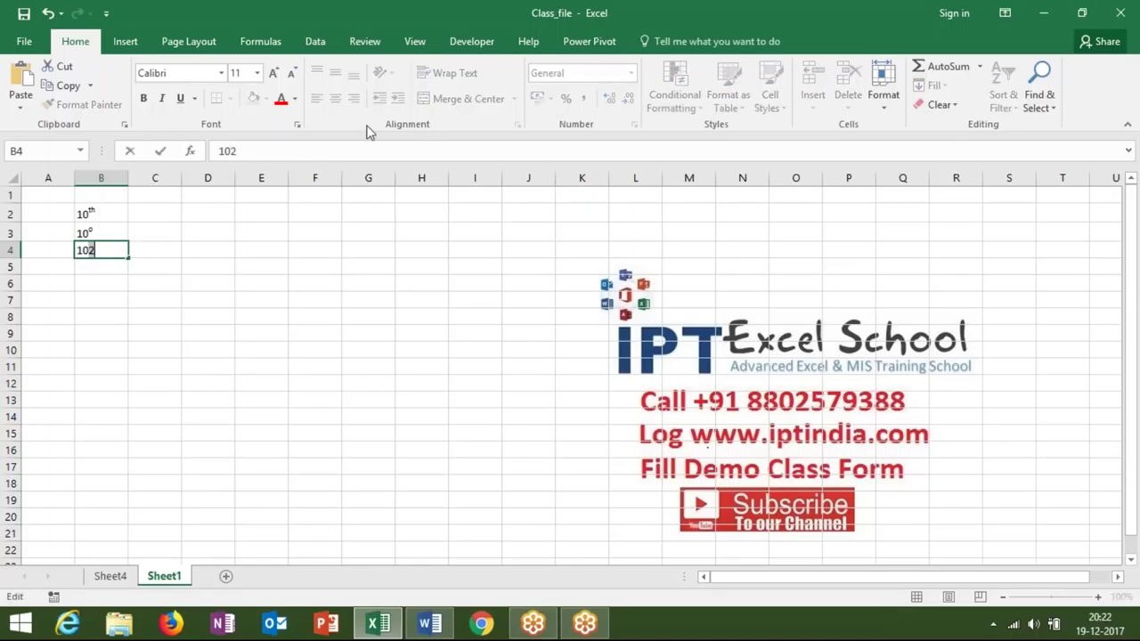
{"action": "left_click", "coordinate": [297, 124]}
{"action": "left_click", "coordinate": [259, 343]}
{"action": "left_click", "coordinate": [534, 483]}
{"action": "key", "text": "Return"}
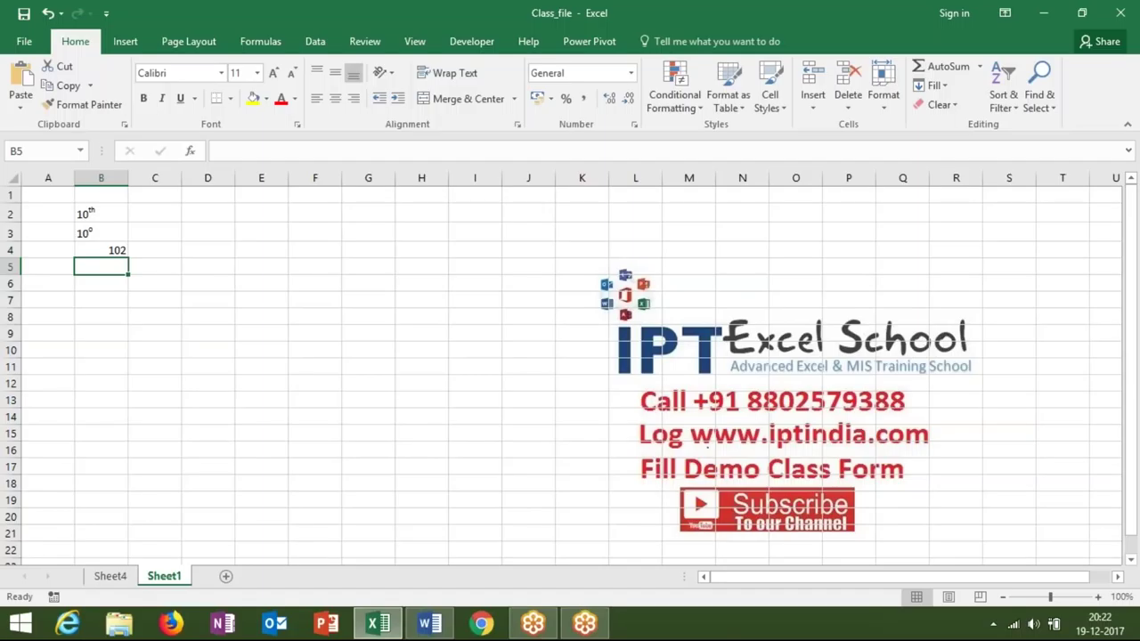
{"action": "left_click", "coordinate": [101, 250]}
{"action": "type", "text": "'102"}
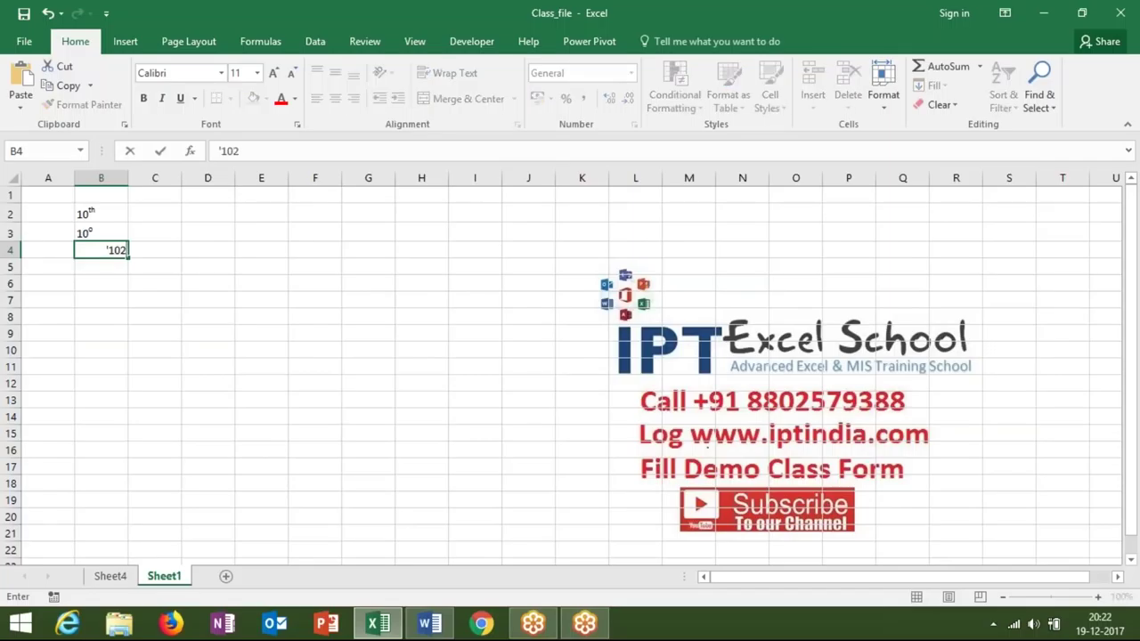
{"action": "key", "text": "Return"}
{"action": "left_click", "coordinate": [100, 250]}
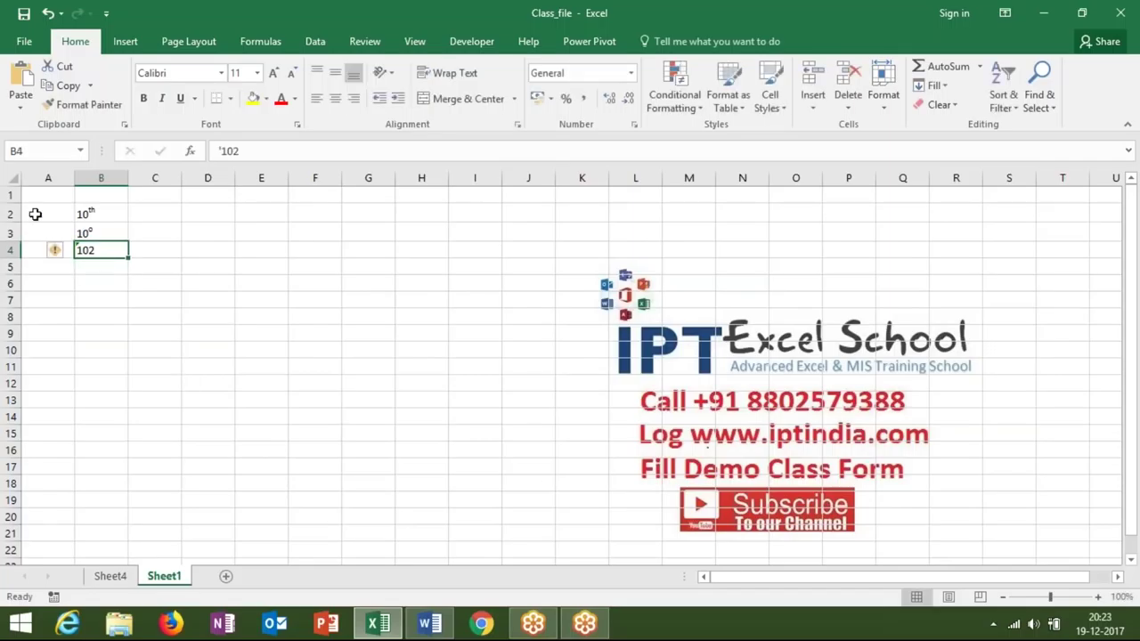
{"action": "key", "text": "Delete"}
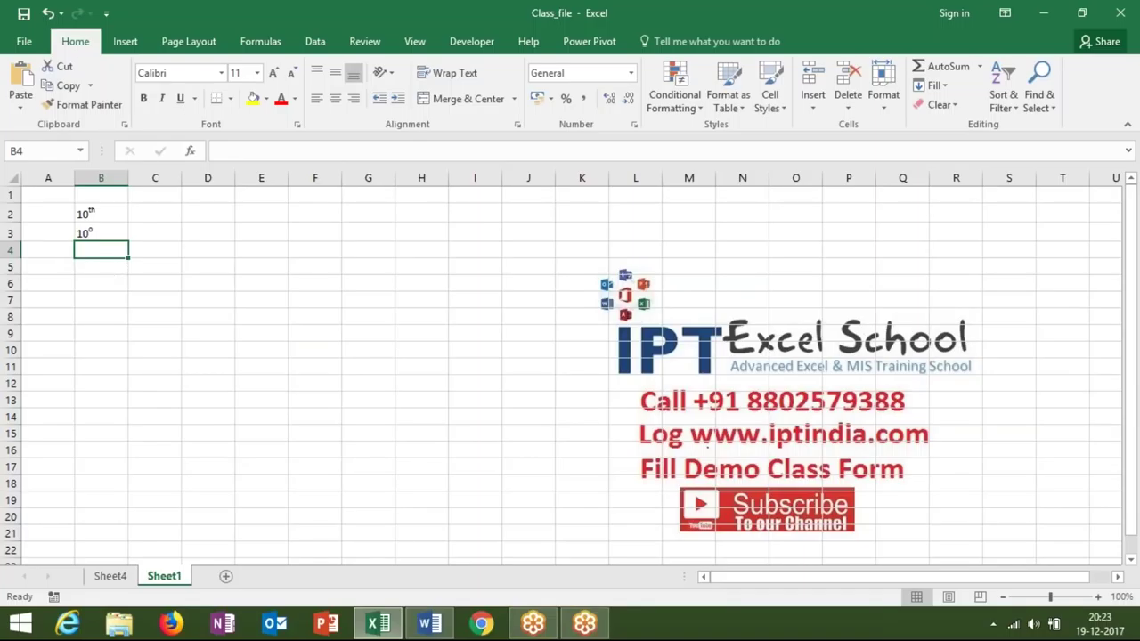
Step: Enter '102 as text in B4 and superscript the 2 to show 10 squared
{"action": "type", "text": "'102"}
{"action": "key", "text": "Return"}
{"action": "key", "text": "Up"}
{"action": "double_click", "coordinate": [101, 250]}
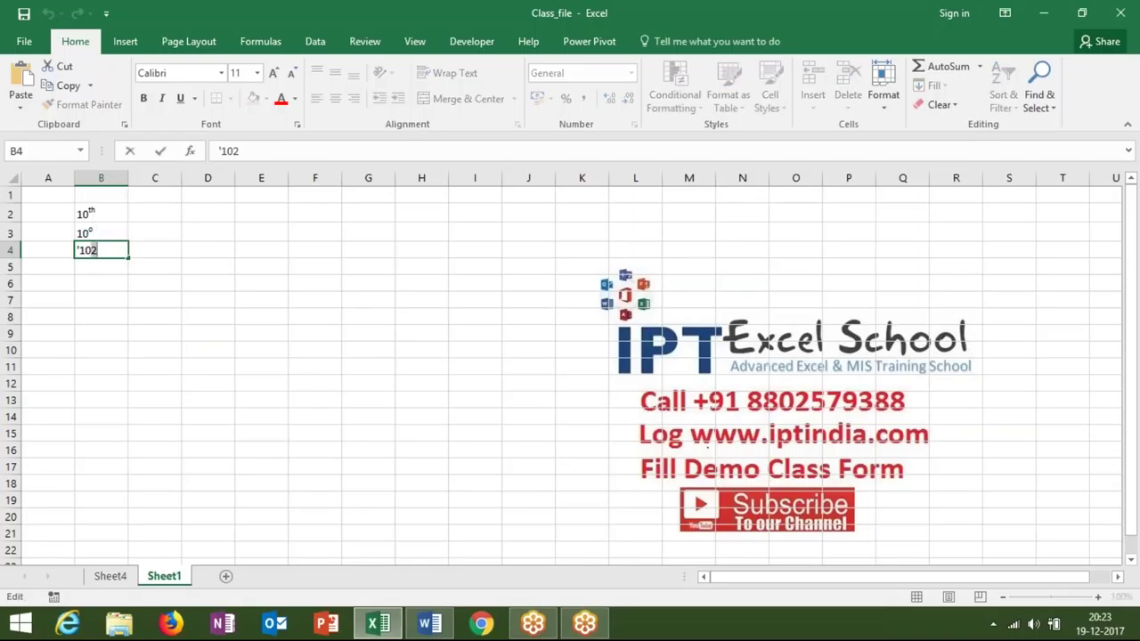
{"action": "left_click", "coordinate": [299, 130]}
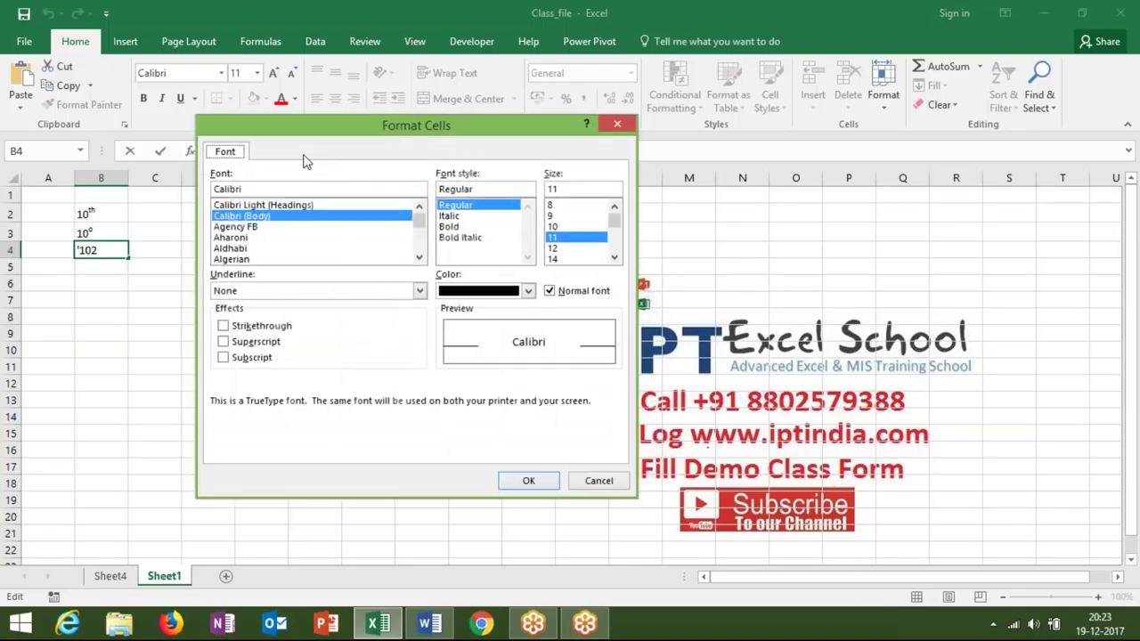
{"action": "left_click", "coordinate": [262, 347]}
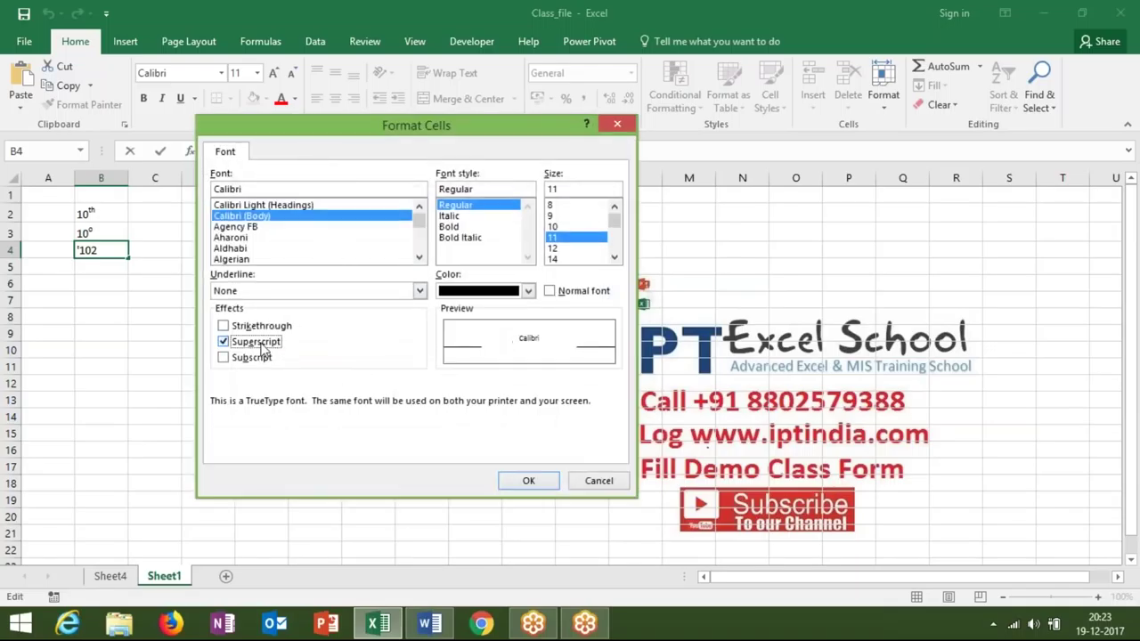
{"action": "left_click", "coordinate": [526, 480]}
{"action": "left_click", "coordinate": [281, 358]}
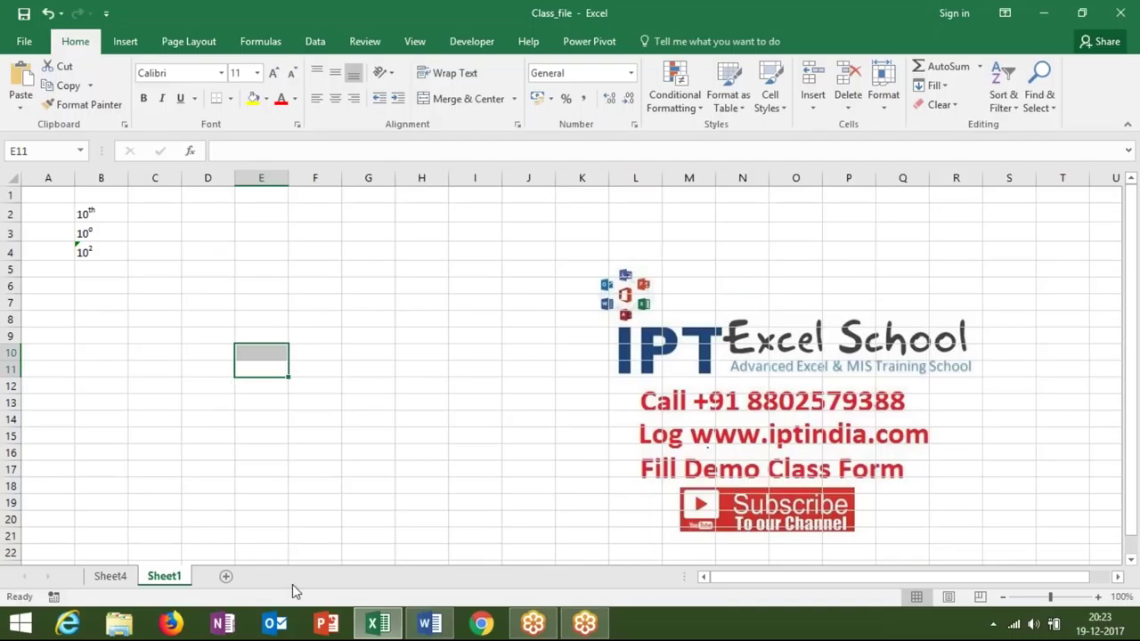
Step: Add Sheet2 and enter 74, 25, 63, 14 and 63 in A1:A5
{"action": "left_click", "coordinate": [226, 578]}
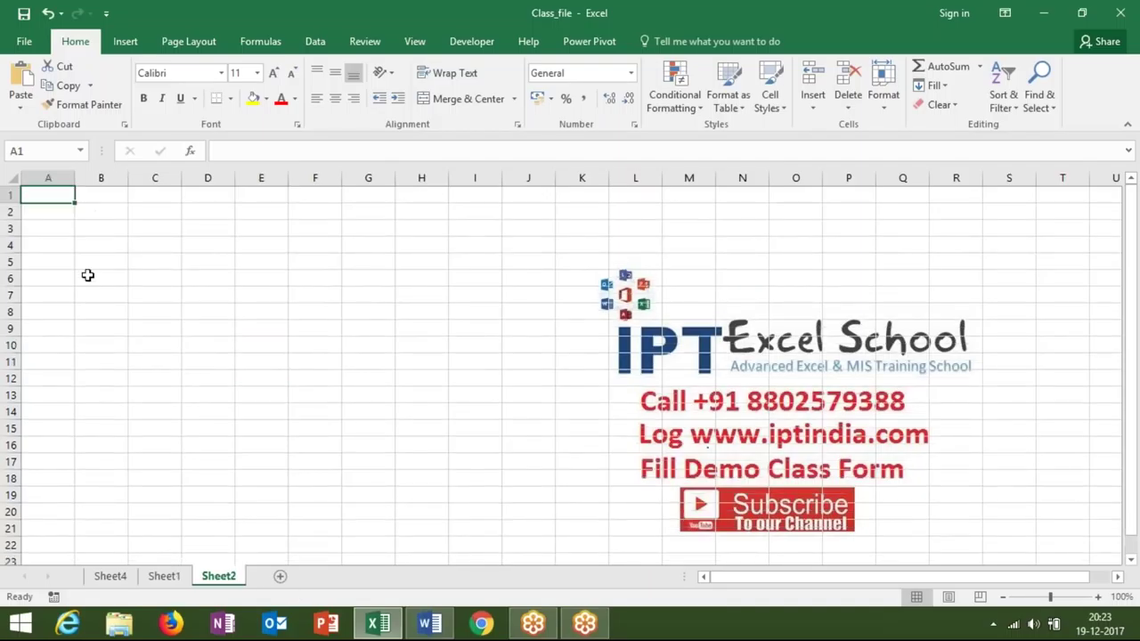
{"action": "type", "text": "74"}
{"action": "key", "text": "Return"}
{"action": "type", "text": "25"}
{"action": "key", "text": "Return"}
{"action": "type", "text": "6385"}
{"action": "key", "text": "BackSpace"}
{"action": "key", "text": "BackSpace"}
{"action": "key", "text": "Return"}
{"action": "type", "text": "14"}
{"action": "key", "text": "Return"}
{"action": "type", "text": "63"}
{"action": "key", "text": "Return"}
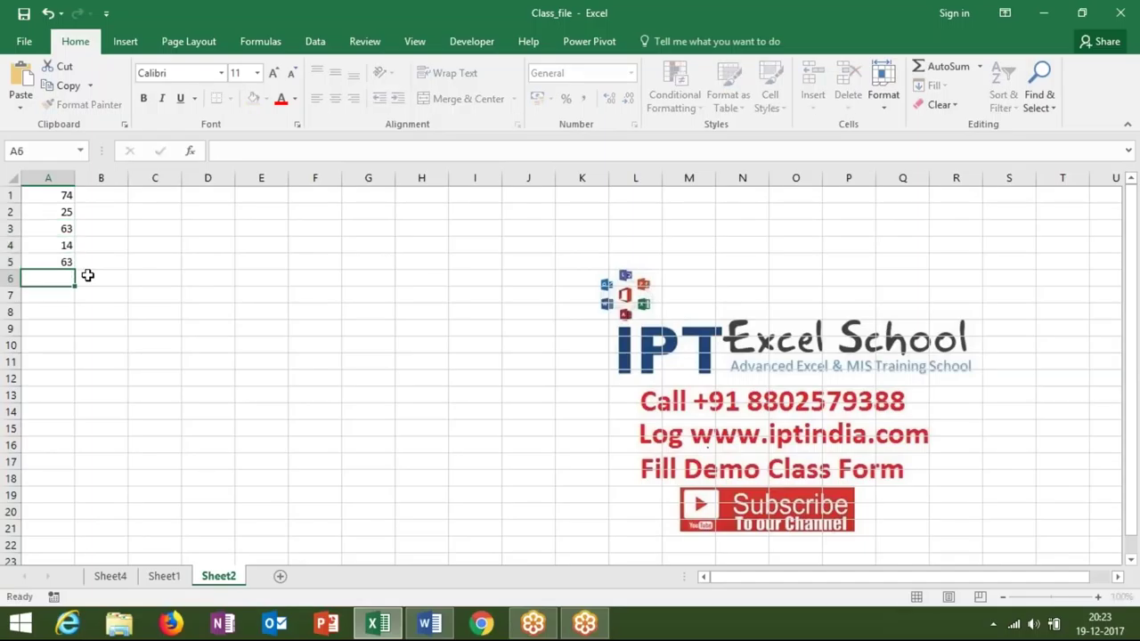
Step: Enter 96, 85, 47, 63, 73 and 65 in A6:A11
{"action": "type", "text": "96"}
{"action": "key", "text": "Return"}
{"action": "key", "text": "Return"}
{"action": "type", "text": "4725"}
{"action": "key", "text": "Return"}
{"action": "type", "text": "63"}
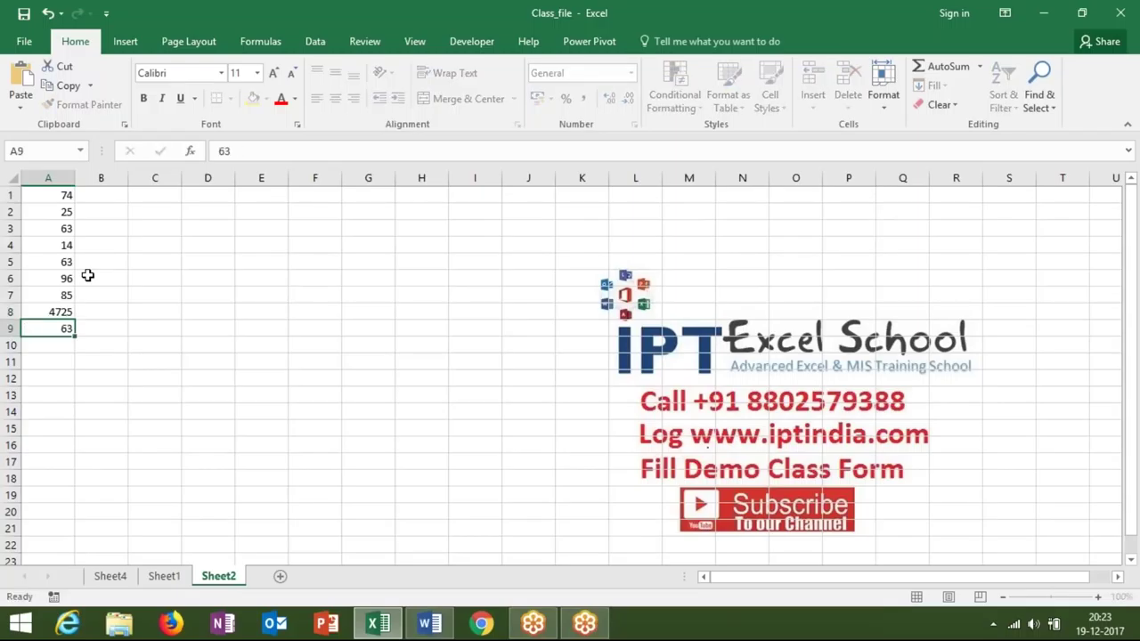
{"action": "key", "text": "Return"}
{"action": "key", "text": "Up"}
{"action": "key", "text": "Up"}
{"action": "type", "text": "47"}
{"action": "key", "text": "Return"}
{"action": "key", "text": "Return"}
{"action": "type", "text": "7"}
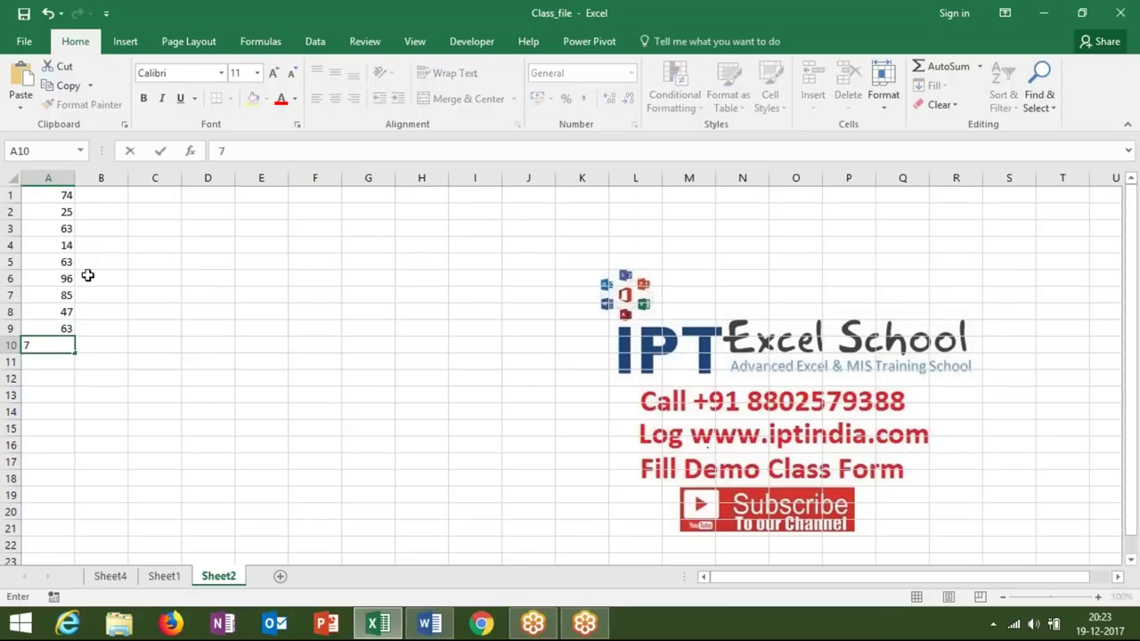
{"action": "type", "text": "3"}
{"action": "key", "text": "Return"}
{"action": "type", "text": "65"}
{"action": "key", "text": "Return"}
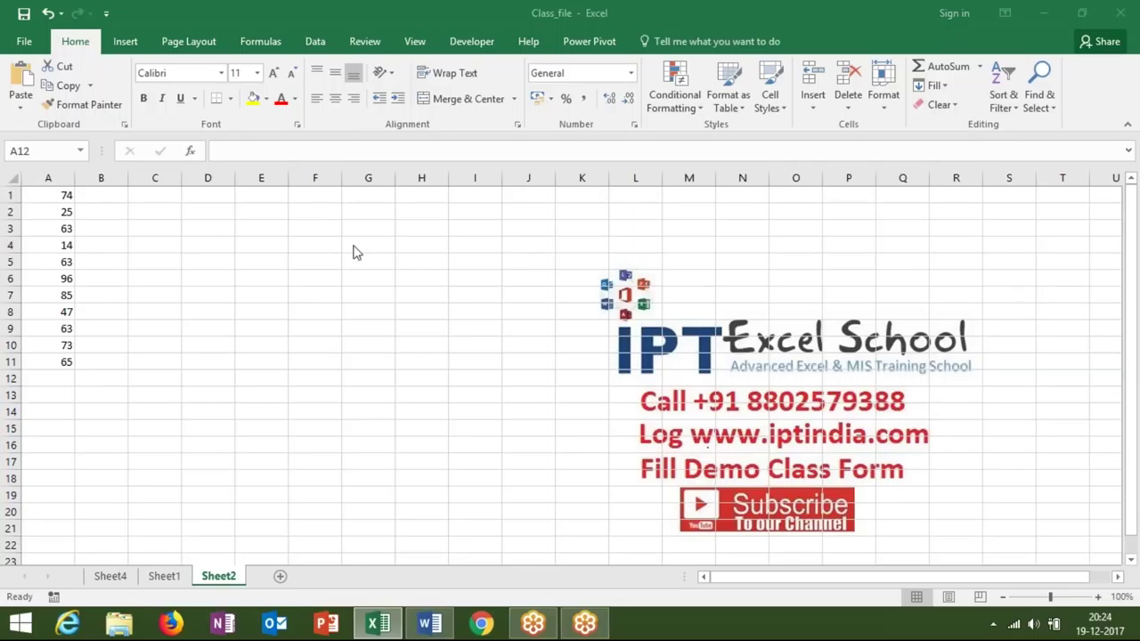
Step: Undo the stray 'o' added after 74 in A1 so it reads 74, then select B1
{"action": "left_click", "coordinate": [69, 192]}
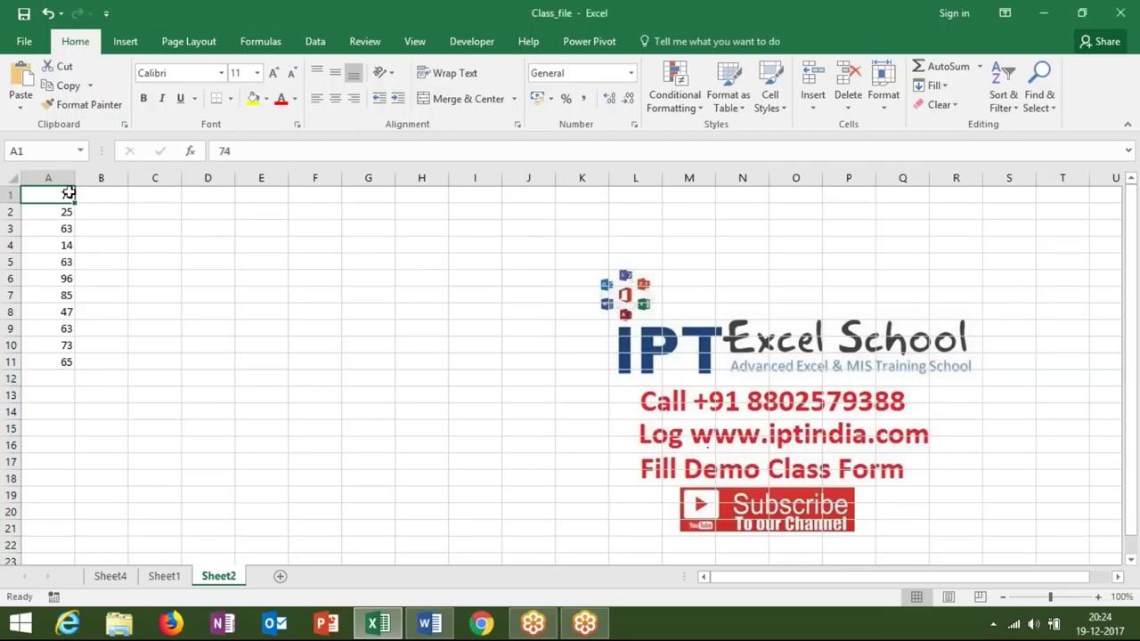
{"action": "left_click", "coordinate": [238, 150]}
{"action": "type", "text": "o"}
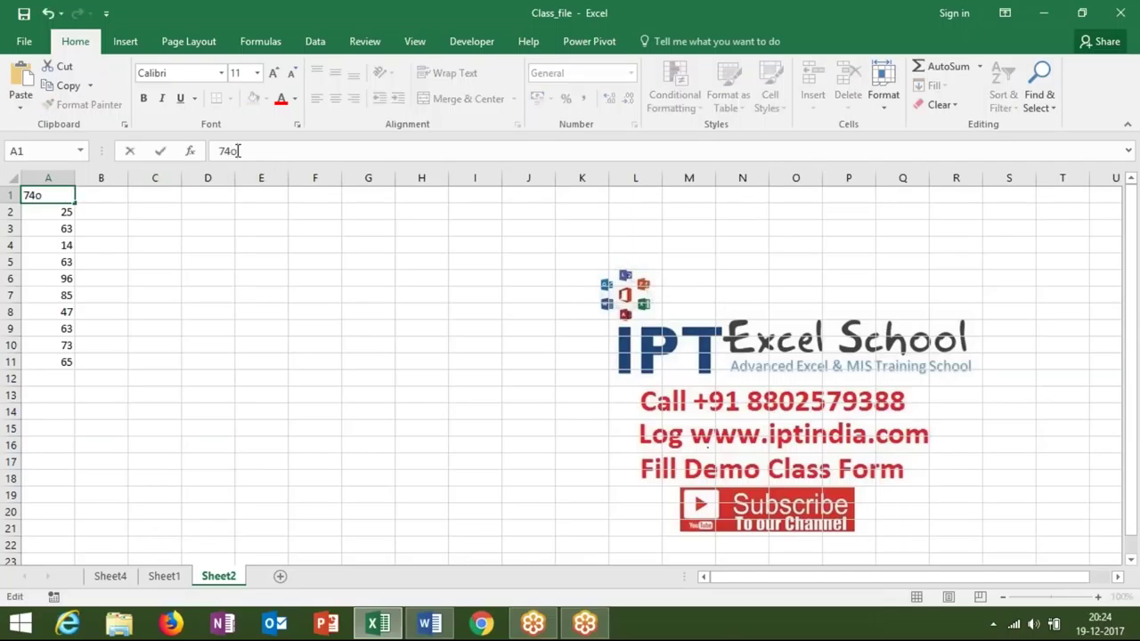
{"action": "key", "text": "Return"}
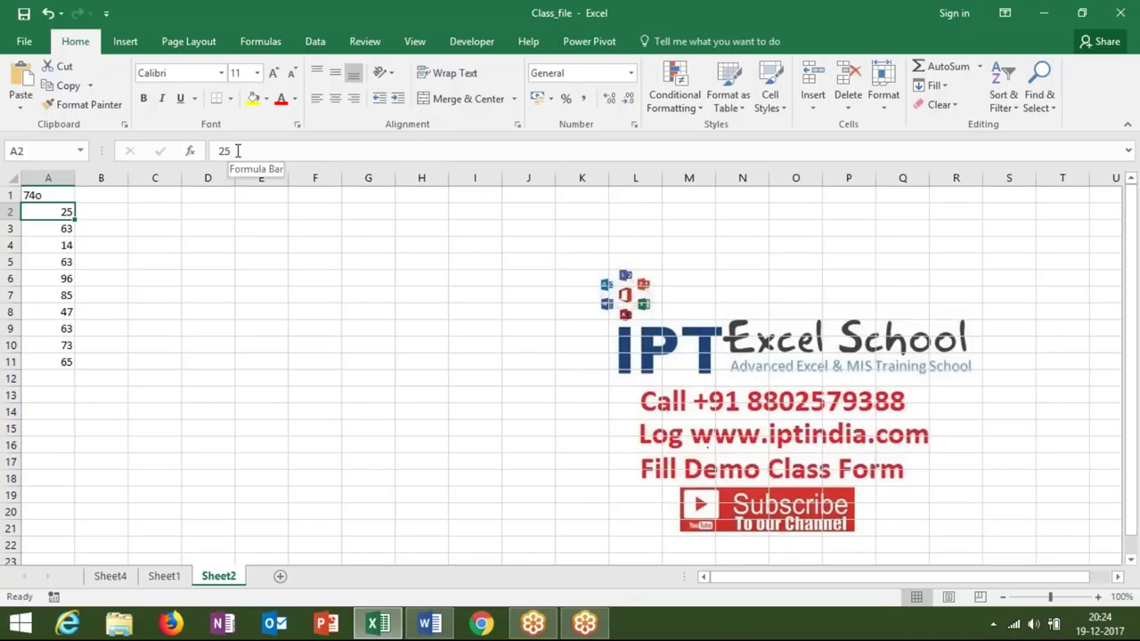
{"action": "key", "text": "Up"}
{"action": "left_click", "coordinate": [233, 150]}
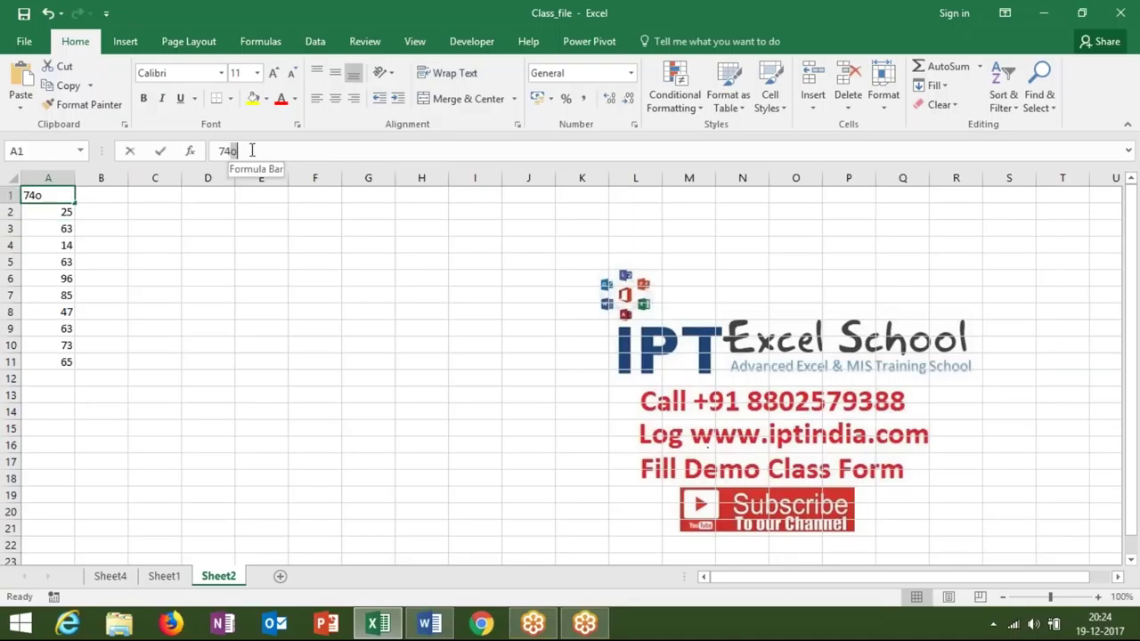
{"action": "left_click_drag", "start_coordinate": [252, 150], "coordinate": [232, 151]}
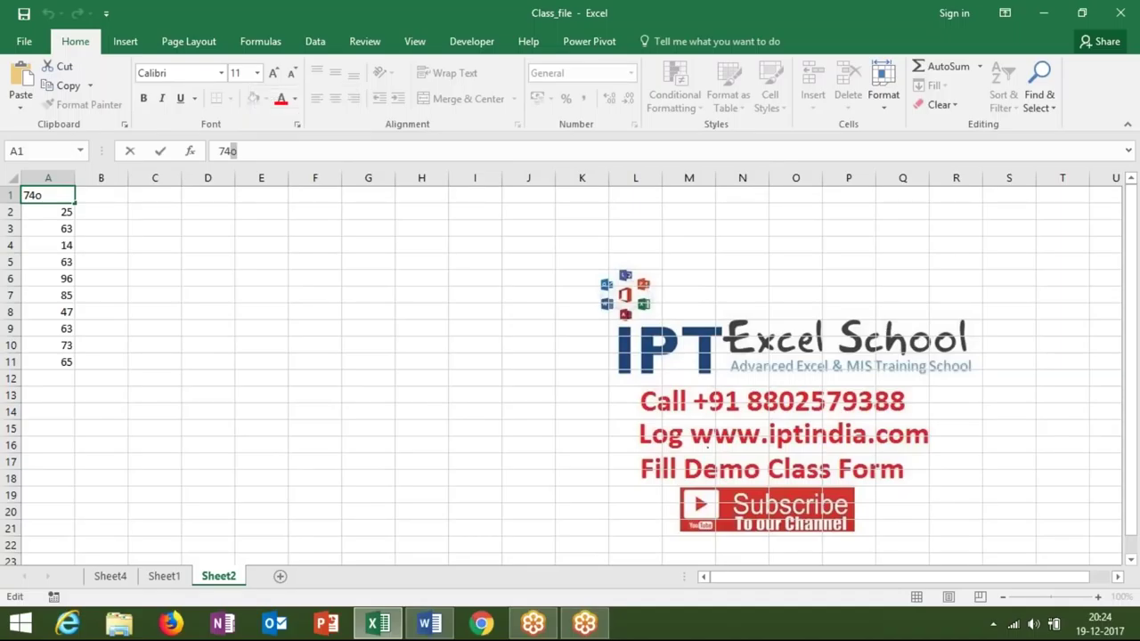
{"action": "key", "text": "Escape"}
{"action": "key", "text": "ctrl+z"}
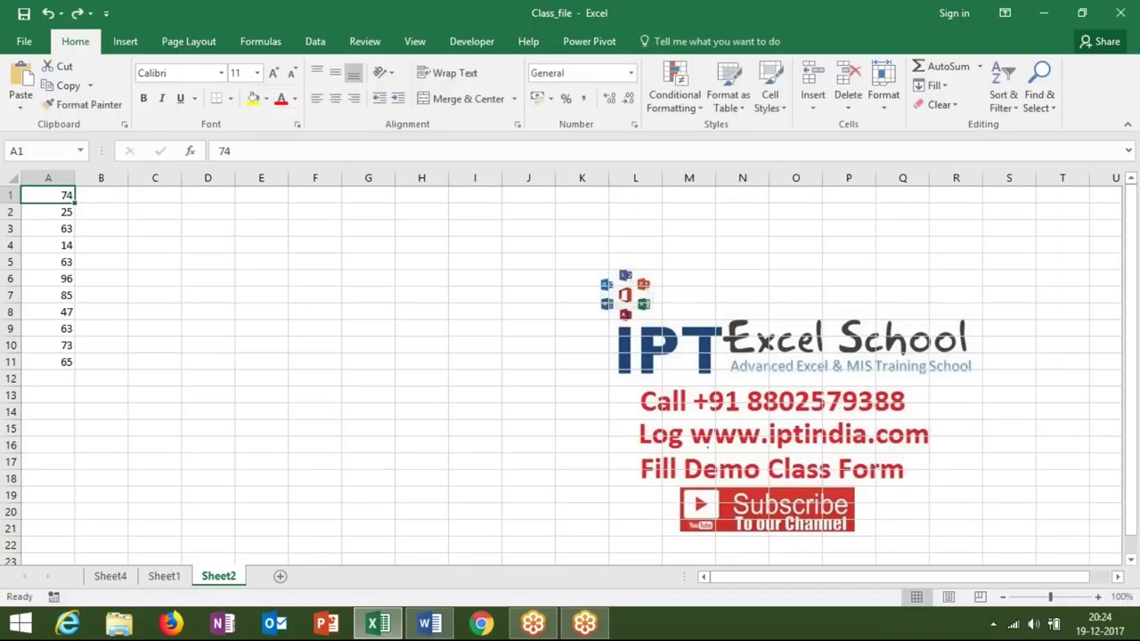
{"action": "left_click", "coordinate": [91, 191]}
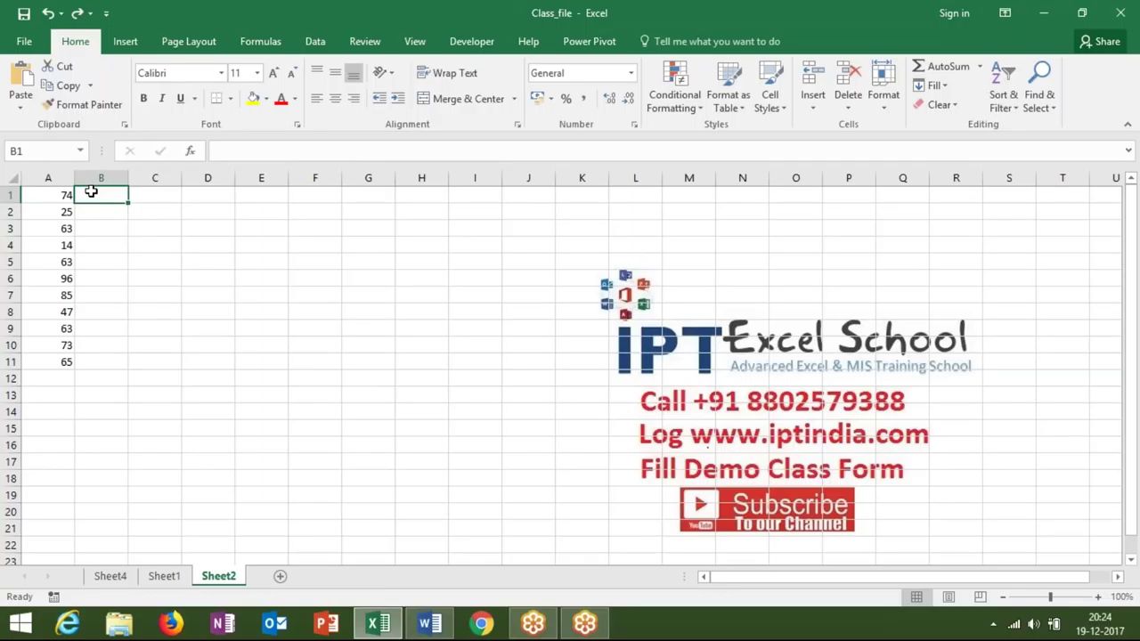
Step: Enter a top- and left-aligned o in B1 and fill it down to B11
{"action": "type", "text": "o"}
{"action": "key", "text": "Return"}
{"action": "key", "text": "Up"}
{"action": "left_click", "coordinate": [316, 72]}
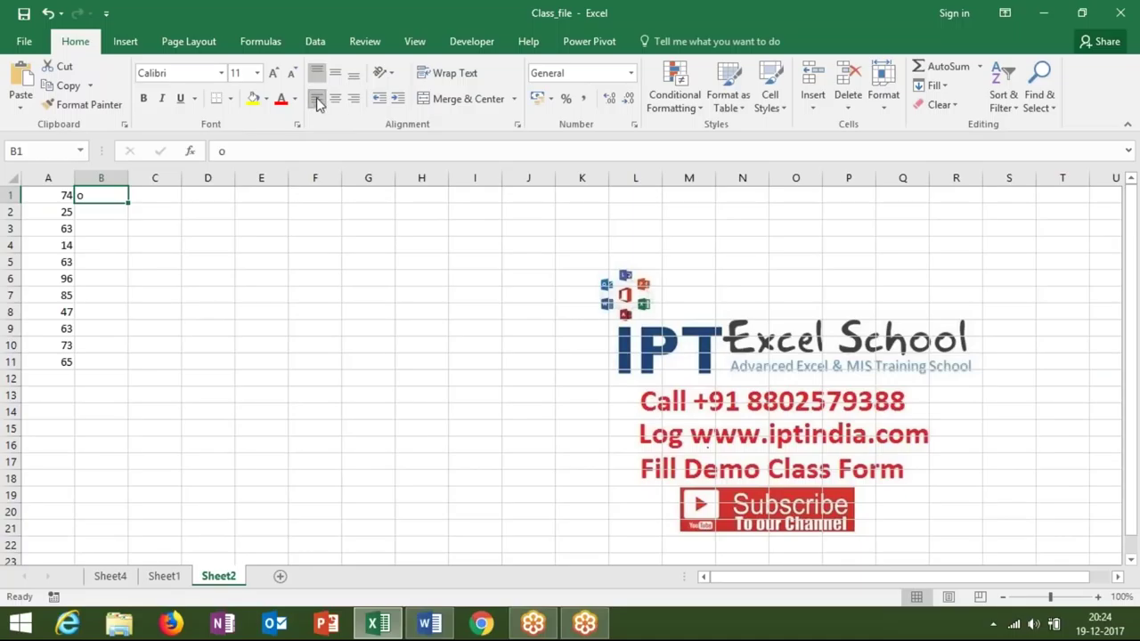
{"action": "left_click", "coordinate": [317, 100]}
{"action": "key", "text": "shift+Down"}
{"action": "key", "text": "shift+Down"}
{"action": "key", "text": "shift+Down"}
{"action": "key", "text": "shift+Down"}
{"action": "key", "text": "shift+Down"}
{"action": "key", "text": "shift+Down"}
{"action": "key", "text": "shift+Down"}
{"action": "key", "text": "shift+Down"}
{"action": "key", "text": "shift+Down"}
{"action": "key", "text": "ctrl+d"}
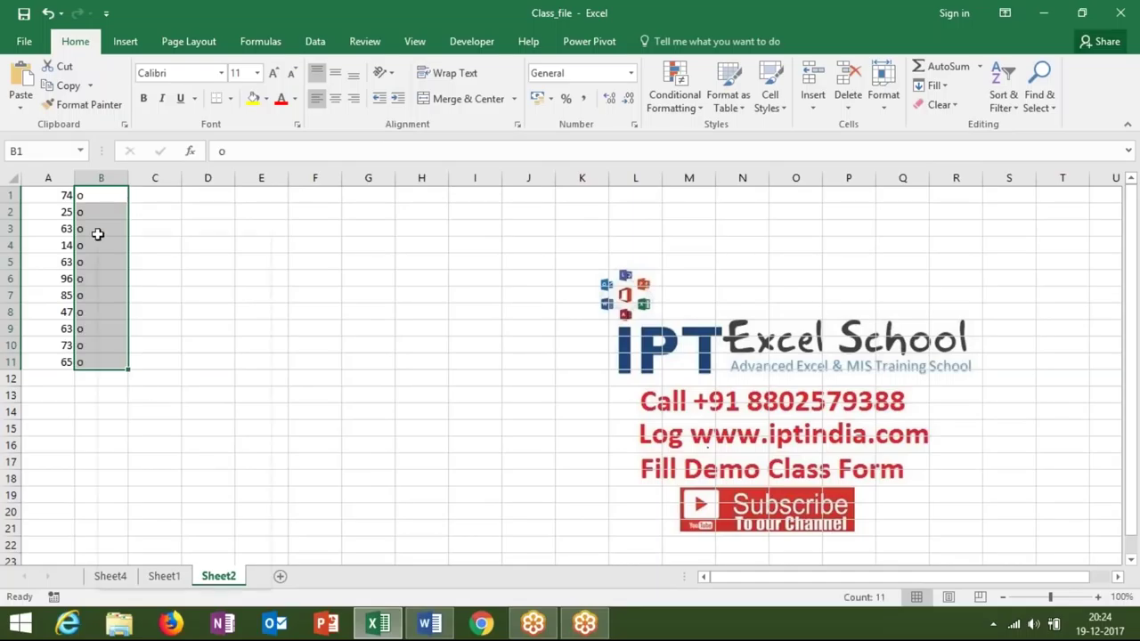
Step: Make the o characters in B1:B11 superscript, then select A1:B11
{"action": "right_click", "coordinate": [98, 234]}
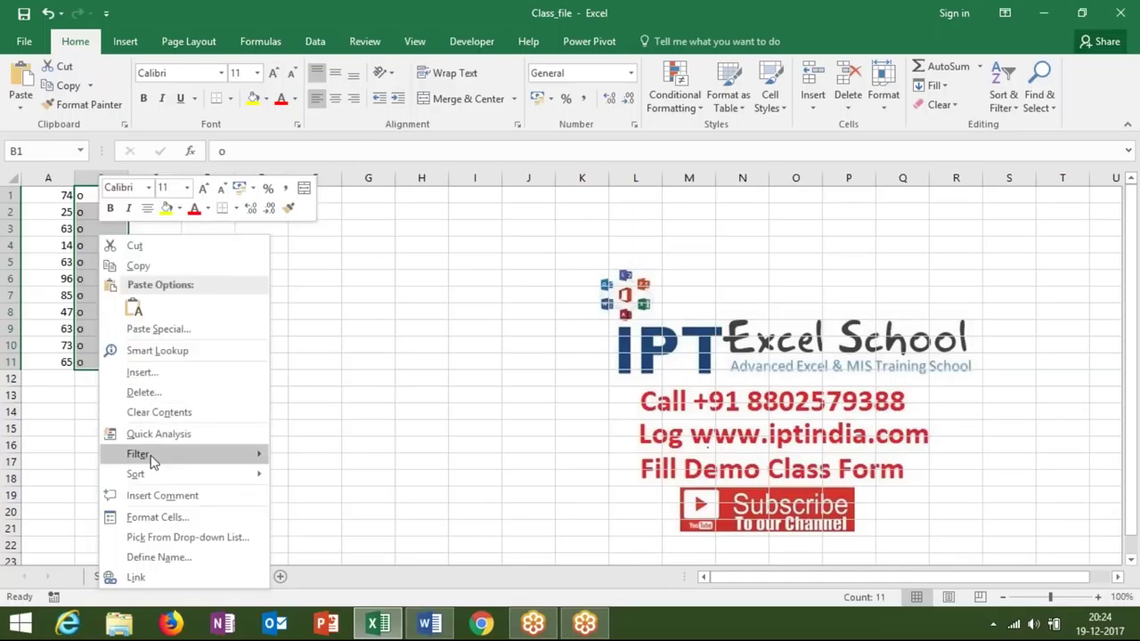
{"action": "left_click", "coordinate": [151, 517]}
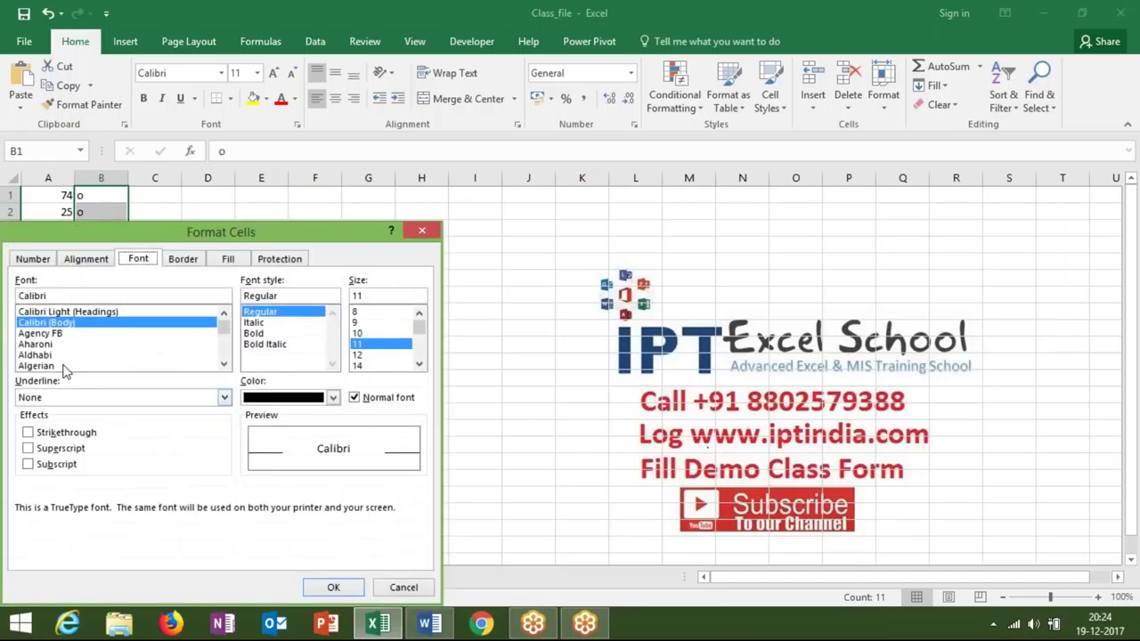
{"action": "left_click", "coordinate": [28, 447]}
{"action": "left_click", "coordinate": [316, 588]}
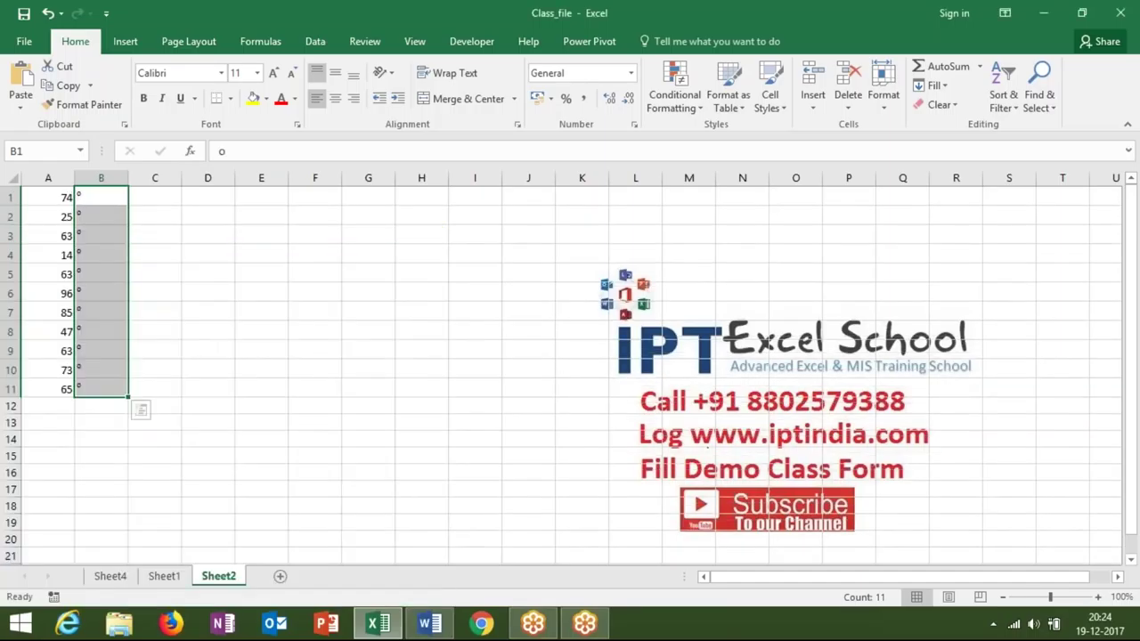
{"action": "left_click", "coordinate": [274, 492]}
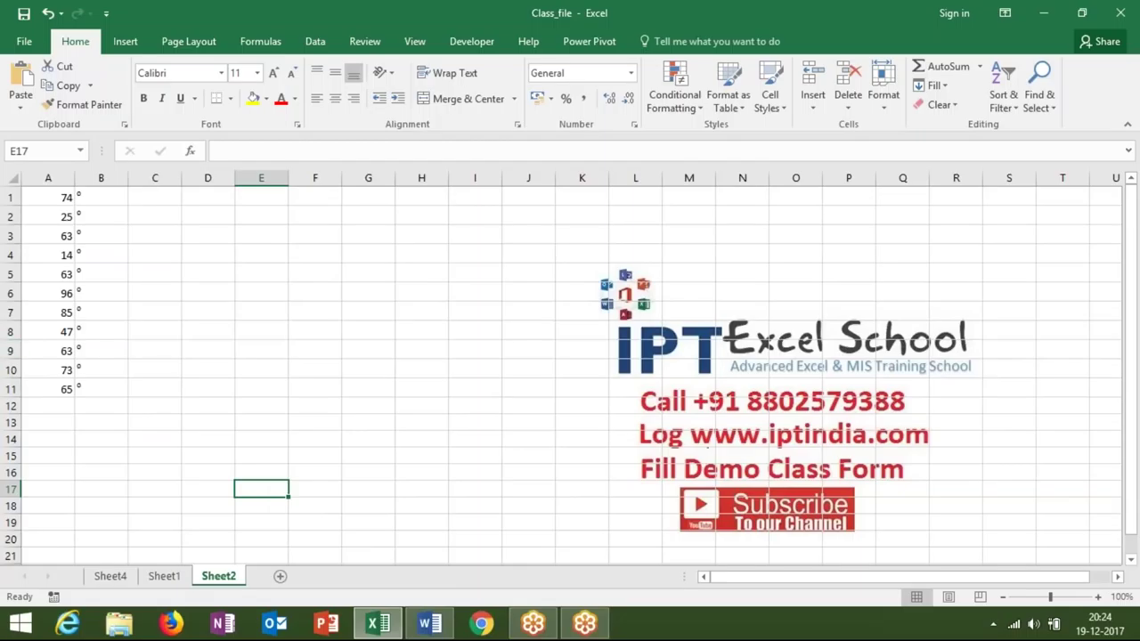
{"action": "left_click_drag", "start_coordinate": [63, 194], "coordinate": [96, 389]}
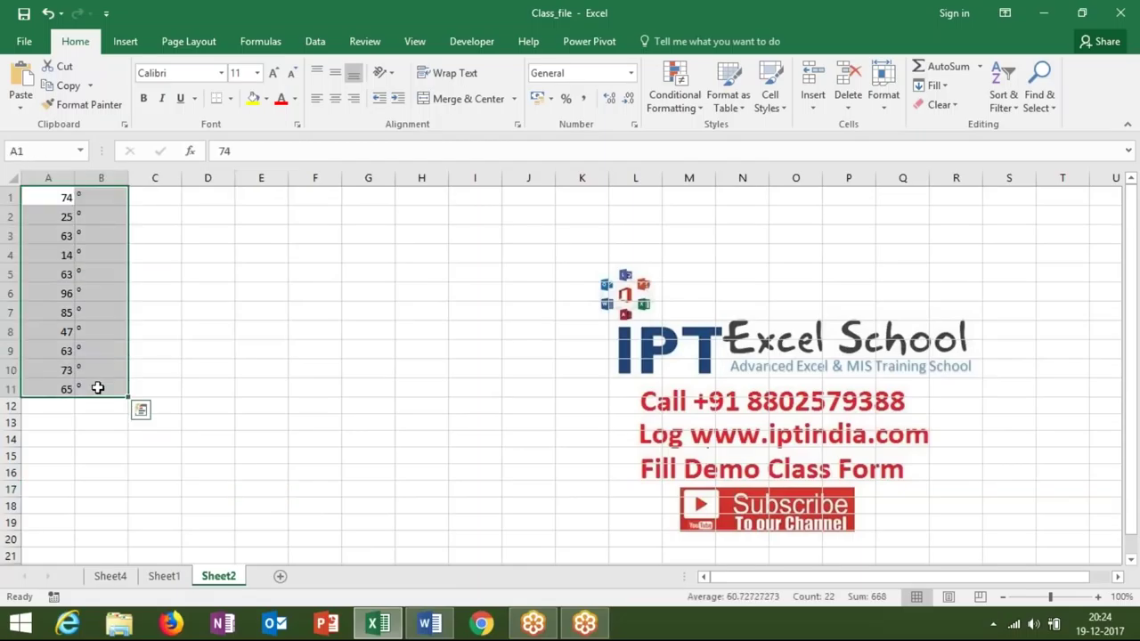
Step: Give the selected range A1:B11 a white fill
{"action": "left_click", "coordinate": [266, 99]}
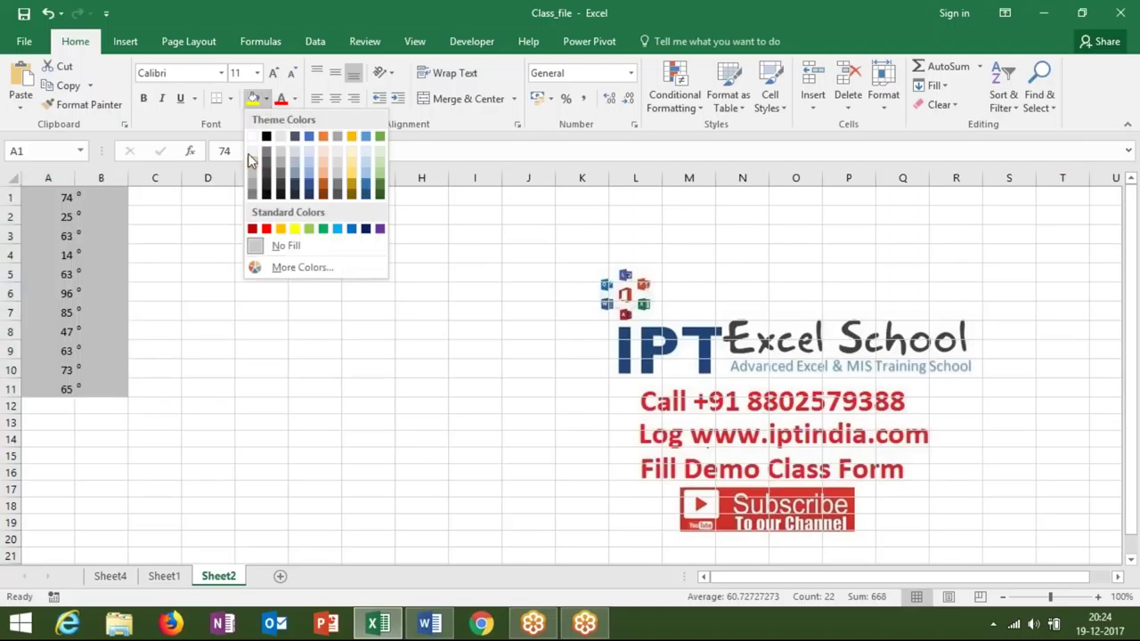
{"action": "left_click", "coordinate": [252, 138]}
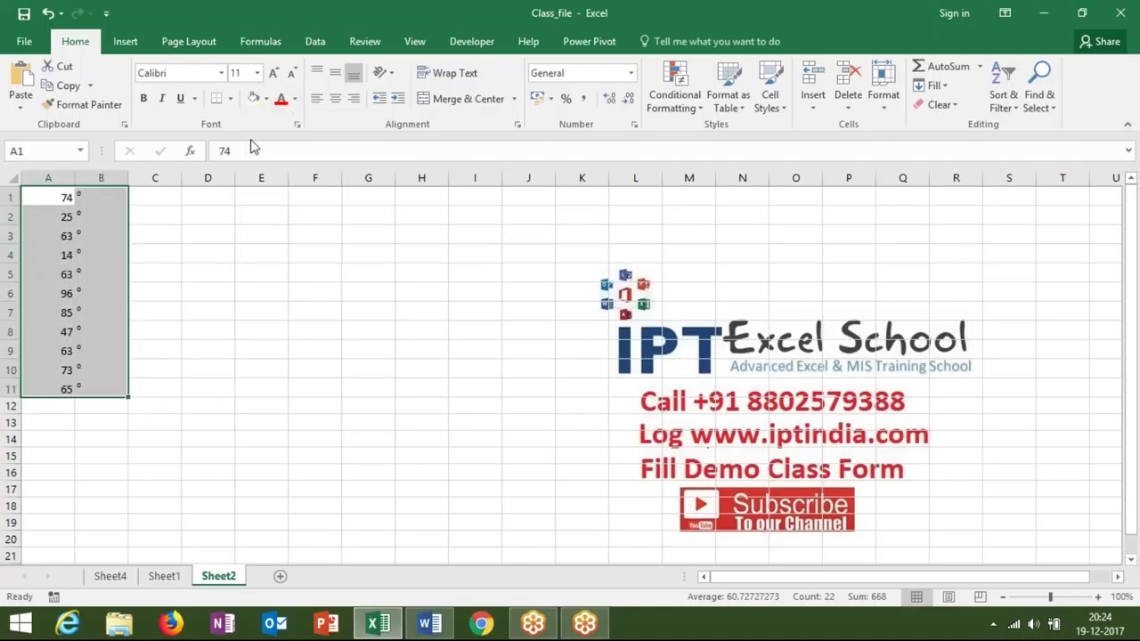
{"action": "right_click", "coordinate": [64, 257]}
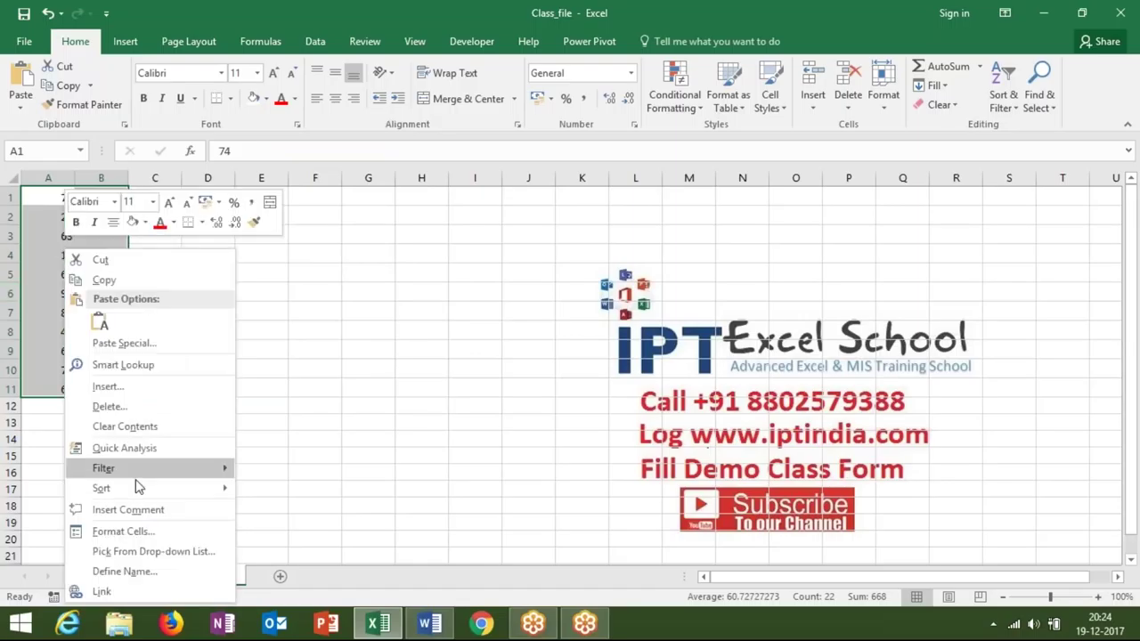
{"action": "left_click", "coordinate": [125, 531]}
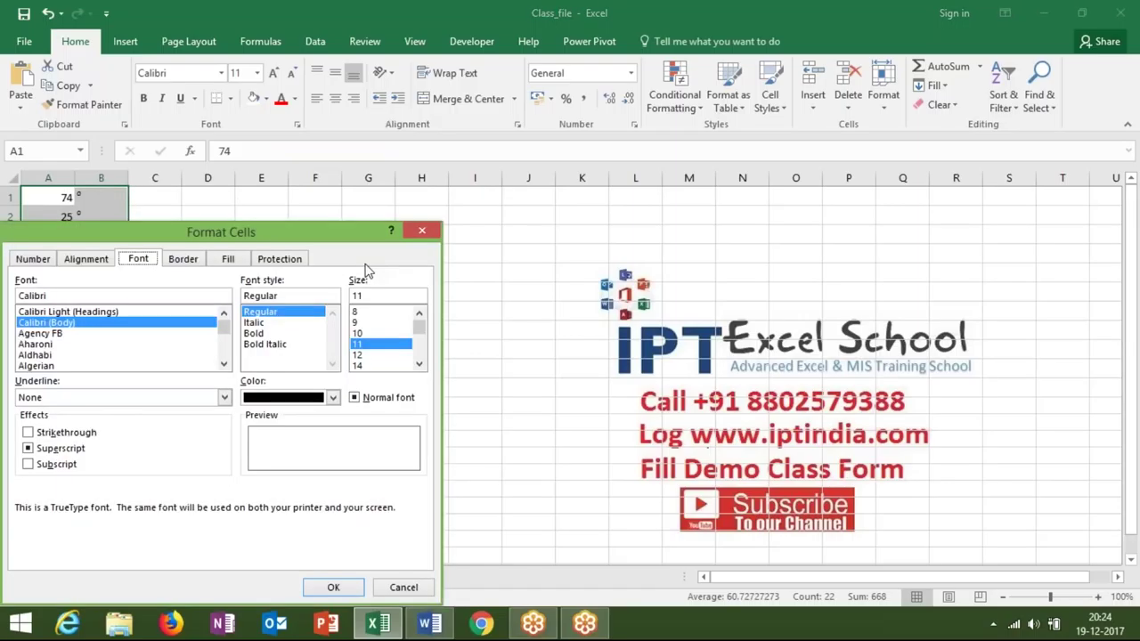
Step: Add outline and inside horizontal borders to A1:B11, leaving no vertical line between columns
{"action": "left_click", "coordinate": [183, 259]}
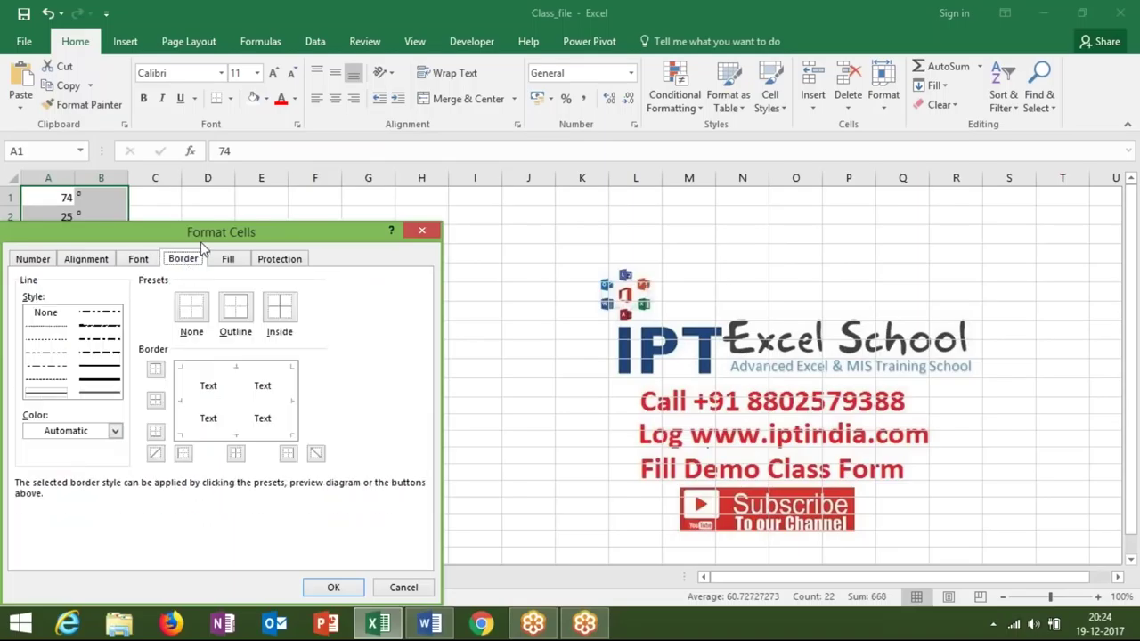
{"action": "left_click_drag", "start_coordinate": [201, 236], "coordinate": [479, 188]}
{"action": "left_click", "coordinate": [457, 358]}
{"action": "left_click", "coordinate": [487, 324]}
{"action": "left_click", "coordinate": [496, 386]}
{"action": "left_click", "coordinate": [575, 382]}
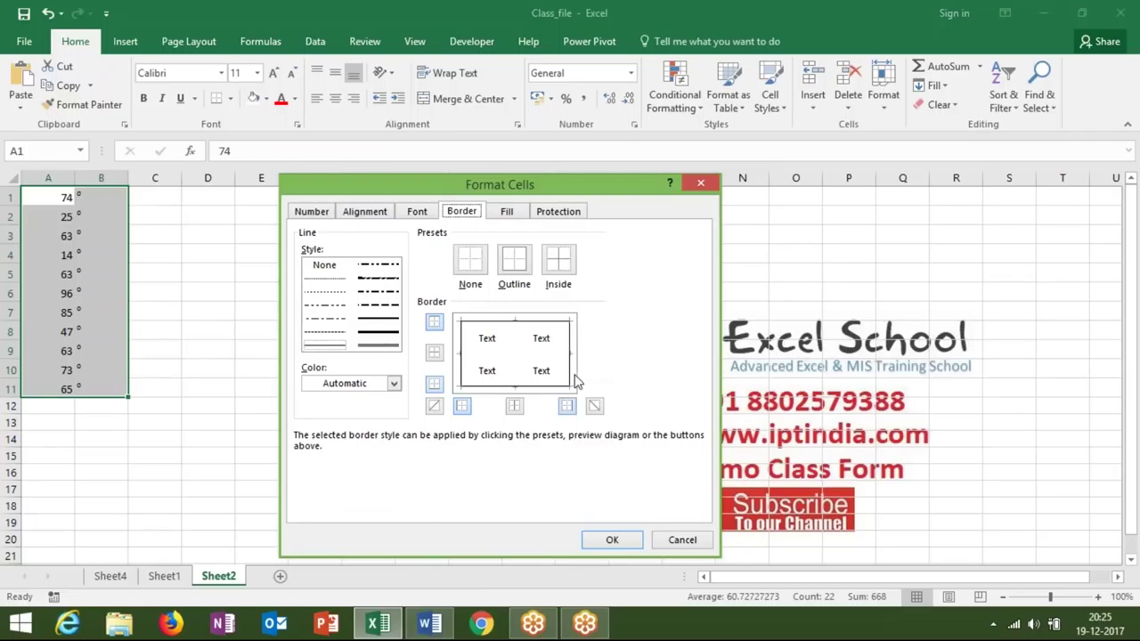
{"action": "left_click", "coordinate": [513, 361]}
{"action": "left_click", "coordinate": [514, 361]}
{"action": "left_click", "coordinate": [496, 356]}
{"action": "left_click", "coordinate": [612, 539]}
{"action": "left_click", "coordinate": [479, 418]}
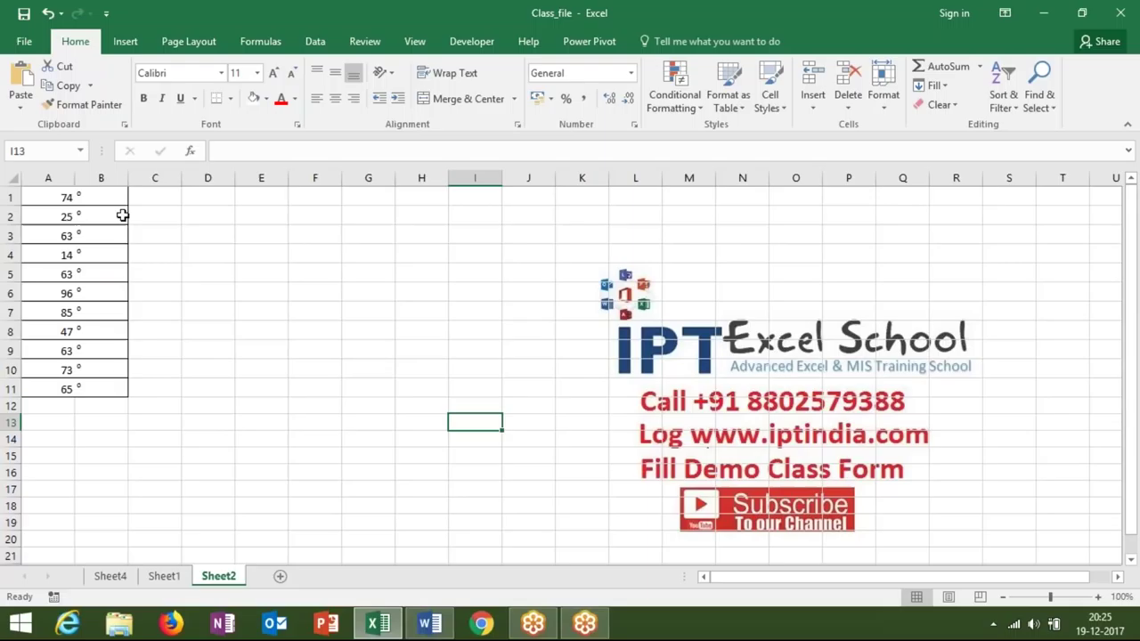
Step: Narrow column B so each superscript degree mark sits right beside its number
{"action": "left_click", "coordinate": [71, 214]}
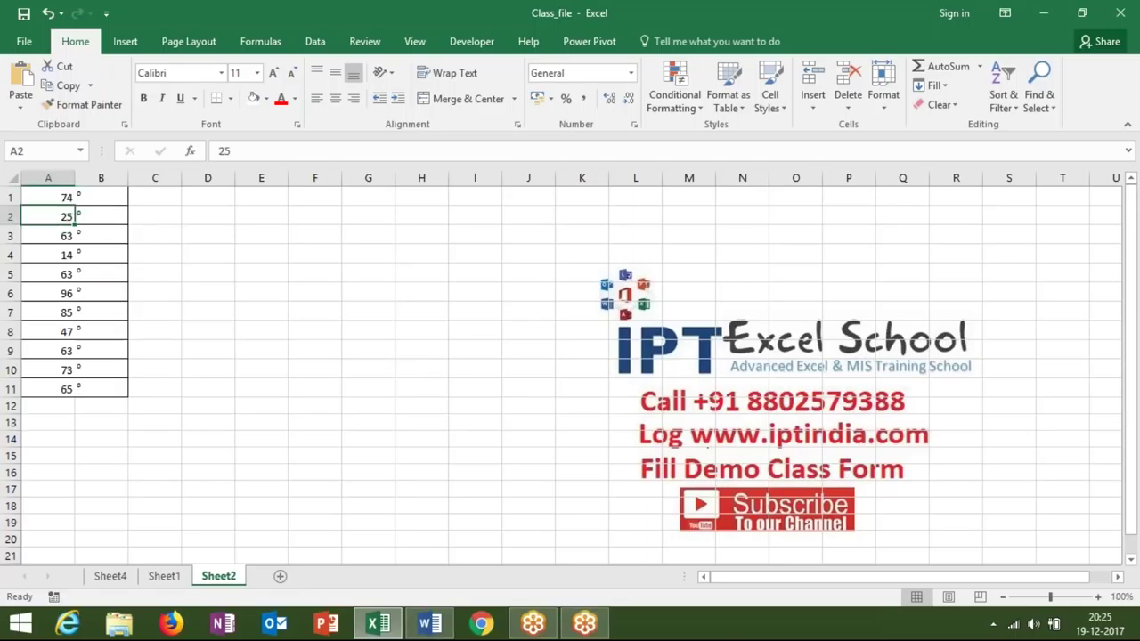
{"action": "left_click", "coordinate": [94, 218]}
{"action": "left_click", "coordinate": [85, 236]}
{"action": "left_click", "coordinate": [203, 327]}
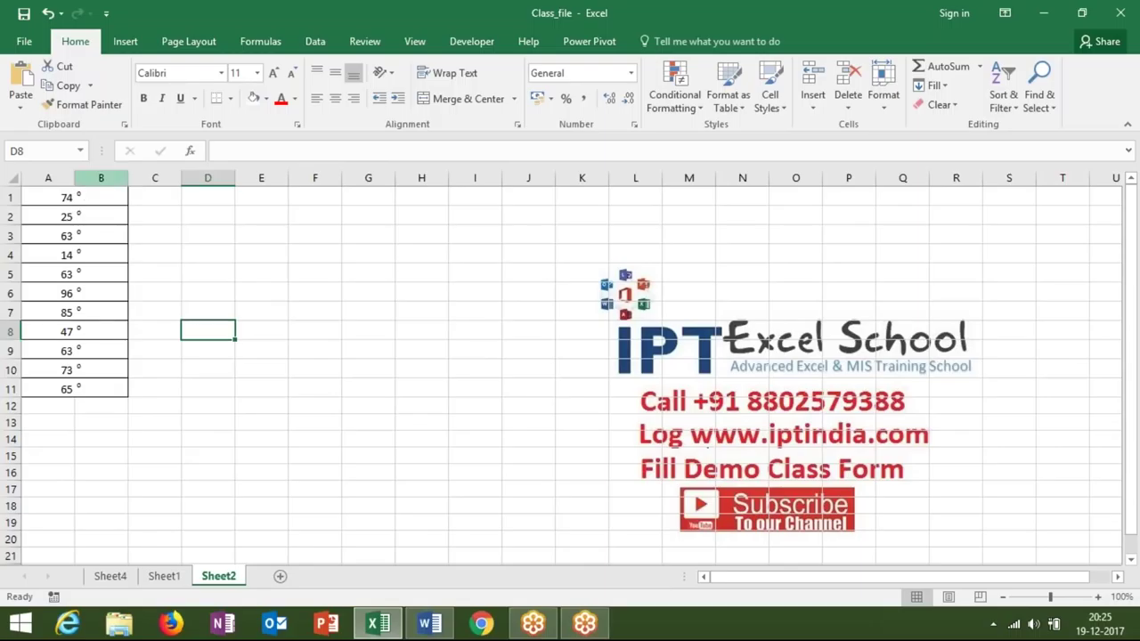
{"action": "left_click_drag", "start_coordinate": [129, 178], "coordinate": [52, 183]}
{"action": "key", "text": "Up"}
{"action": "key", "text": "Up"}
{"action": "key", "text": "Up"}
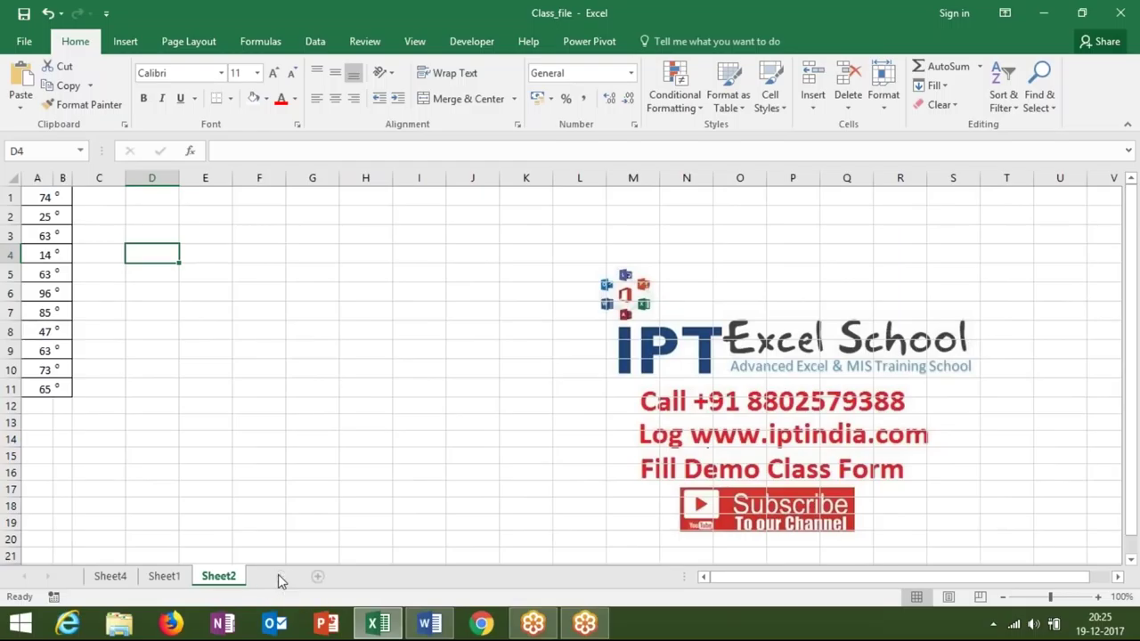
Step: Add Sheet3 and fill A1:A21 with =RANDBETWEEN(10,90)
{"action": "left_click", "coordinate": [279, 576]}
{"action": "type", "text": "=ra"}
{"action": "key", "text": "Down"}
{"action": "key", "text": "Down"}
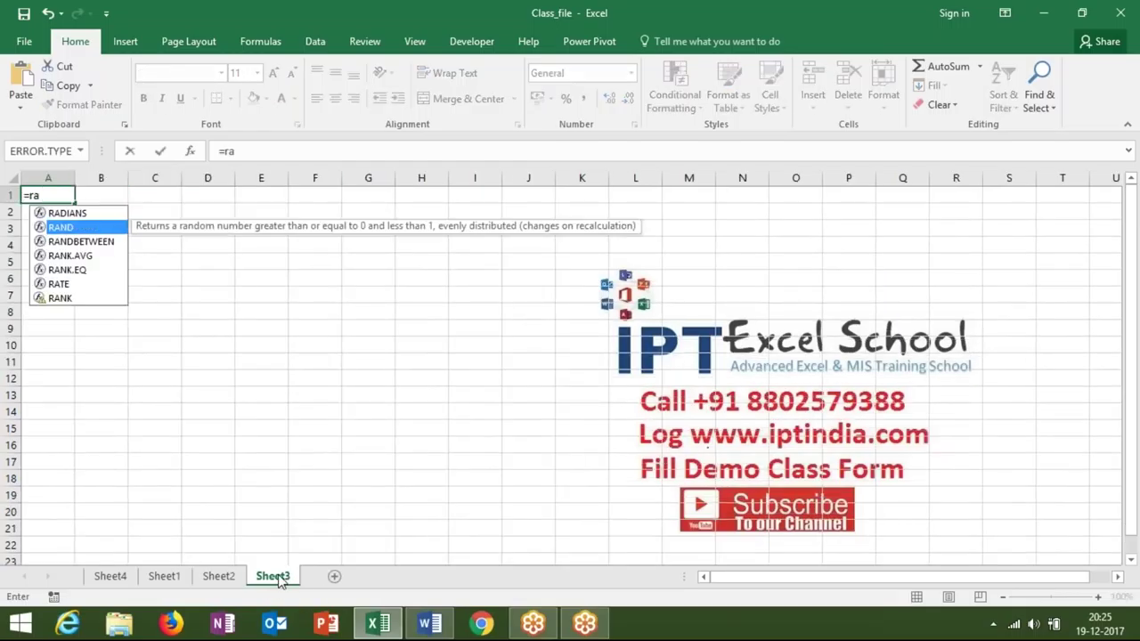
{"action": "key", "text": "Tab"}
{"action": "type", "text": "10,90"}
{"action": "key", "text": "Return"}
{"action": "key", "text": "Up"}
{"action": "key", "text": "shift+Down"}
{"action": "key", "text": "shift+Down"}
{"action": "key", "text": "shift+Down"}
{"action": "key", "text": "shift+Down"}
{"action": "key", "text": "shift+Down"}
{"action": "key", "text": "shift+Down"}
{"action": "key", "text": "shift+Down"}
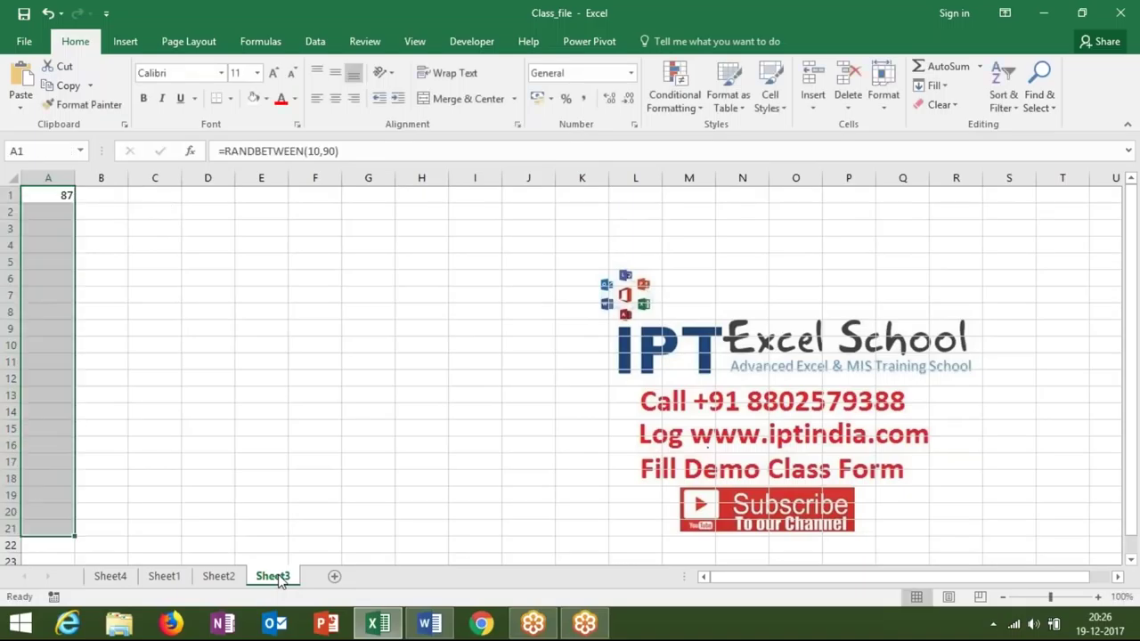
{"action": "key", "text": "ctrl+d"}
Step: Convert A1:A21 to fixed values, auto-fit column A, and insert an empty column before it
{"action": "key", "text": "ctrl+c"}
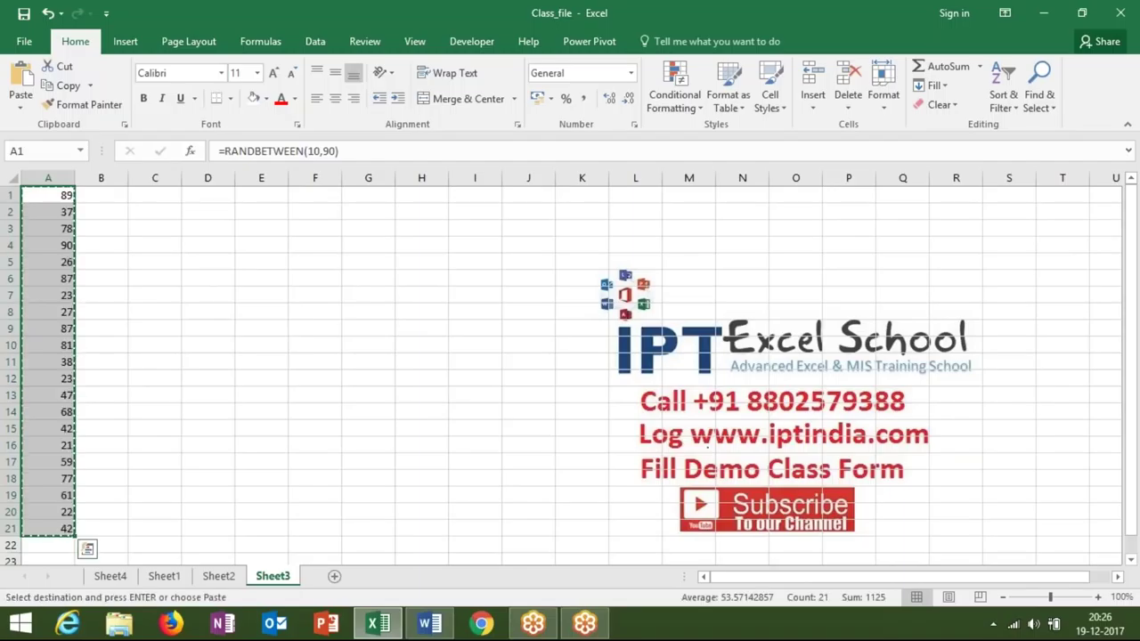
{"action": "left_click", "coordinate": [20, 100]}
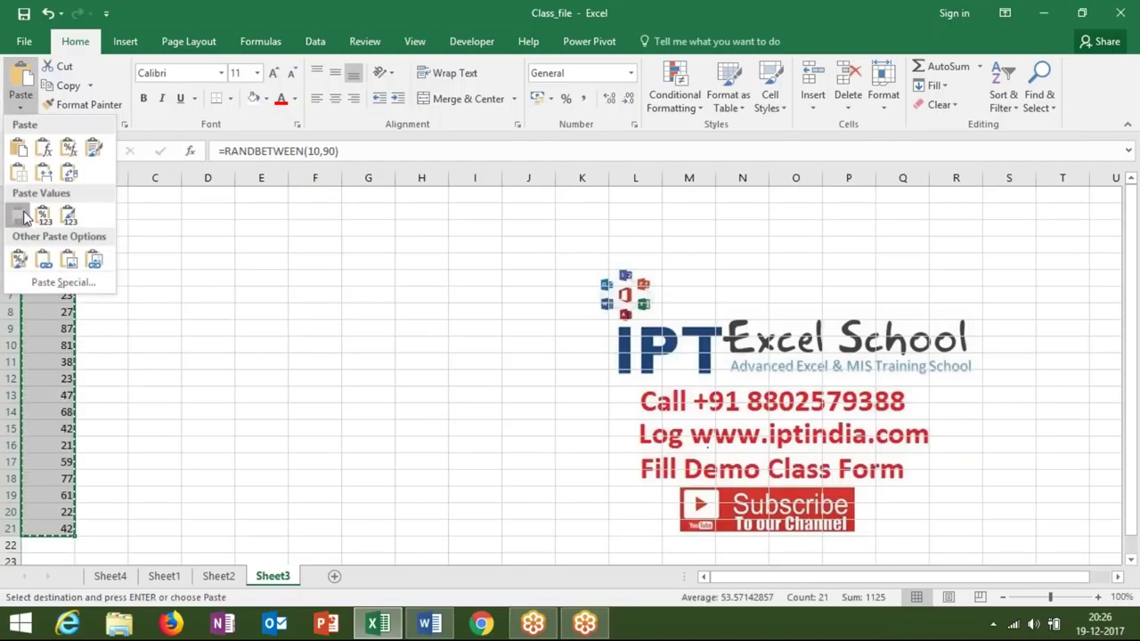
{"action": "left_click", "coordinate": [25, 218]}
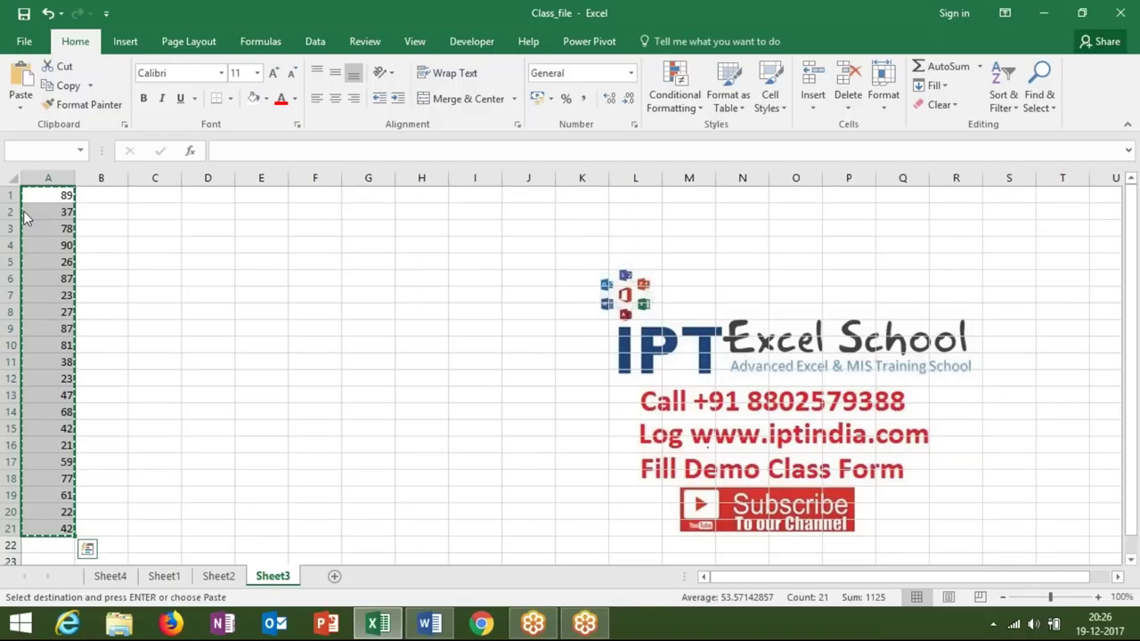
{"action": "left_click", "coordinate": [49, 226]}
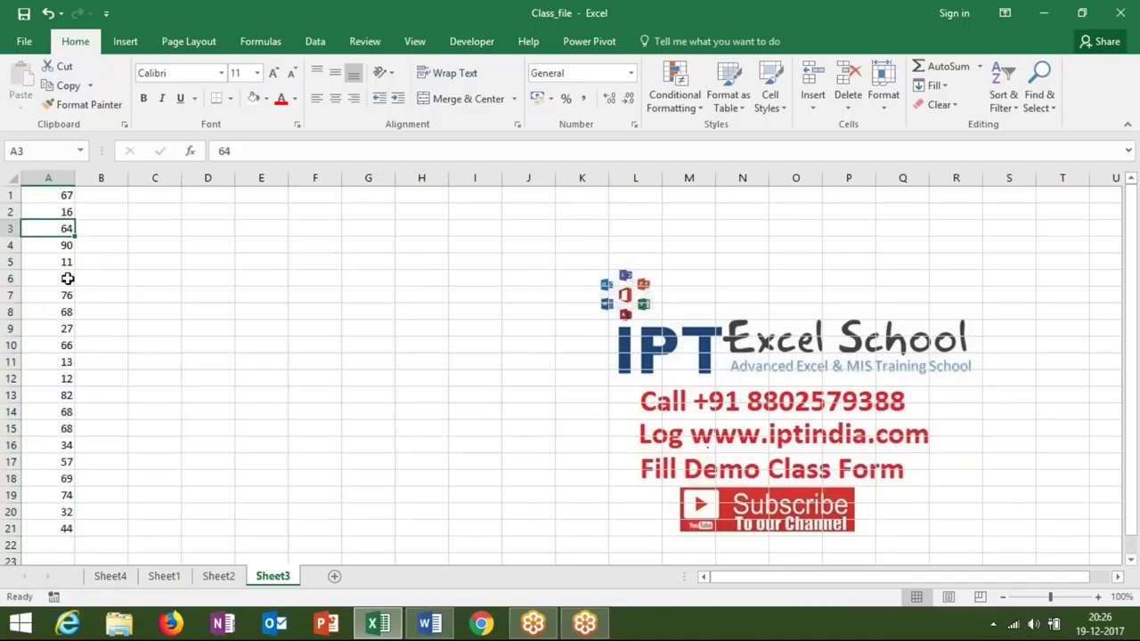
{"action": "double_click", "coordinate": [75, 177]}
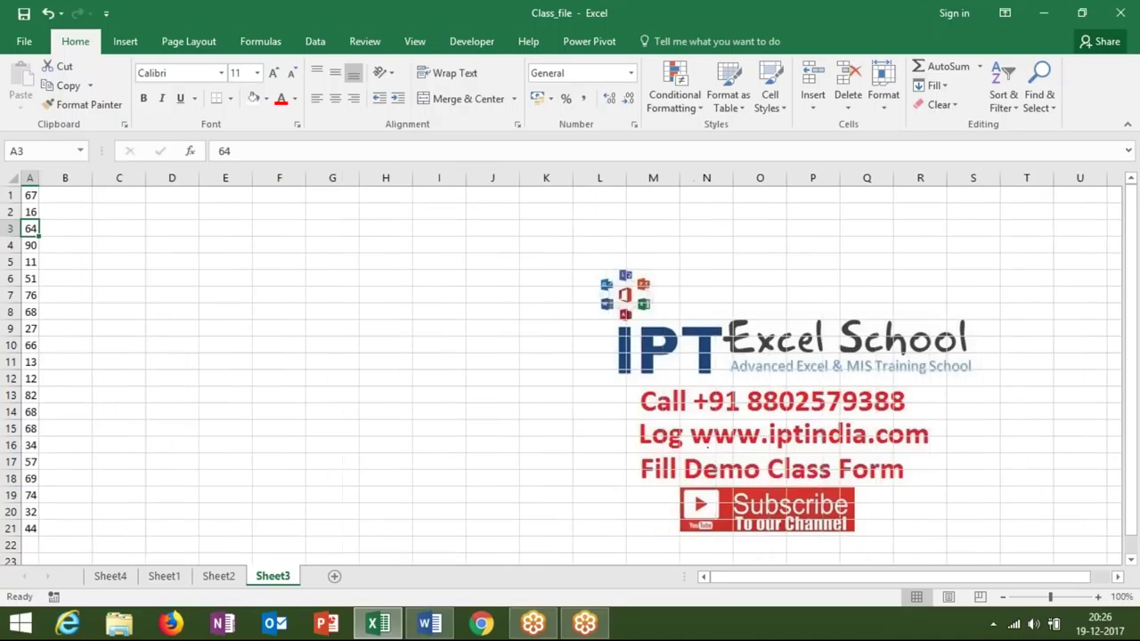
{"action": "left_click", "coordinate": [30, 178]}
{"action": "key", "text": "ctrl+shift+plus"}
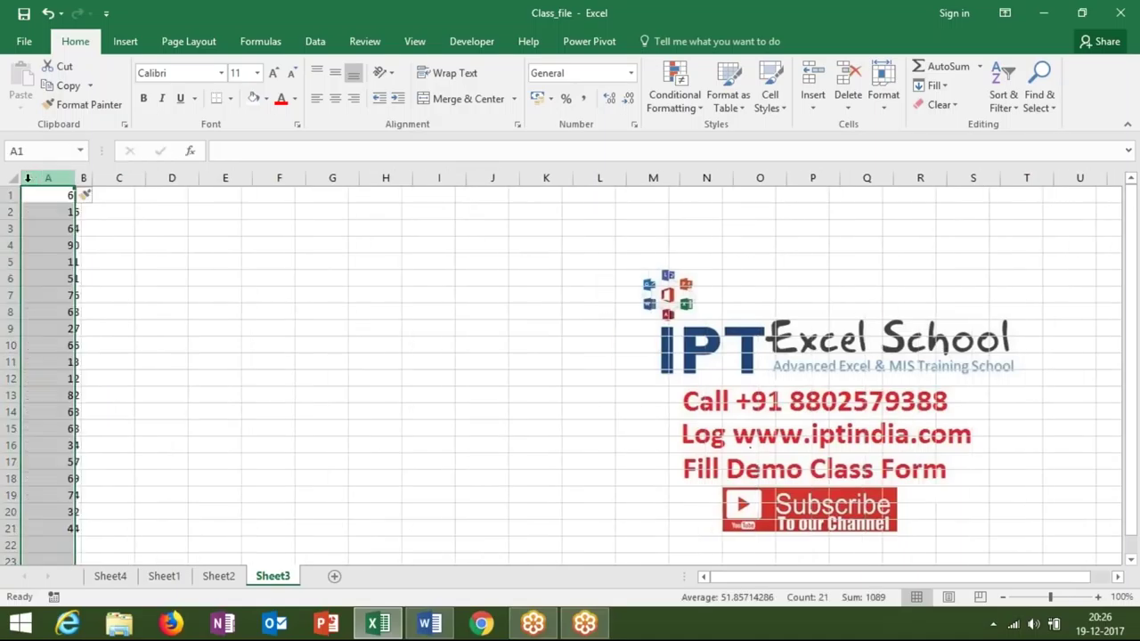
{"action": "left_click", "coordinate": [85, 260]}
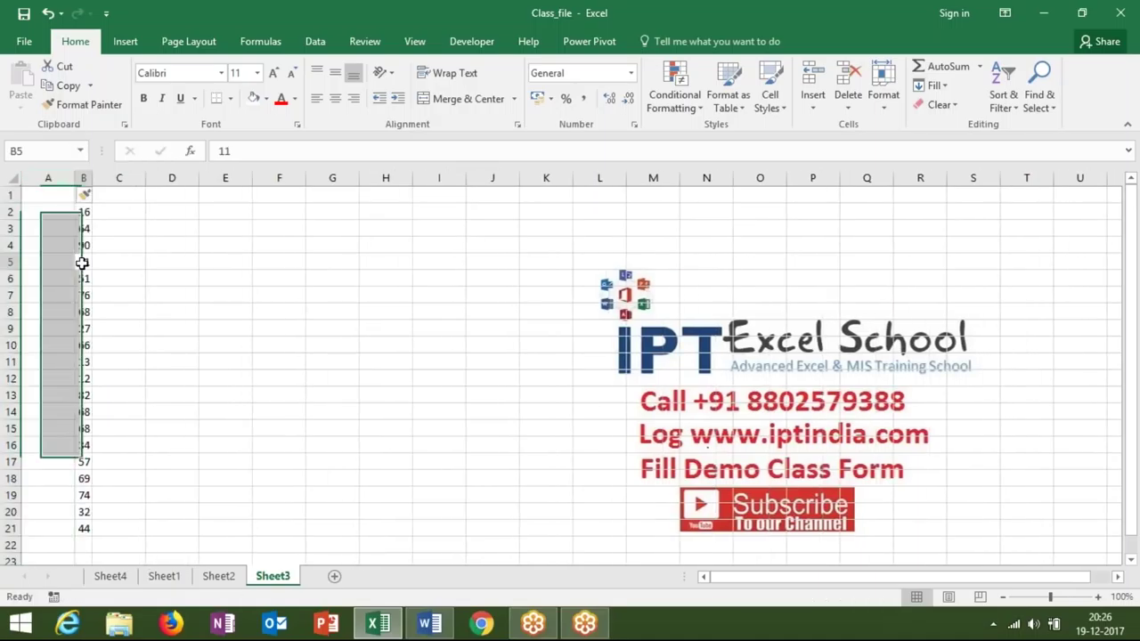
{"action": "left_click", "coordinate": [392, 253]}
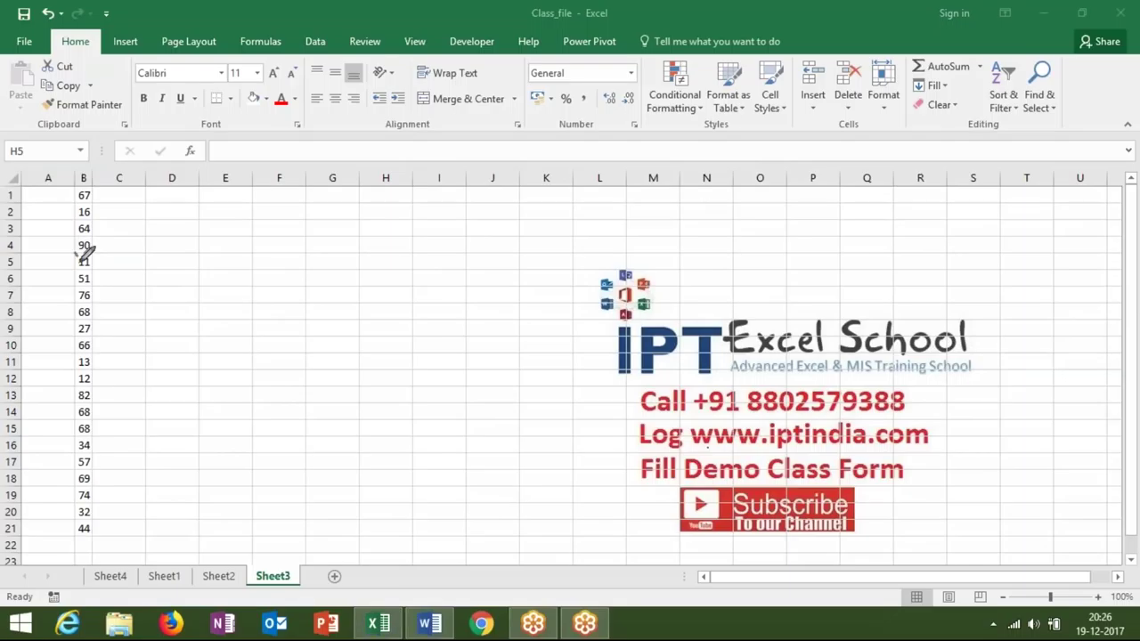
{"action": "left_click_drag", "start_coordinate": [75, 255], "coordinate": [76, 274]}
{"action": "left_click_drag", "start_coordinate": [93, 262], "coordinate": [77, 286]}
{"action": "key", "text": "Escape"}
{"action": "left_click", "coordinate": [83, 262]}
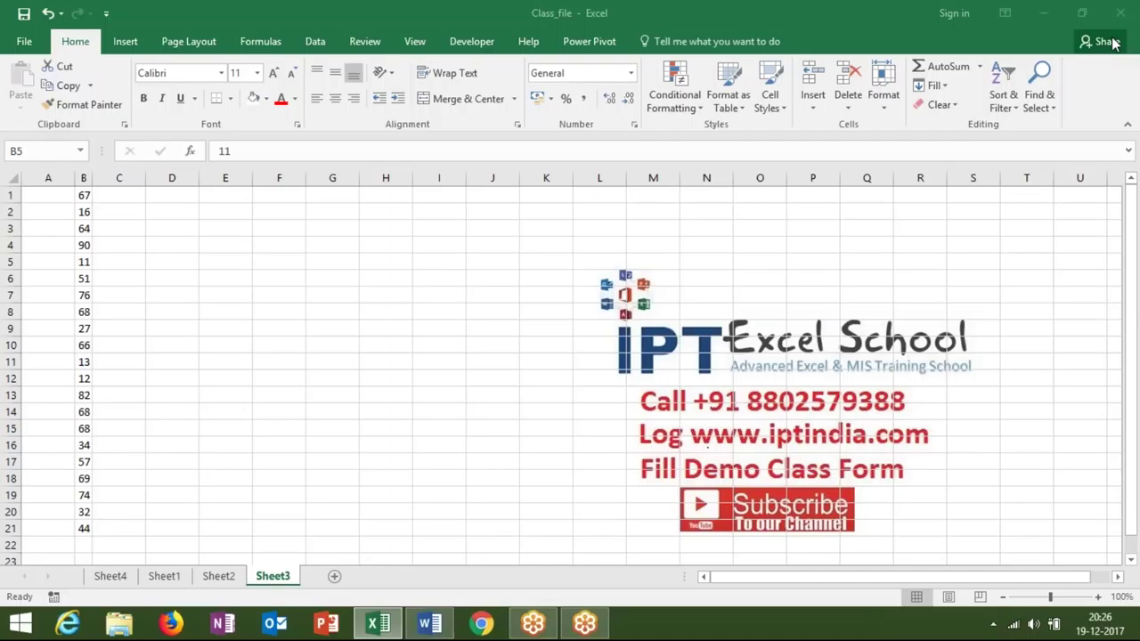
{"action": "left_click", "coordinate": [71, 260]}
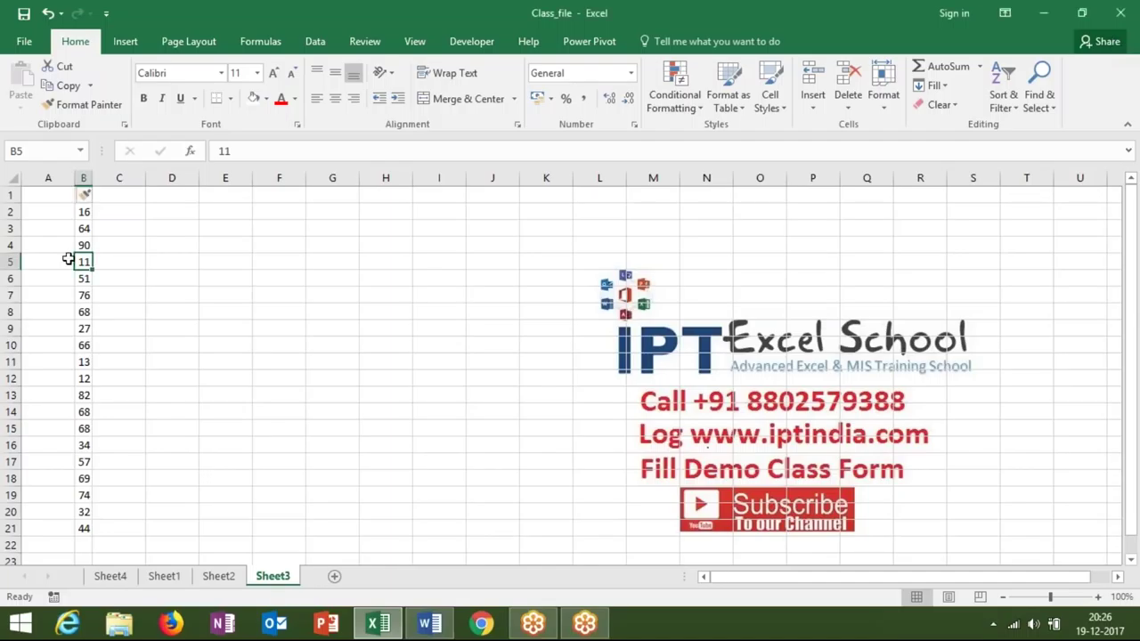
Step: Cross out the 11 in B5 with red diagonal borders in both directions forming an X
{"action": "left_click", "coordinate": [516, 125]}
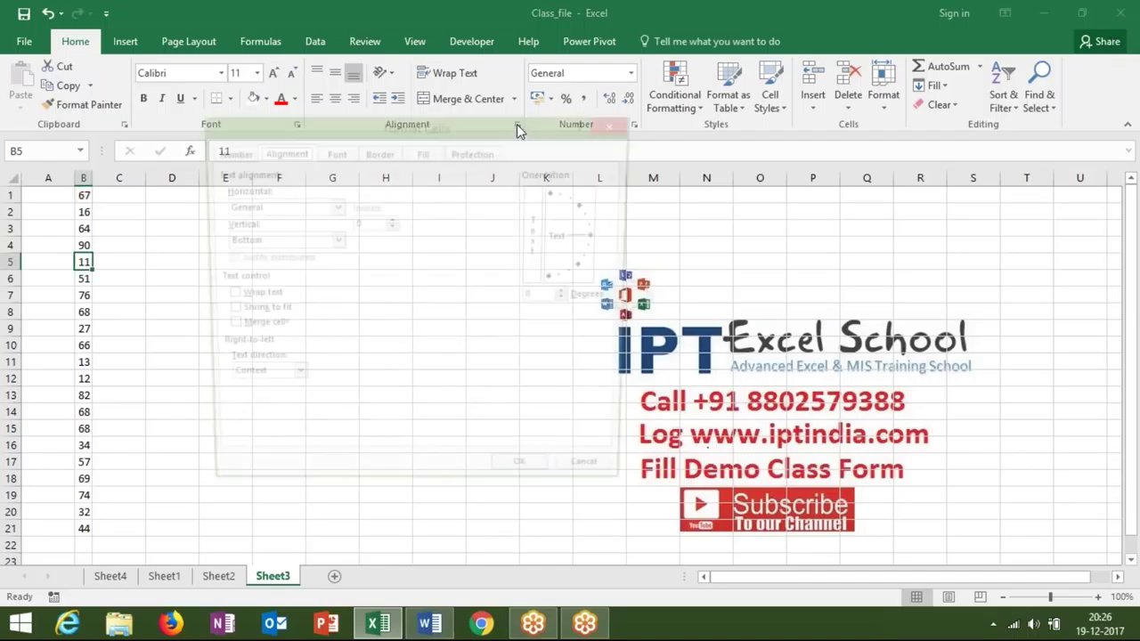
{"action": "left_click", "coordinate": [378, 152]}
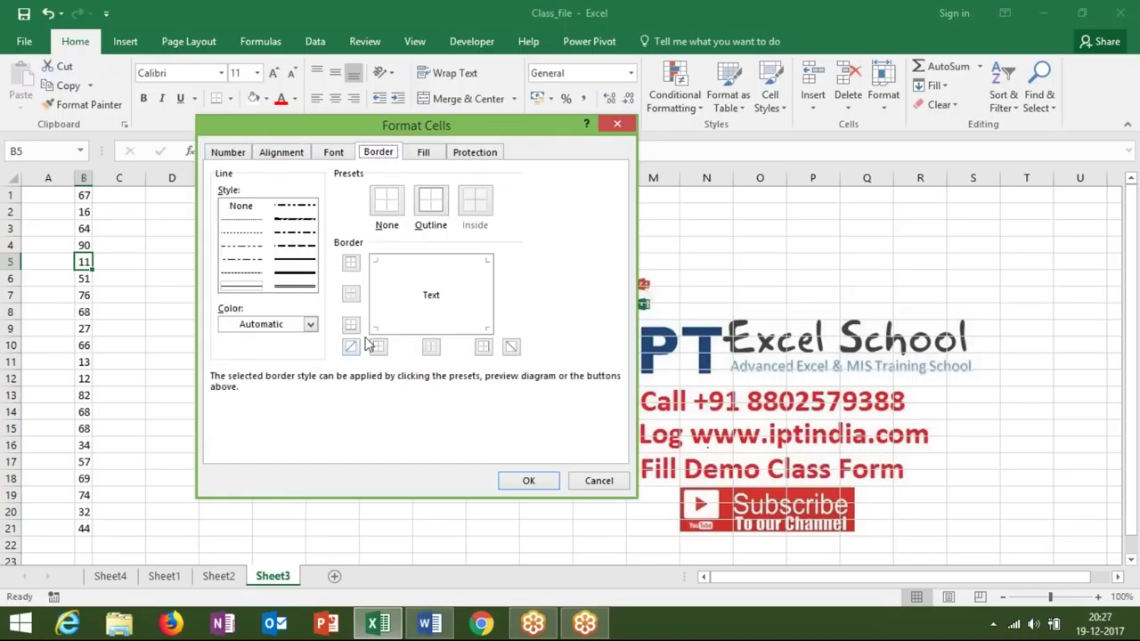
{"action": "left_click", "coordinate": [310, 324]}
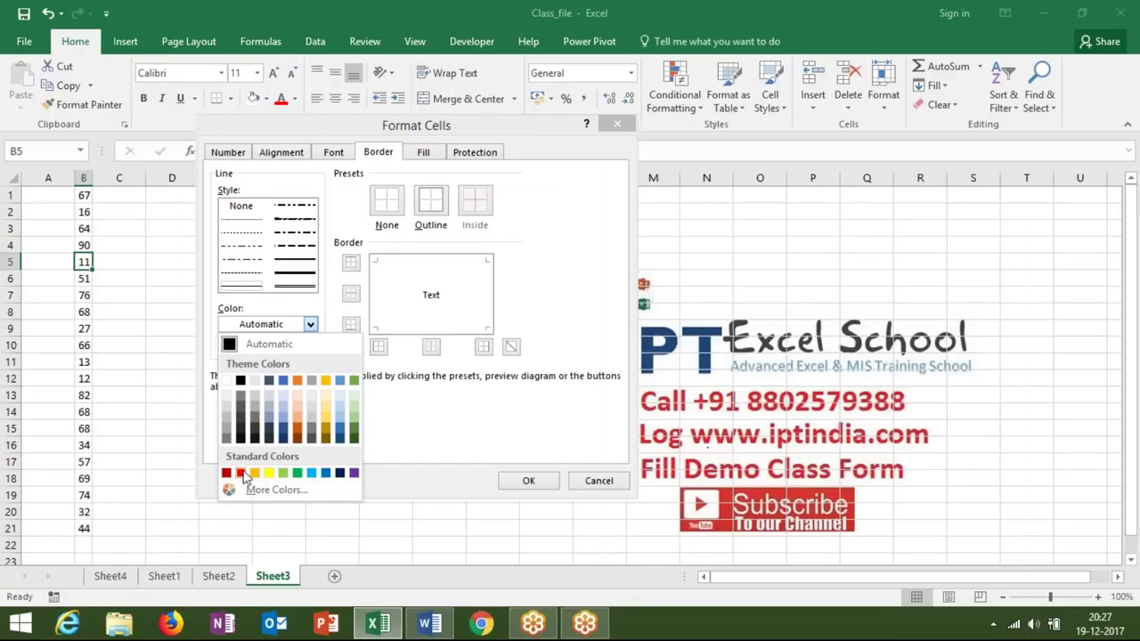
{"action": "left_click", "coordinate": [229, 488]}
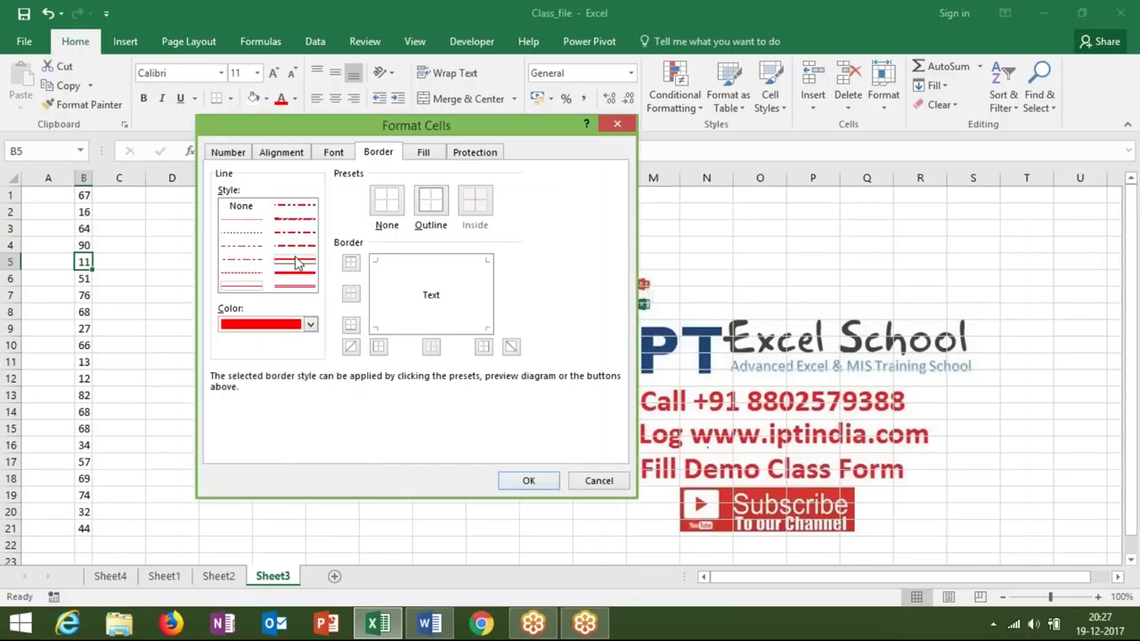
{"action": "left_click", "coordinate": [350, 346]}
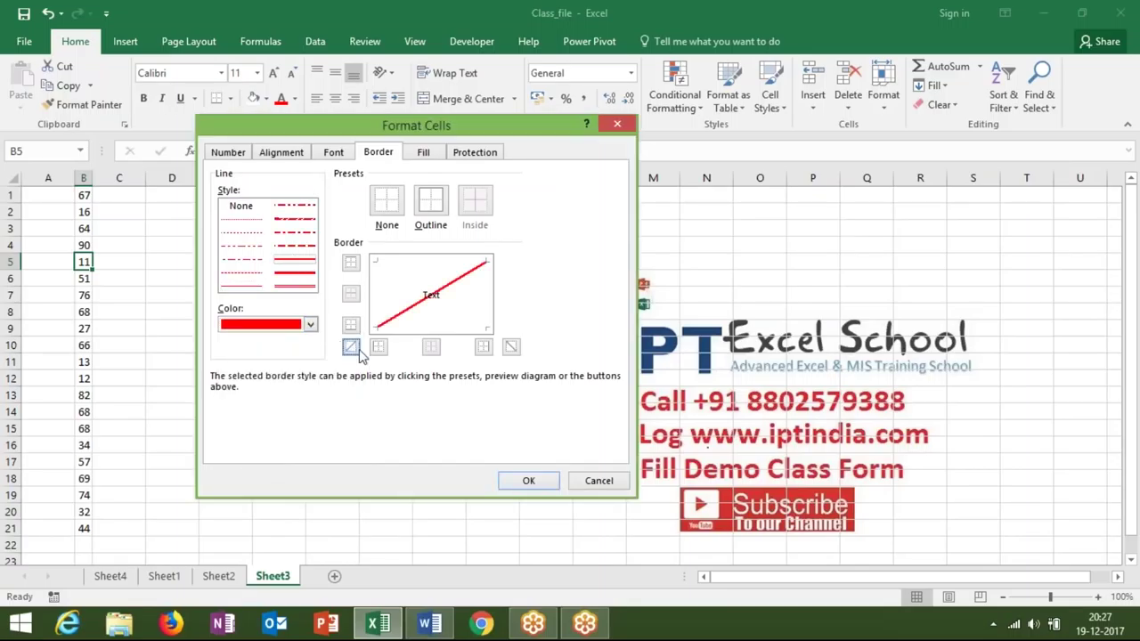
{"action": "left_click", "coordinate": [511, 347]}
{"action": "left_click", "coordinate": [529, 481]}
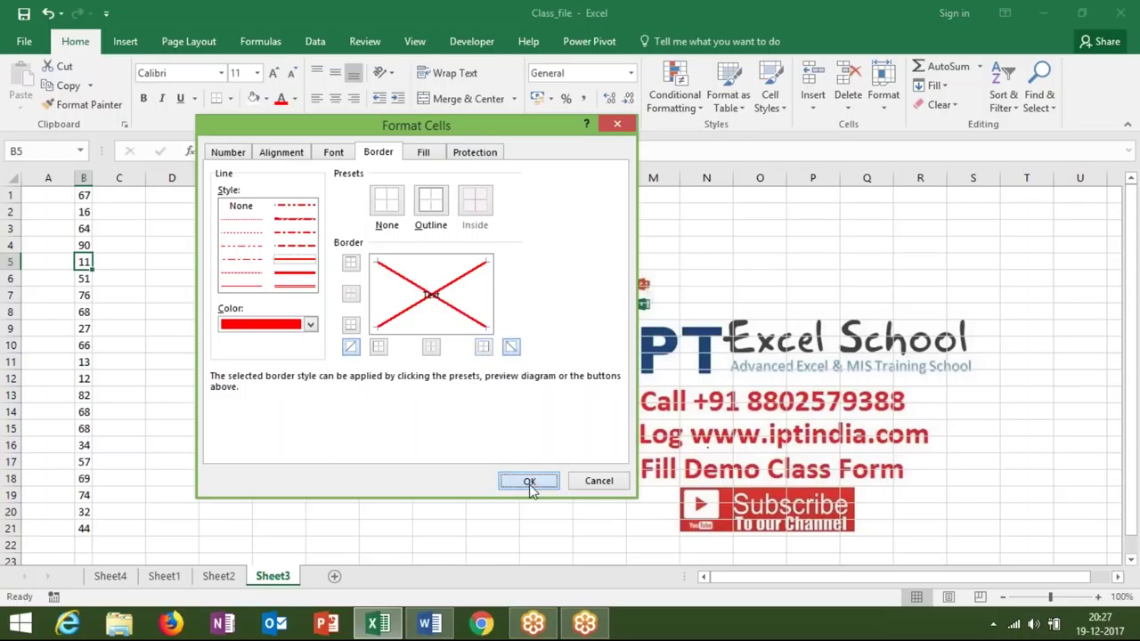
{"action": "left_click", "coordinate": [423, 424]}
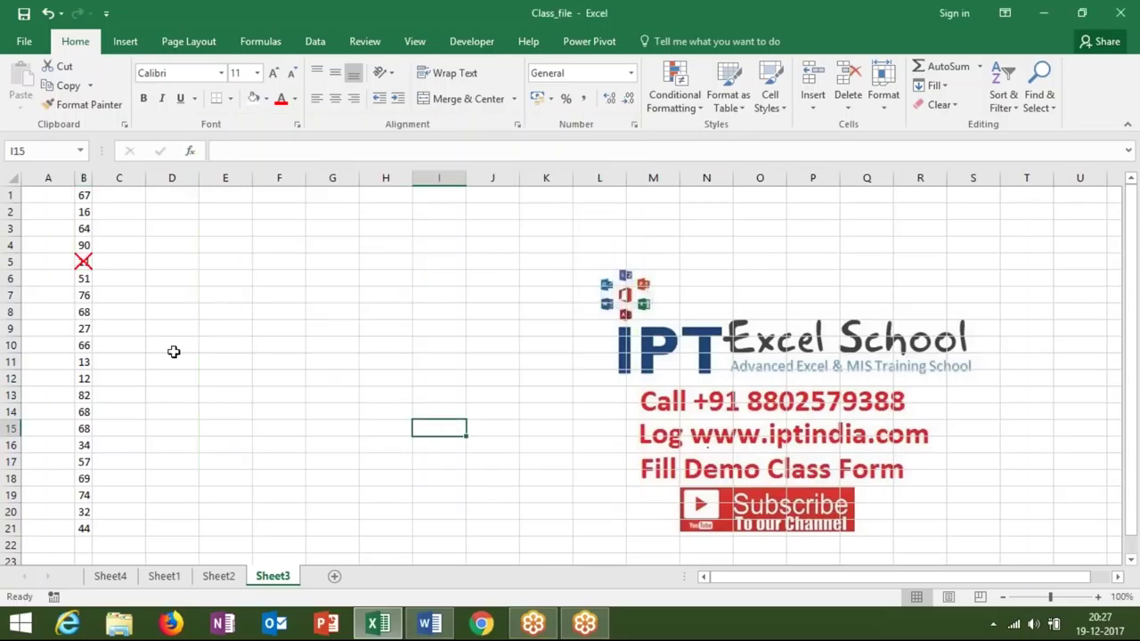
Step: Repeat the red X borders on B9 (27), B14 (68) and B17 (57)
{"action": "left_click", "coordinate": [78, 330]}
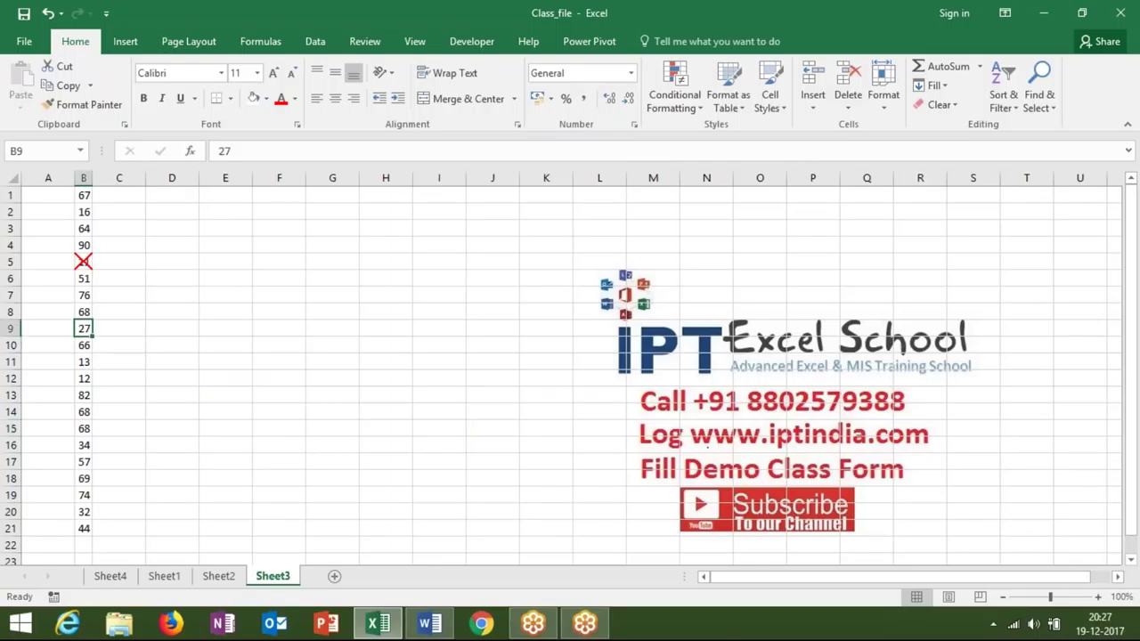
{"action": "left_click", "coordinate": [85, 412]}
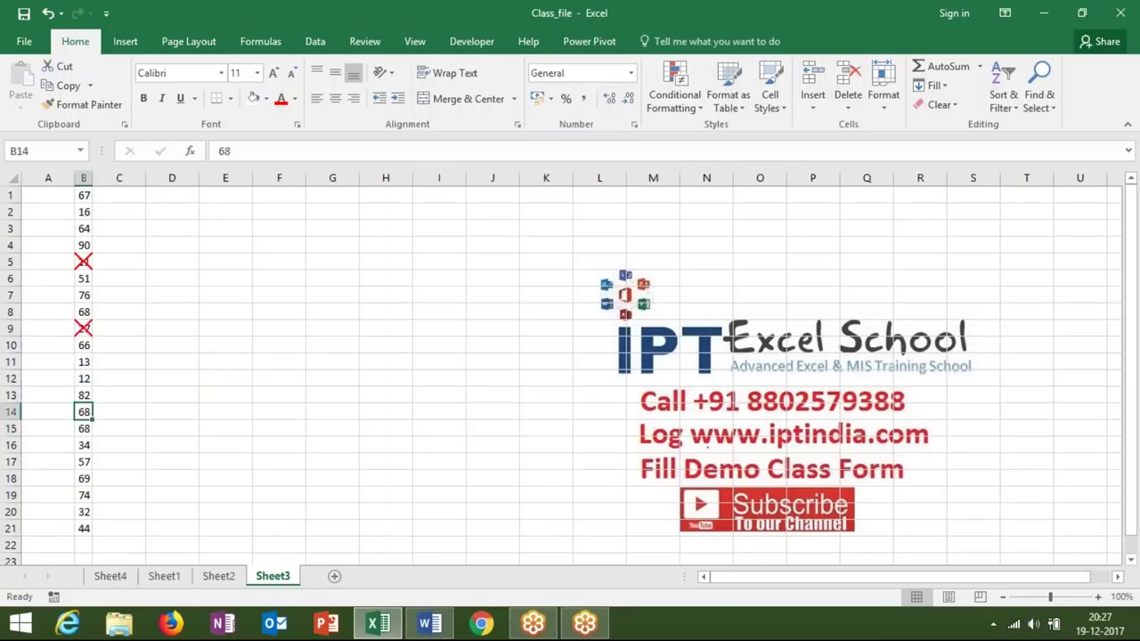
{"action": "left_click", "coordinate": [83, 458]}
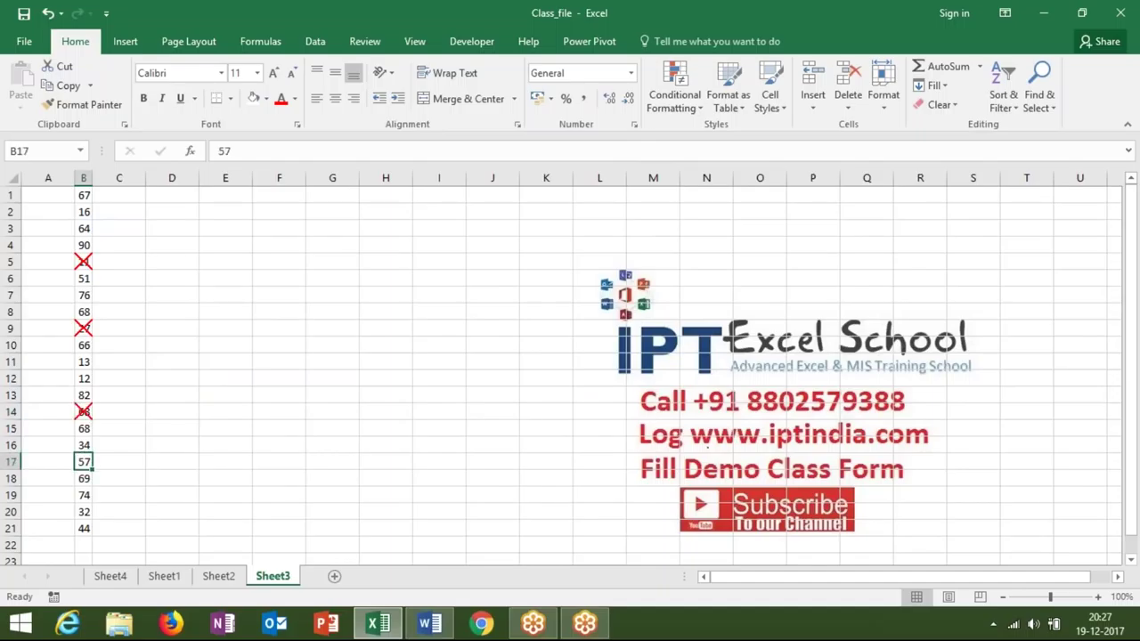
{"action": "left_click", "coordinate": [106, 376]}
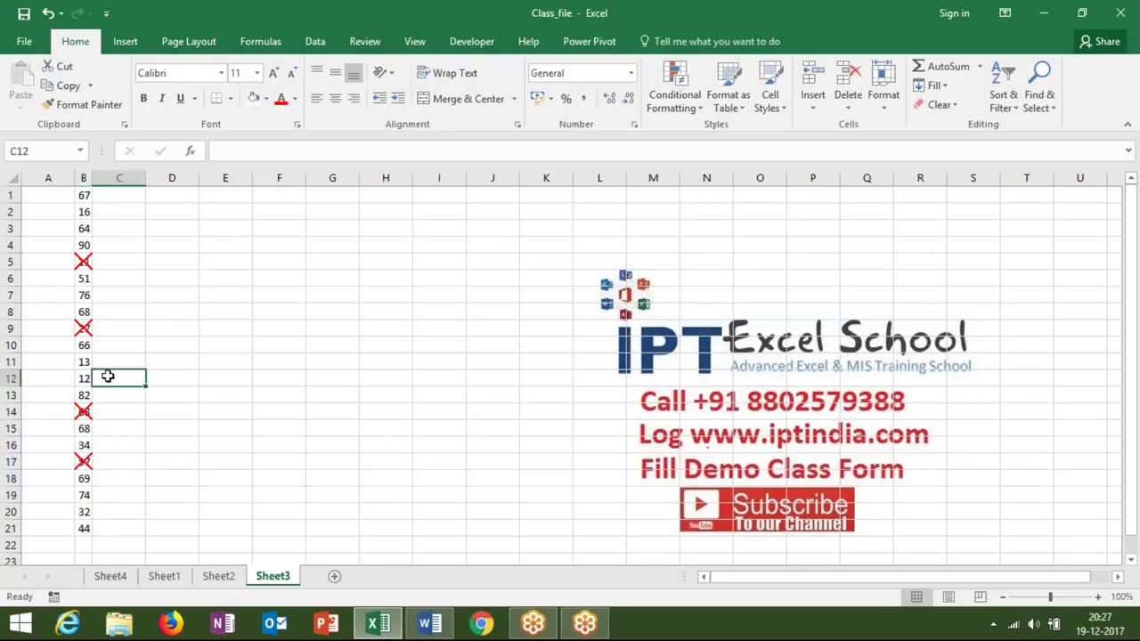
{"action": "left_click", "coordinate": [83, 294]}
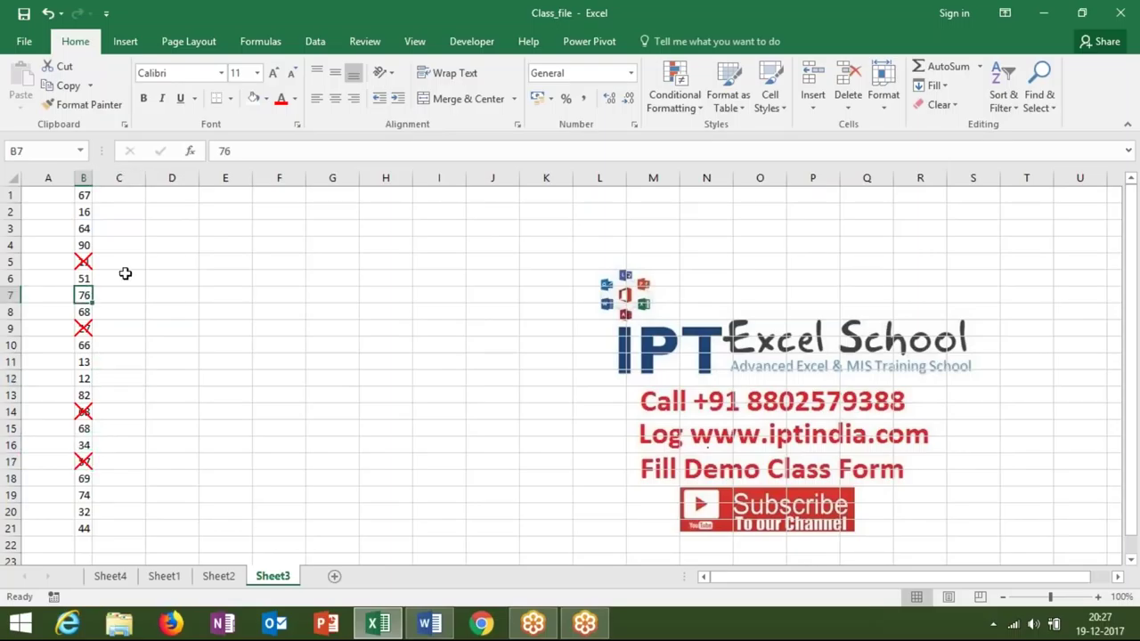
Step: Give B7 a thick light-green left border and rising diagonal, forming a tick
{"action": "right_click", "coordinate": [82, 295]}
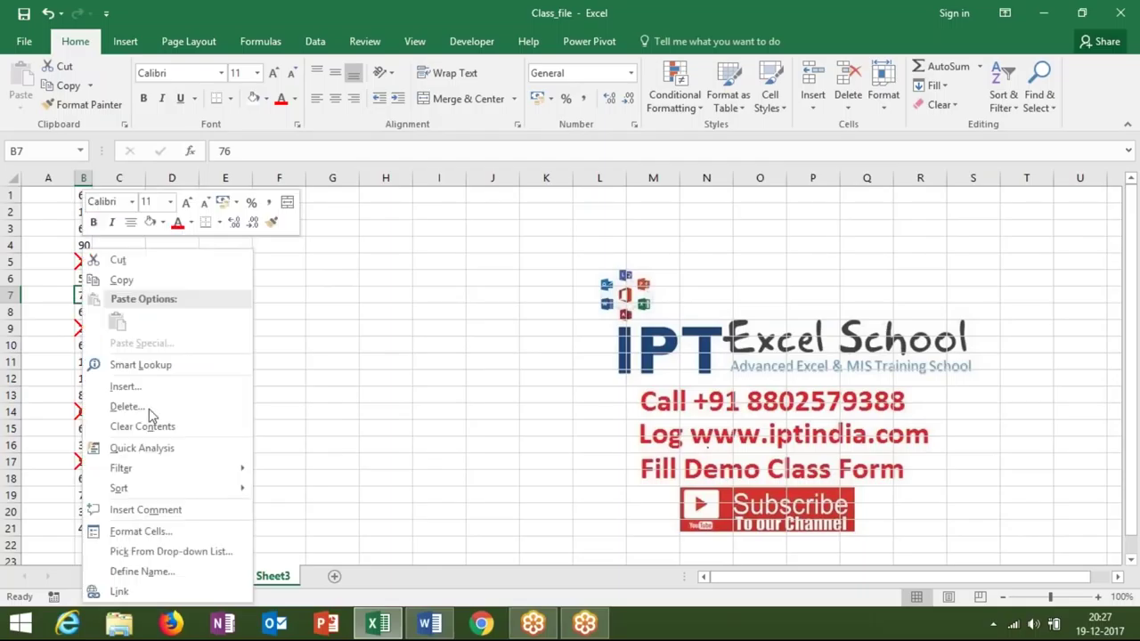
{"action": "left_click", "coordinate": [166, 531]}
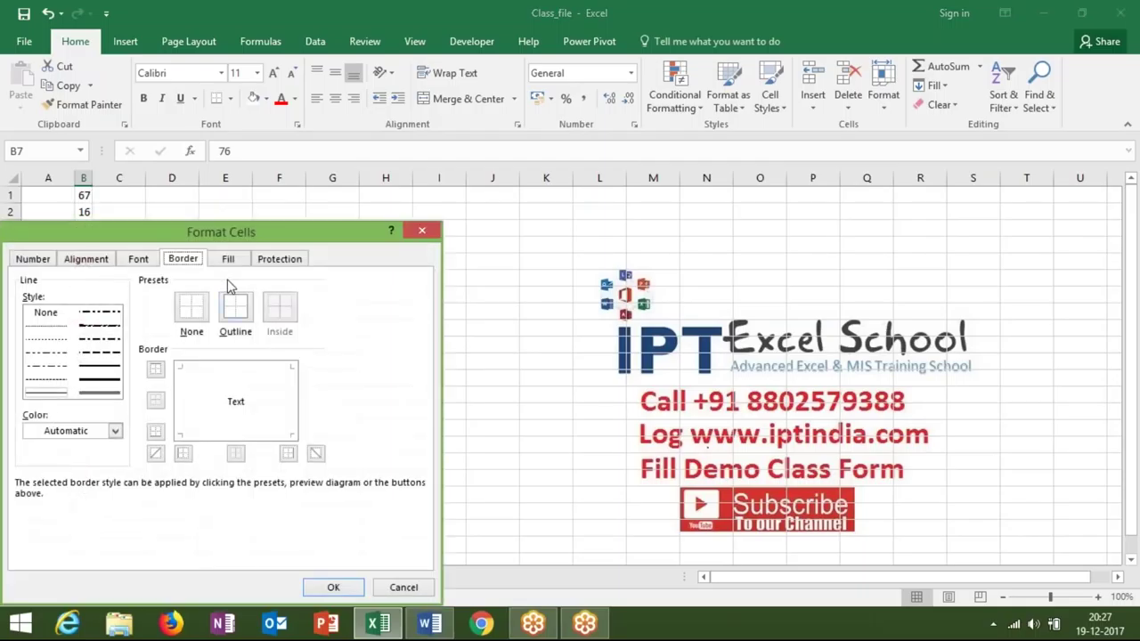
{"action": "left_click", "coordinate": [102, 379]}
{"action": "left_click", "coordinate": [100, 430]}
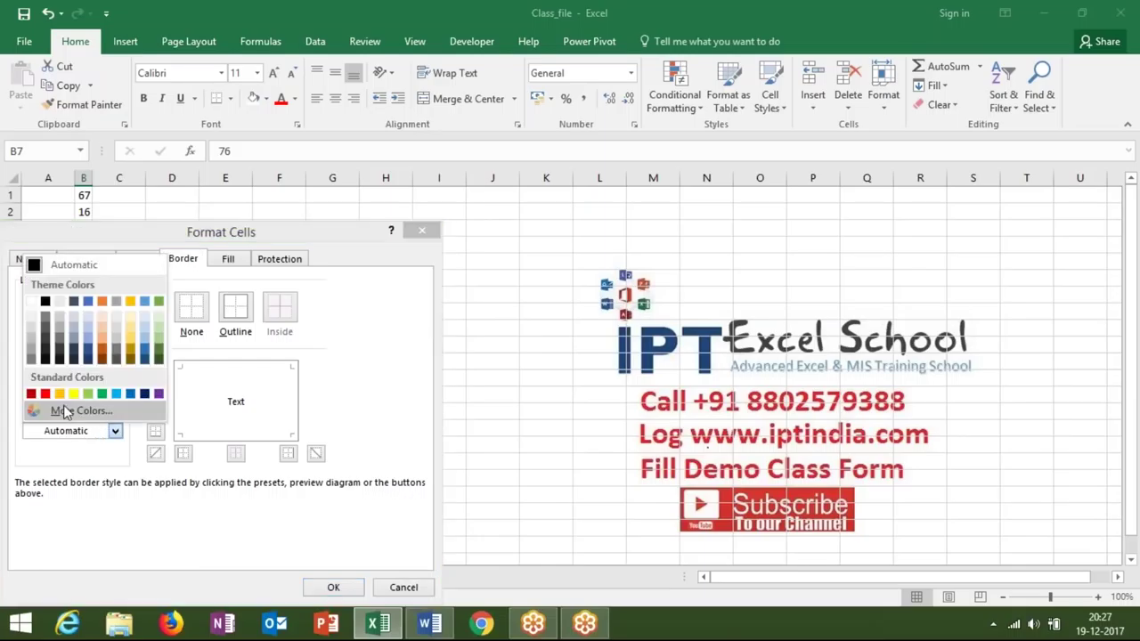
{"action": "left_click", "coordinate": [88, 394]}
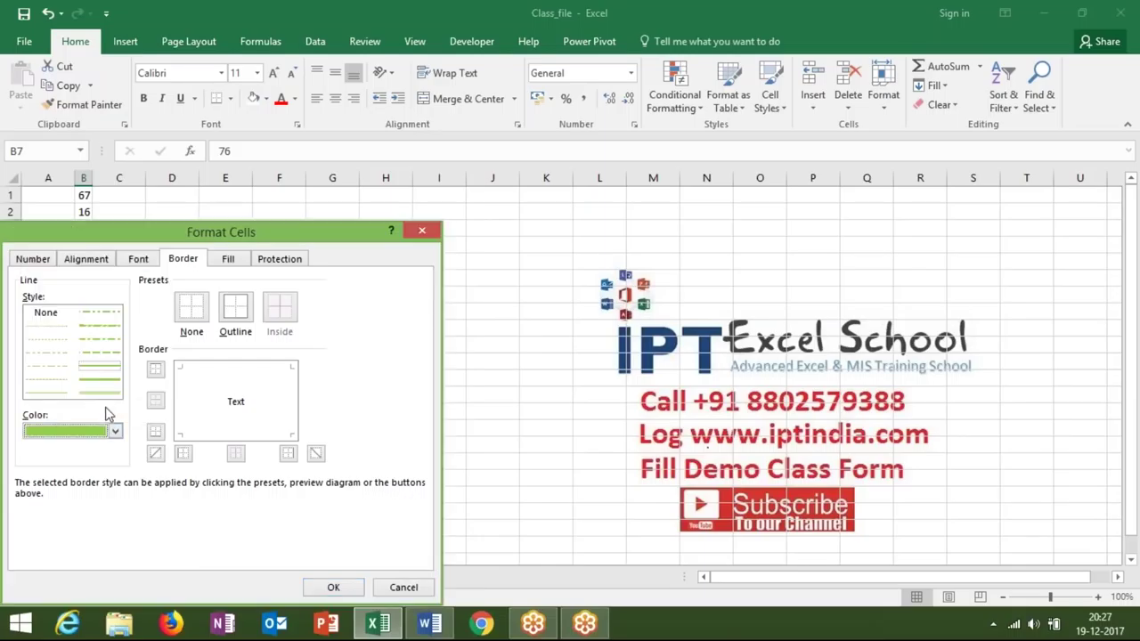
{"action": "left_click", "coordinate": [179, 455]}
{"action": "left_click", "coordinate": [155, 455]}
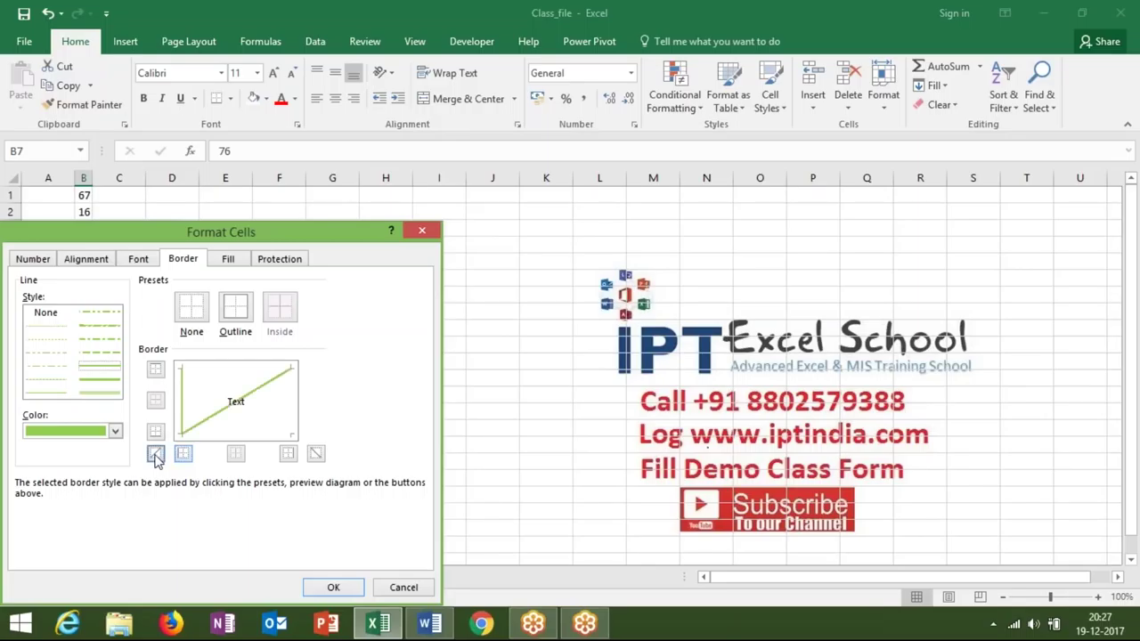
{"action": "left_click", "coordinate": [346, 591]}
{"action": "left_click", "coordinate": [333, 495]}
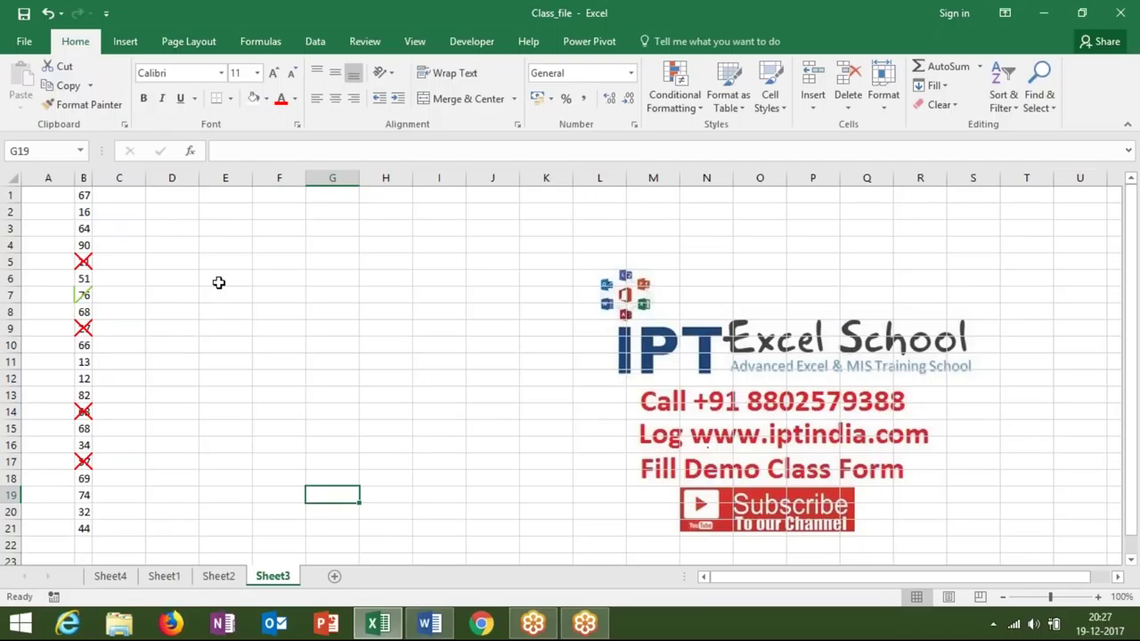
{"action": "left_click", "coordinate": [84, 295]}
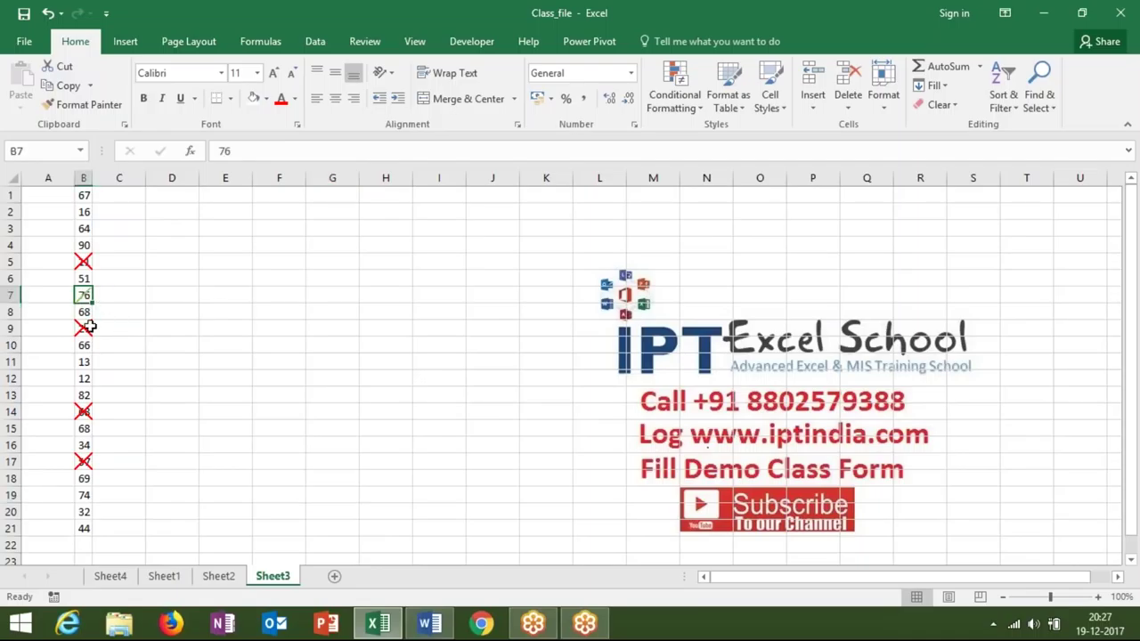
{"action": "left_click", "coordinate": [89, 327]}
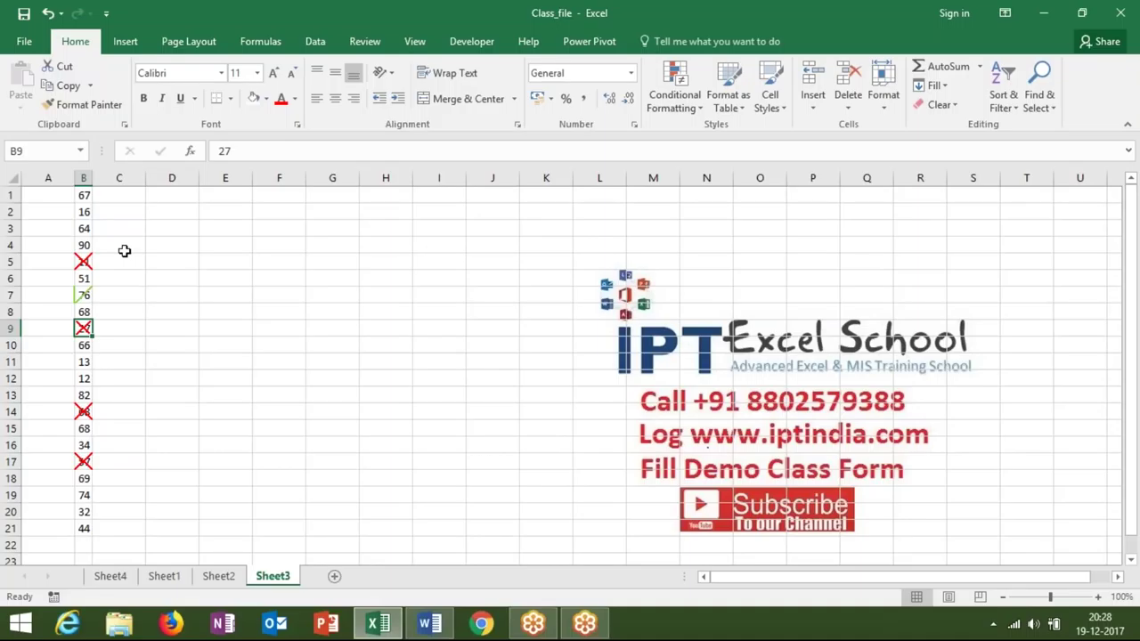
{"action": "left_click", "coordinate": [116, 196]}
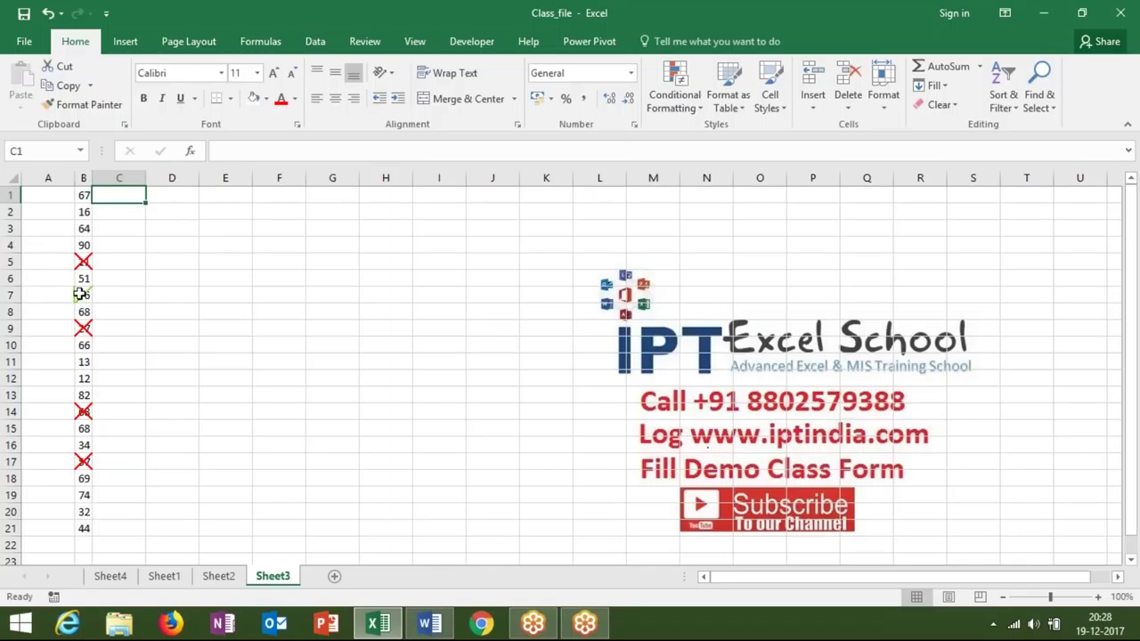
{"action": "left_click", "coordinate": [1124, 26]}
Step: Enter P in C1, set it to Wingdings 2 so it shows a tick, and copy it to C21
{"action": "type", "text": "P"}
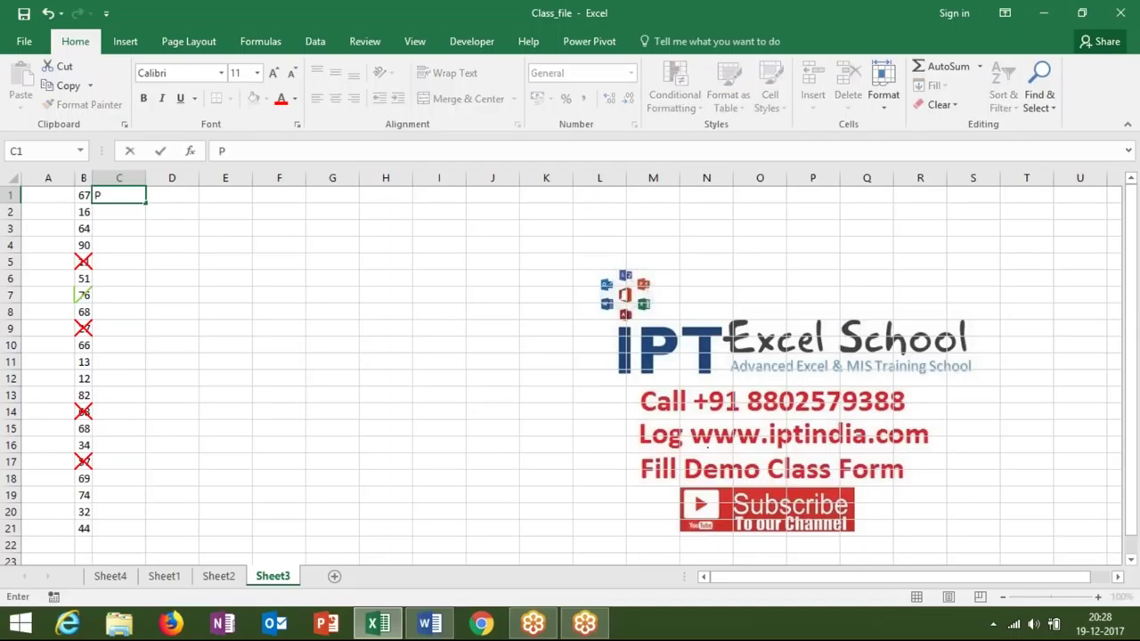
{"action": "key", "text": "Return"}
{"action": "key", "text": "Up"}
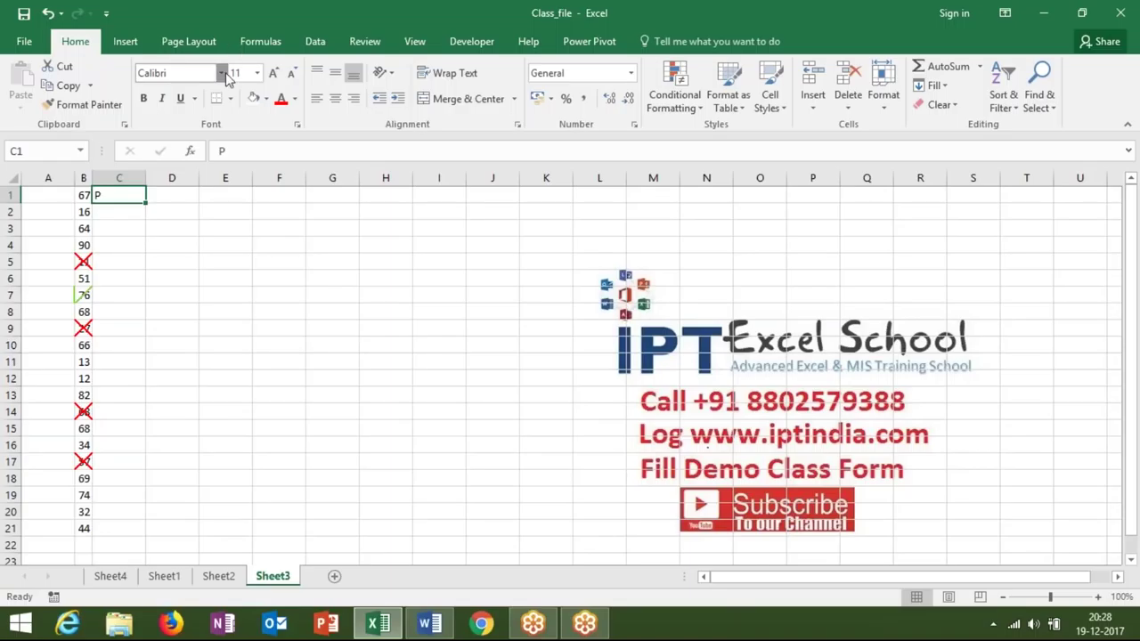
{"action": "left_click", "coordinate": [222, 73]}
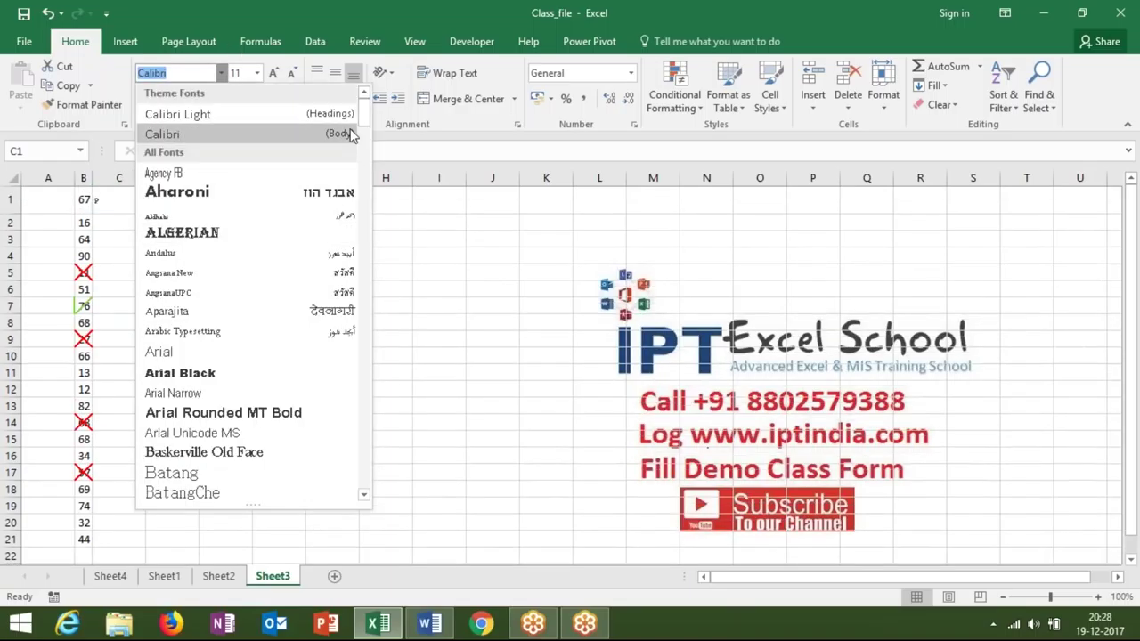
{"action": "scroll", "coordinate": [365, 238], "scroll_direction": "down", "scroll_amount": 2}
{"action": "left_click_drag", "start_coordinate": [365, 238], "coordinate": [374, 483]}
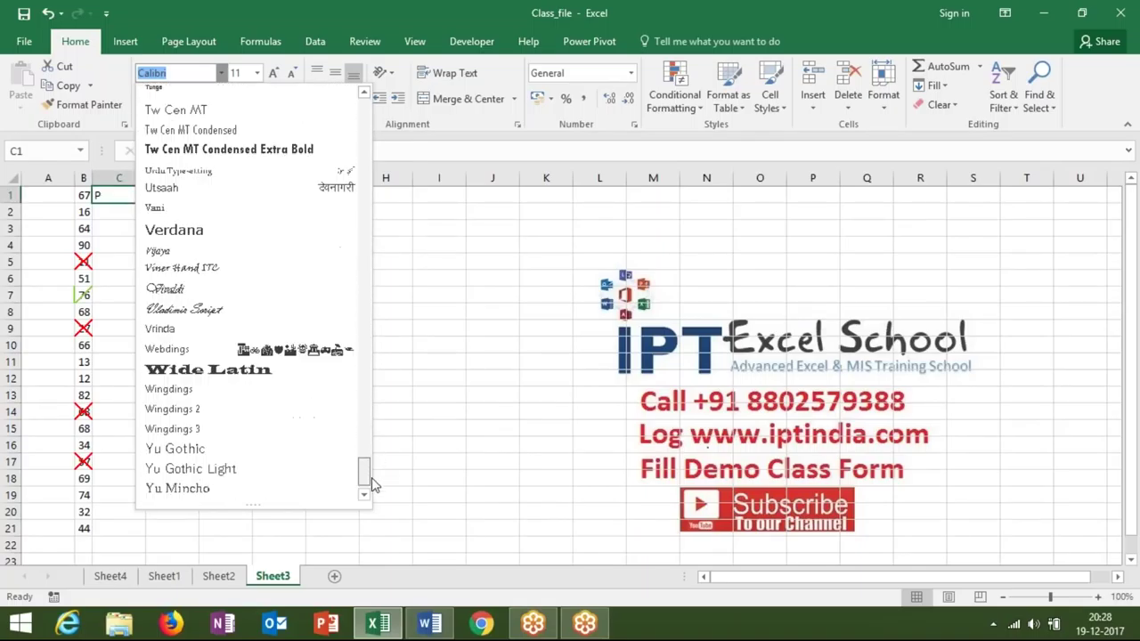
{"action": "left_click", "coordinate": [264, 416]}
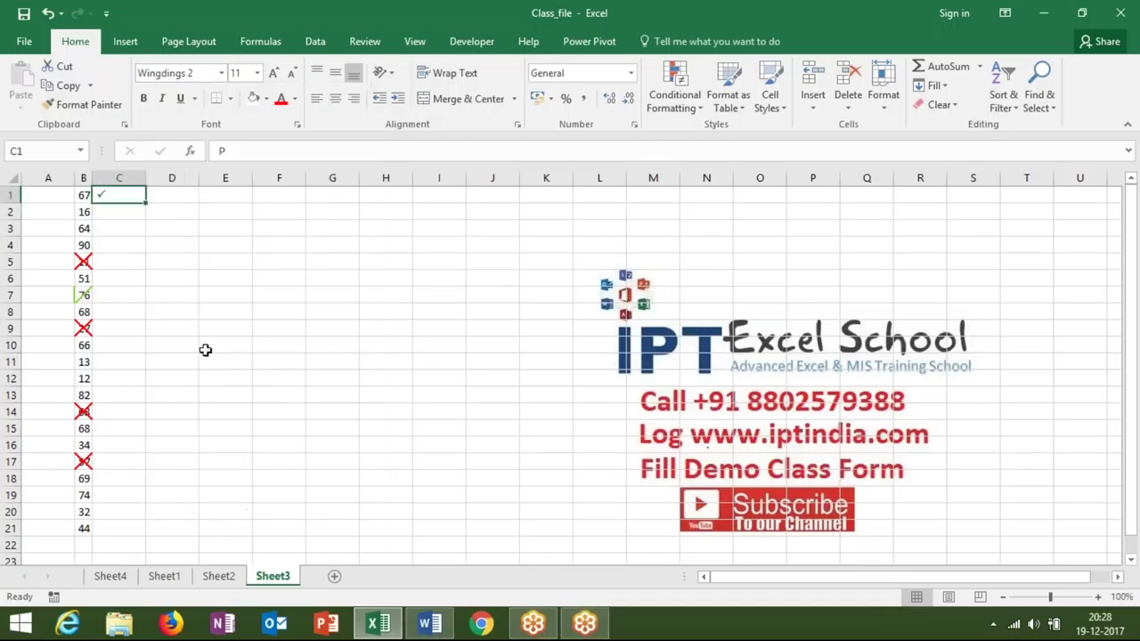
{"action": "double_click", "coordinate": [145, 203]}
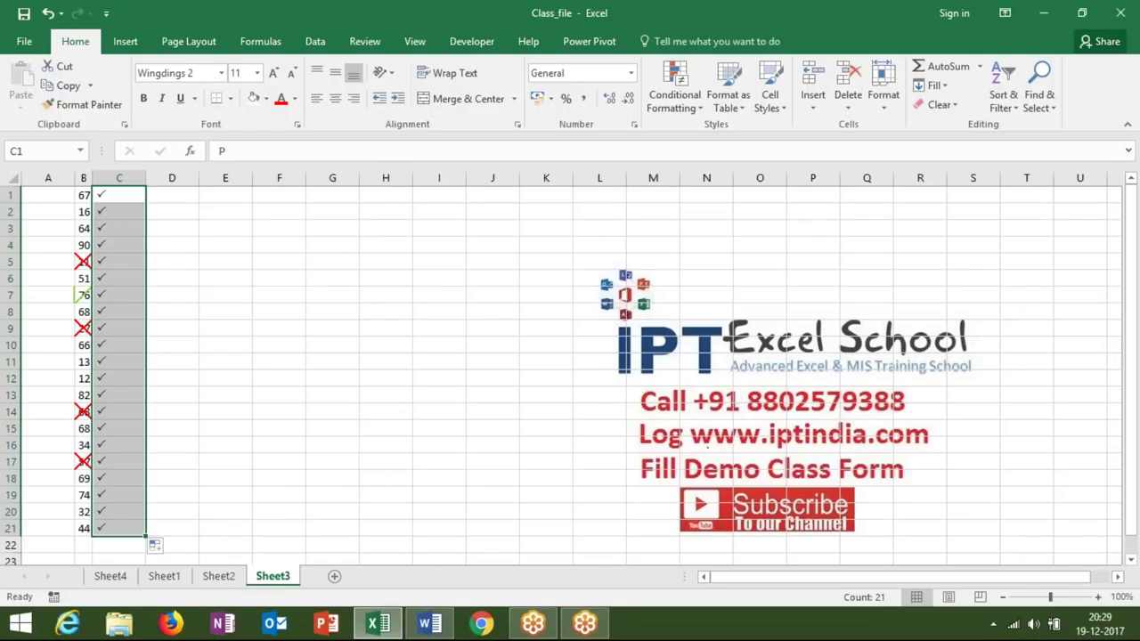
{"action": "left_click", "coordinate": [96, 296]}
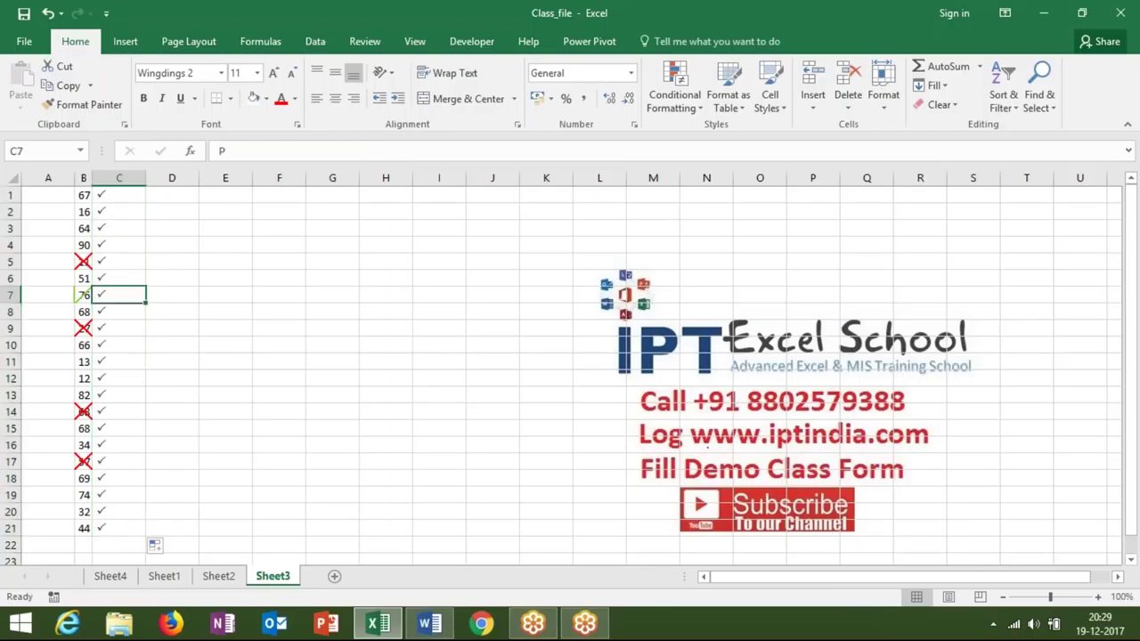
Step: Type O in C7, C12 and C17 so those rows show Wingdings 2 crosses
{"action": "type", "text": "O"}
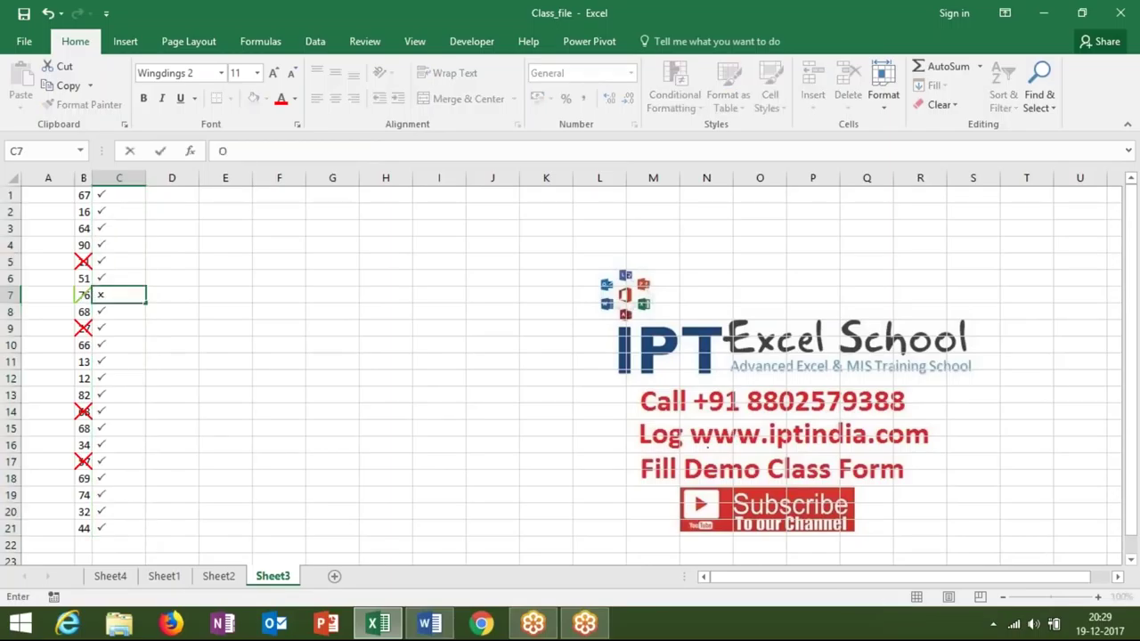
{"action": "key", "text": "Return"}
{"action": "left_click", "coordinate": [105, 378]}
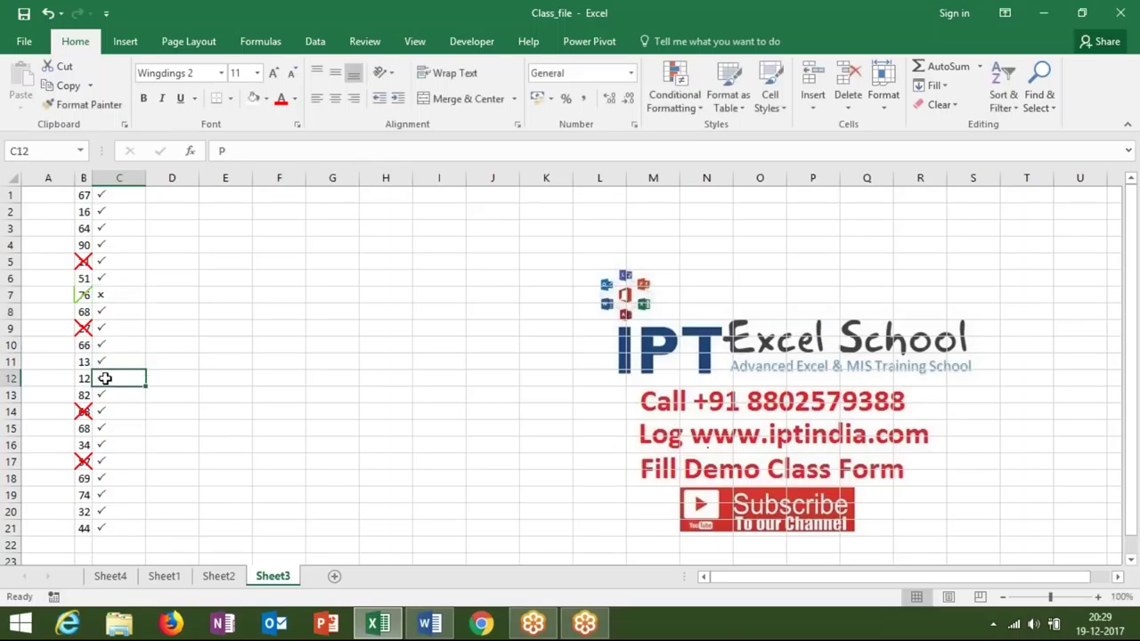
{"action": "type", "text": "O"}
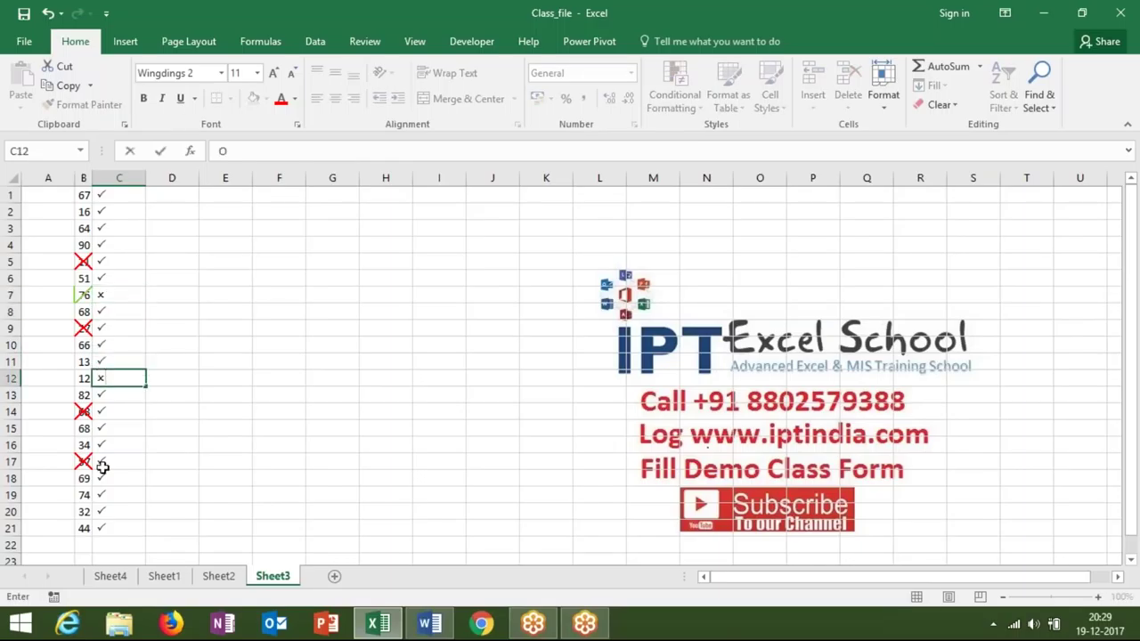
{"action": "left_click", "coordinate": [102, 463]}
{"action": "type", "text": "O"}
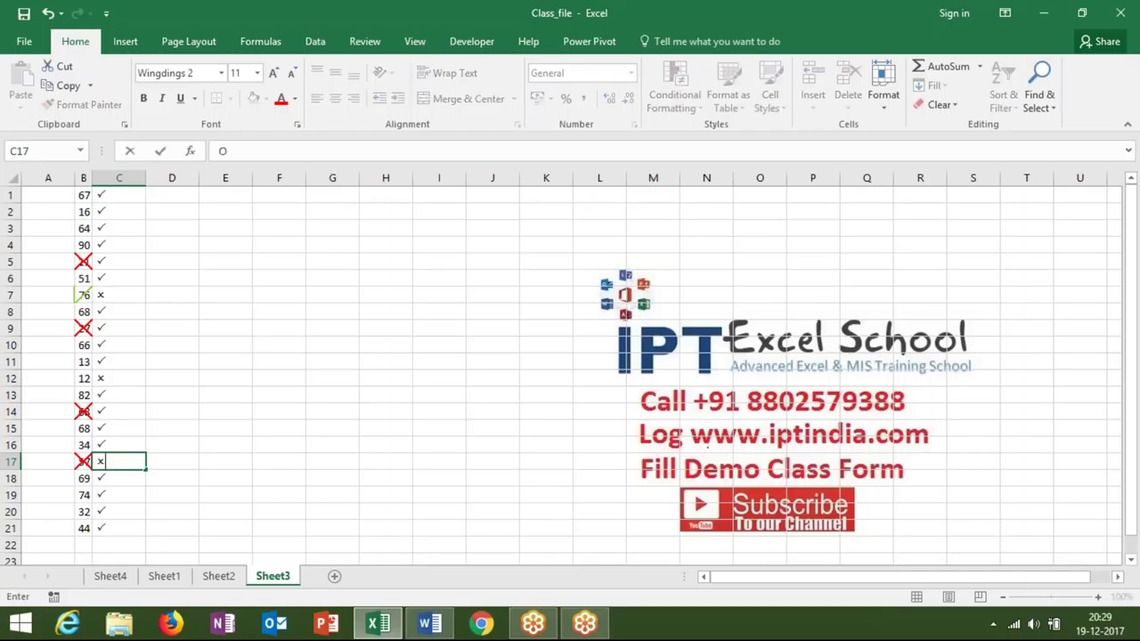
{"action": "left_click", "coordinate": [123, 346]}
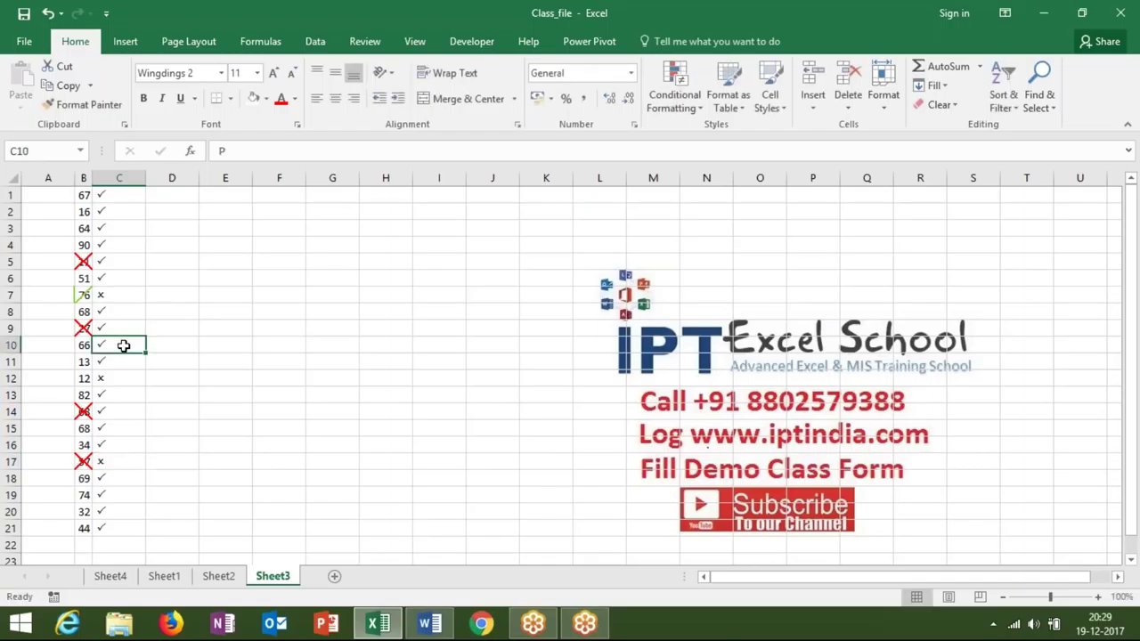
{"action": "left_click", "coordinate": [123, 240]}
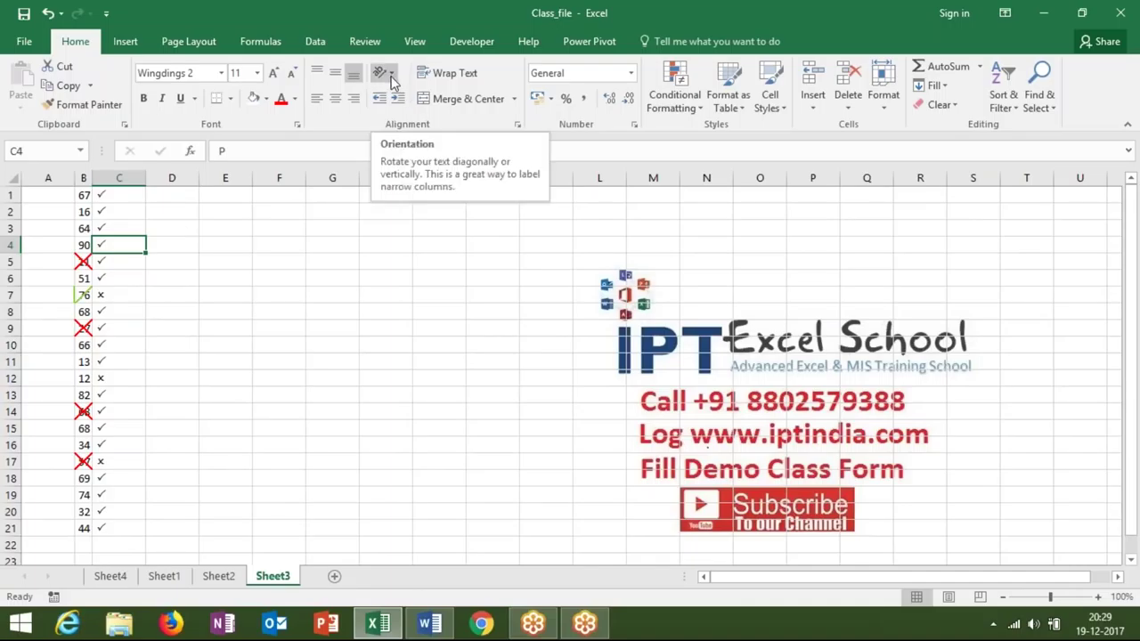
{"action": "left_click", "coordinate": [280, 242]}
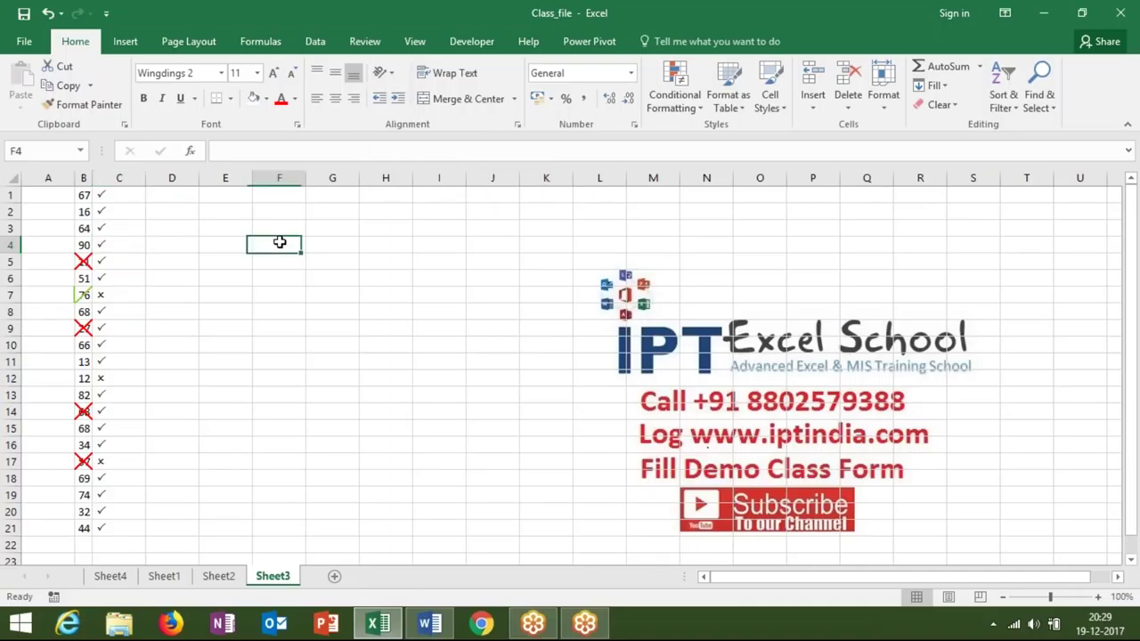
Step: Enter the student's name in cell F4
{"action": "type", "text": "Sujeet"}
{"action": "key", "text": "Return"}
{"action": "key", "text": "Up"}
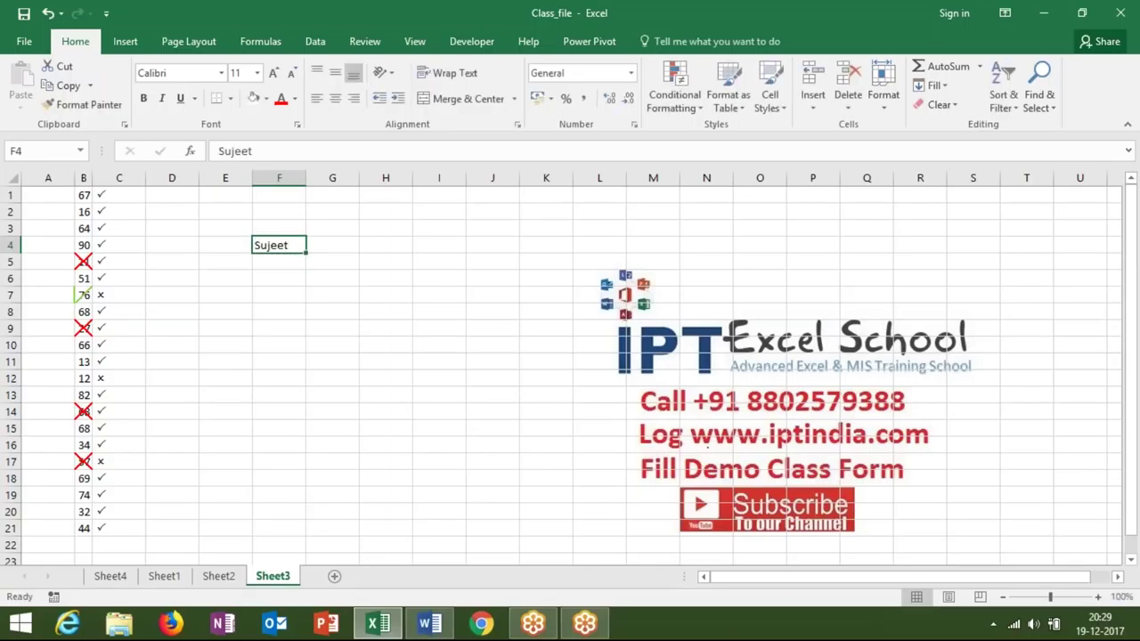
Step: Inspect C3, C5 and C7 to reveal the P and O letters behind the ticks and crosses
{"action": "left_click", "coordinate": [106, 231]}
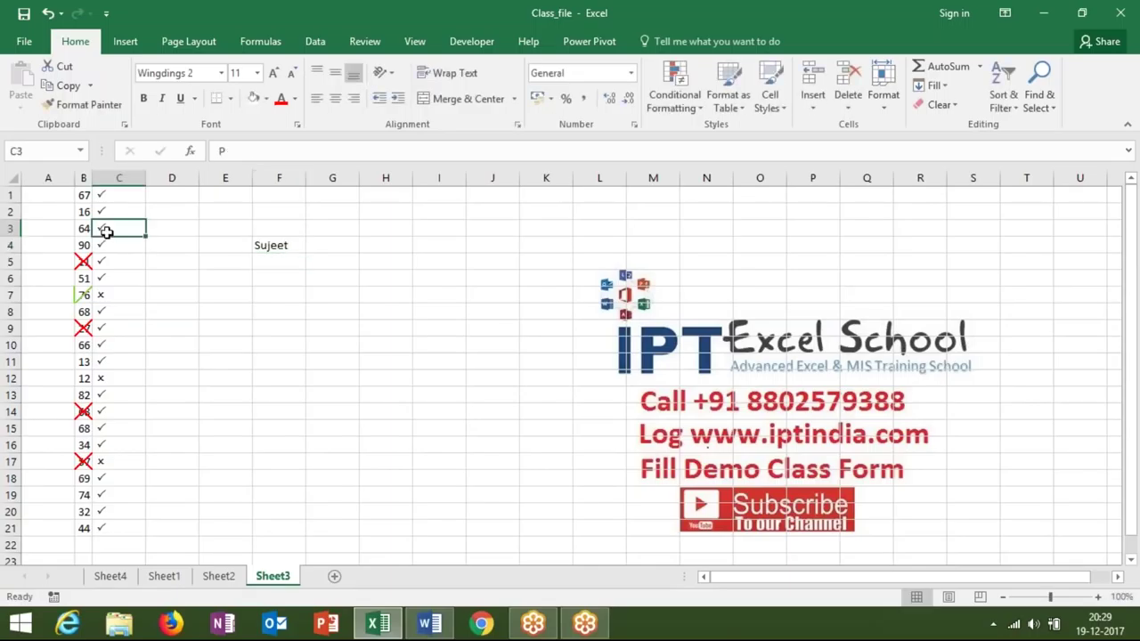
{"action": "left_click", "coordinate": [106, 298]}
{"action": "left_click", "coordinate": [113, 258]}
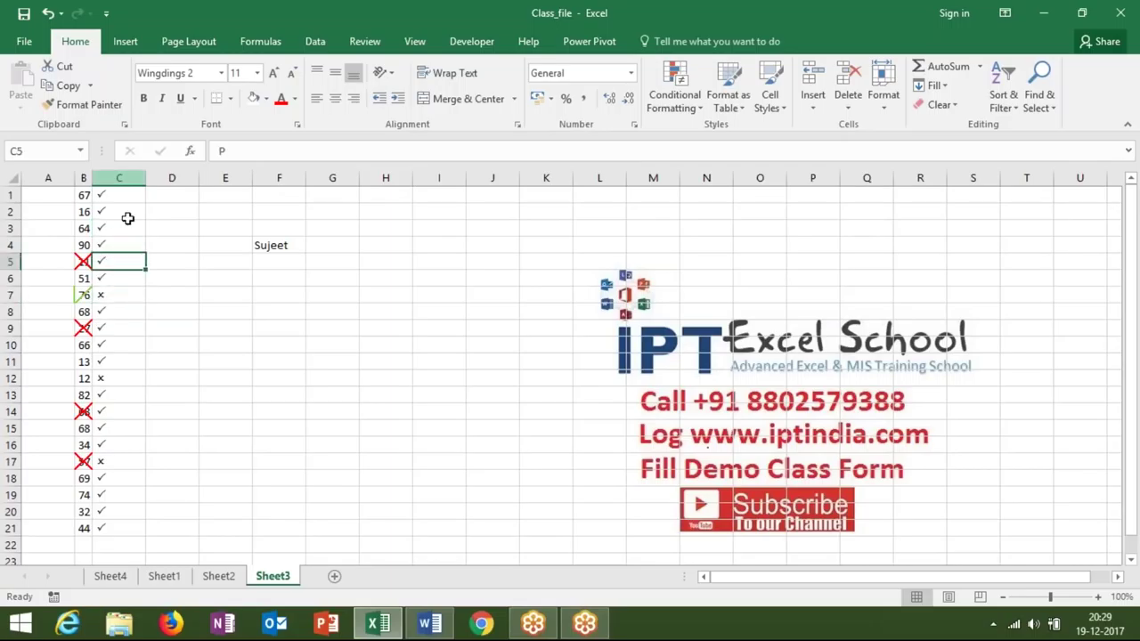
{"action": "double_click", "coordinate": [113, 259]}
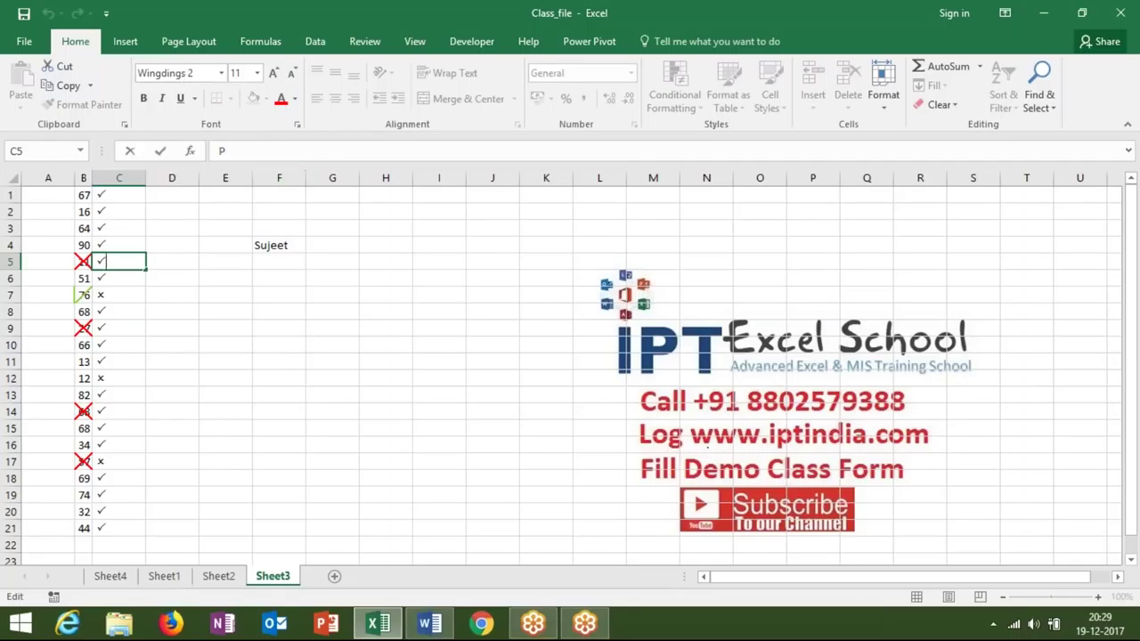
{"action": "left_click", "coordinate": [128, 294]}
{"action": "key", "text": "F2"}
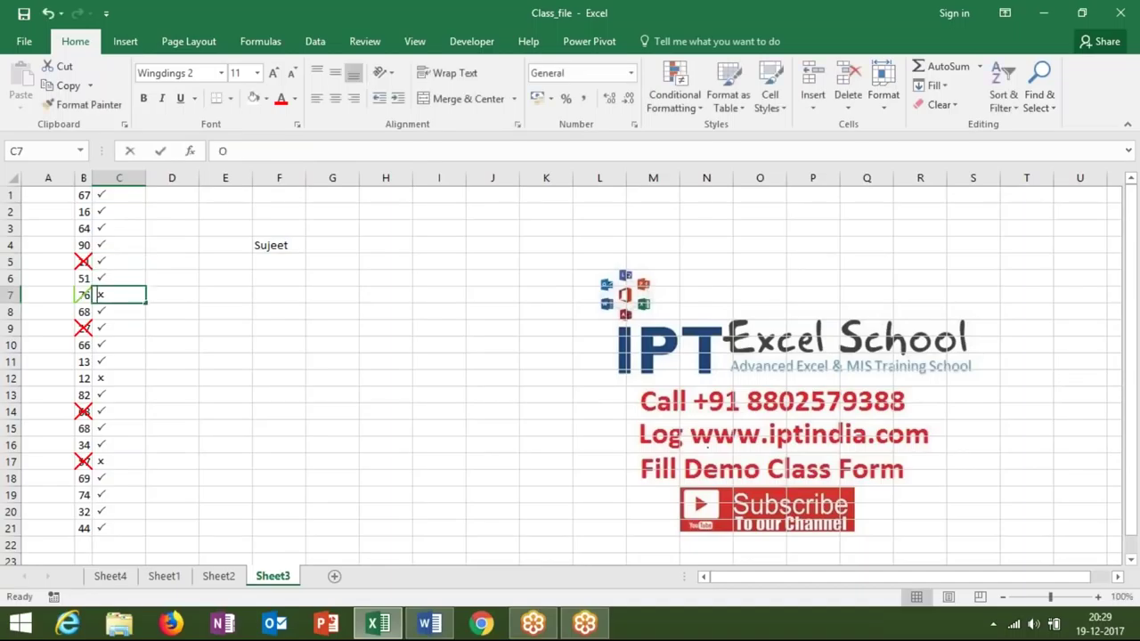
{"action": "key", "text": "Escape"}
{"action": "key", "text": "Down"}
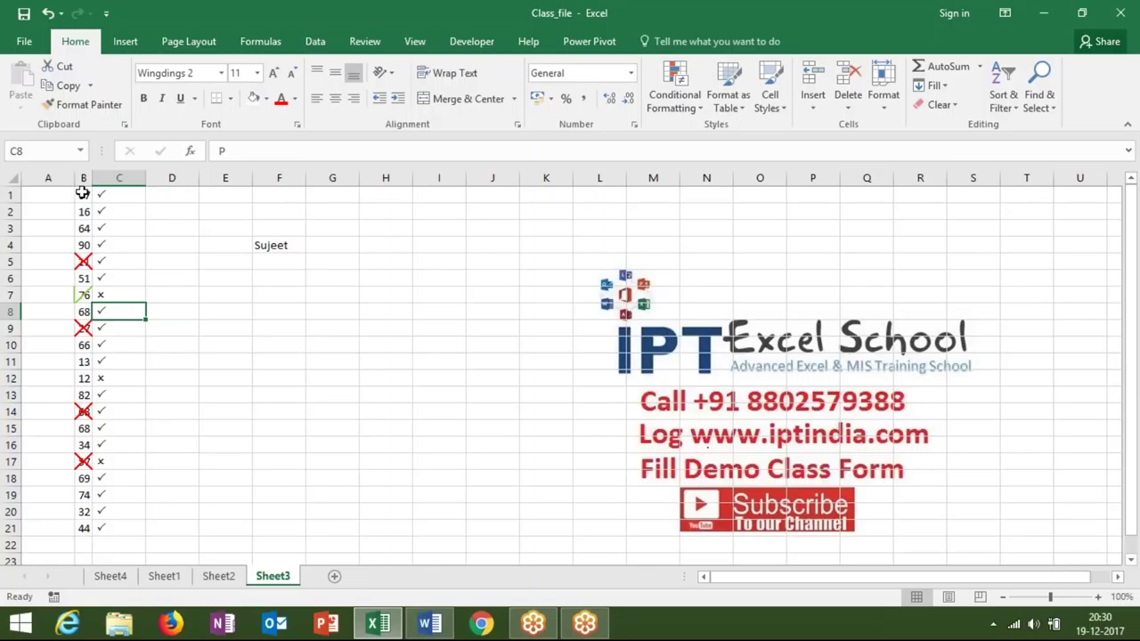
{"action": "left_click", "coordinate": [125, 42]}
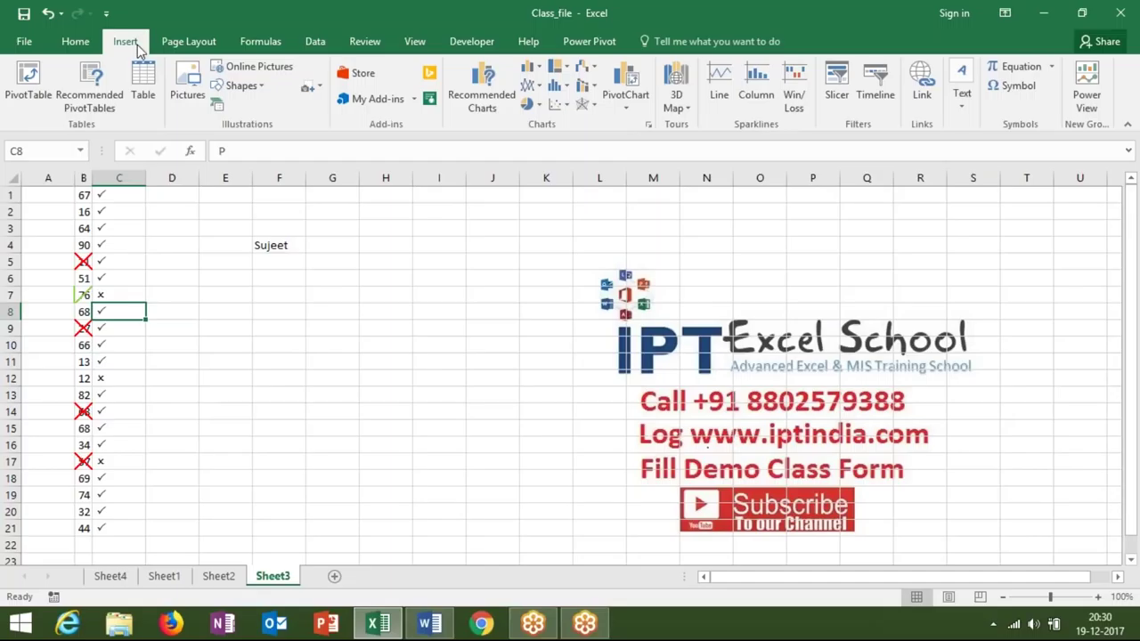
Step: Open the Symbol dialog for C8 and switch its font to Wingdings 2
{"action": "left_click", "coordinate": [1015, 87]}
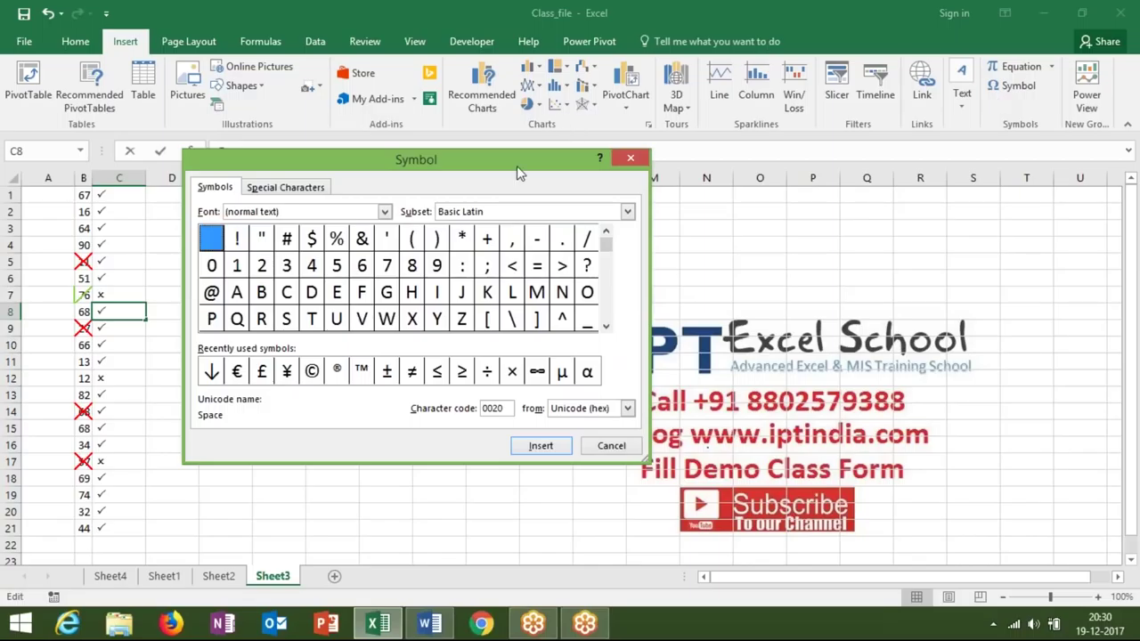
{"action": "left_click", "coordinate": [384, 212]}
{"action": "type", "text": "w"}
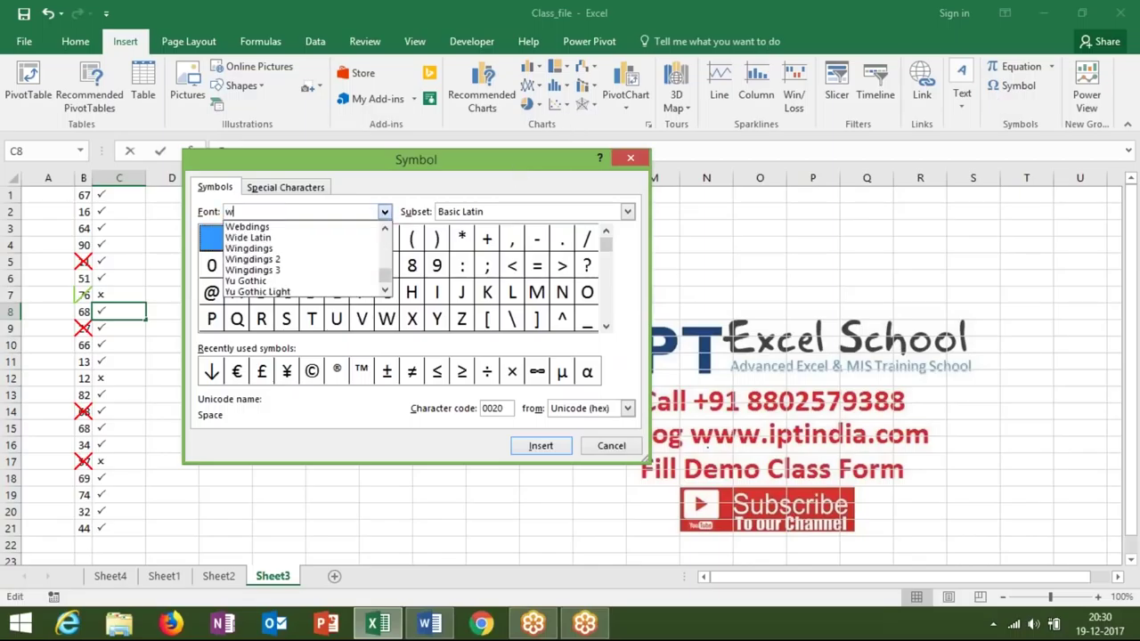
{"action": "left_click", "coordinate": [356, 260]}
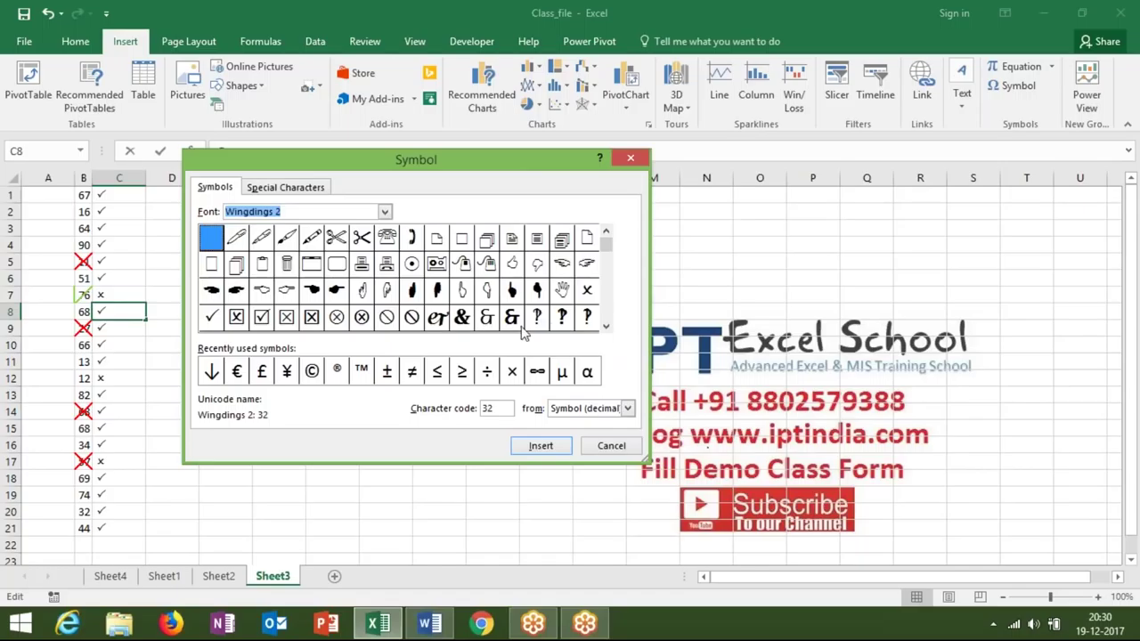
Step: Insert the Wingdings 2 hand and telephone symbols into C8
{"action": "left_click", "coordinate": [606, 327]}
{"action": "left_click", "coordinate": [605, 327]}
{"action": "left_click", "coordinate": [606, 326]}
{"action": "left_click", "coordinate": [605, 327]}
{"action": "left_click", "coordinate": [605, 327]}
{"action": "left_click", "coordinate": [606, 326]}
{"action": "left_click", "coordinate": [605, 327]}
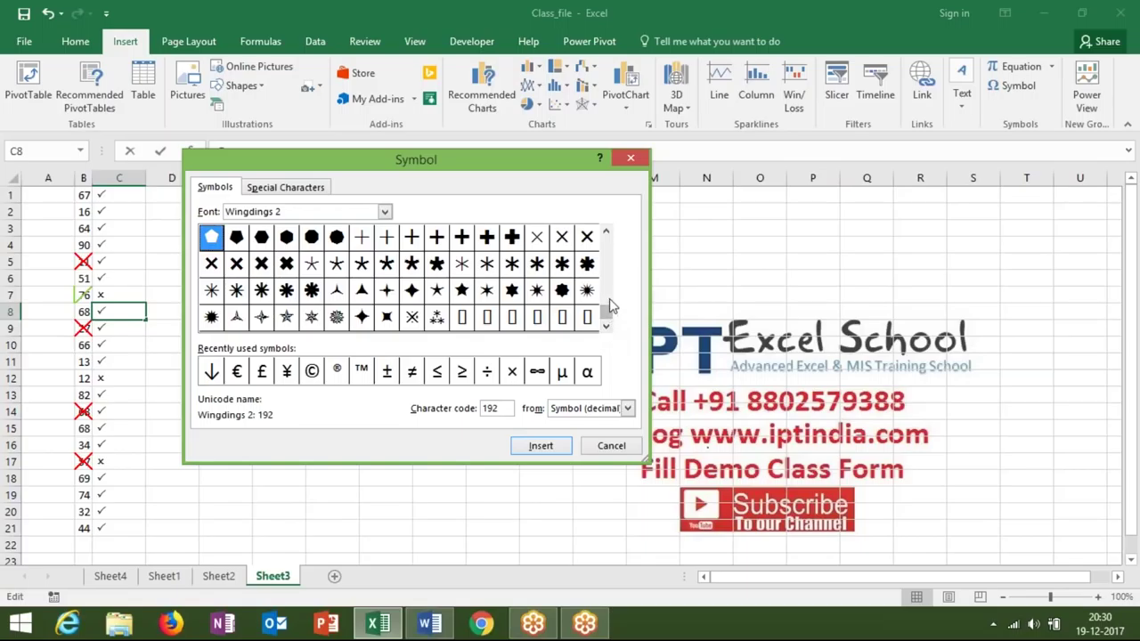
{"action": "left_click_drag", "start_coordinate": [609, 303], "coordinate": [608, 287]}
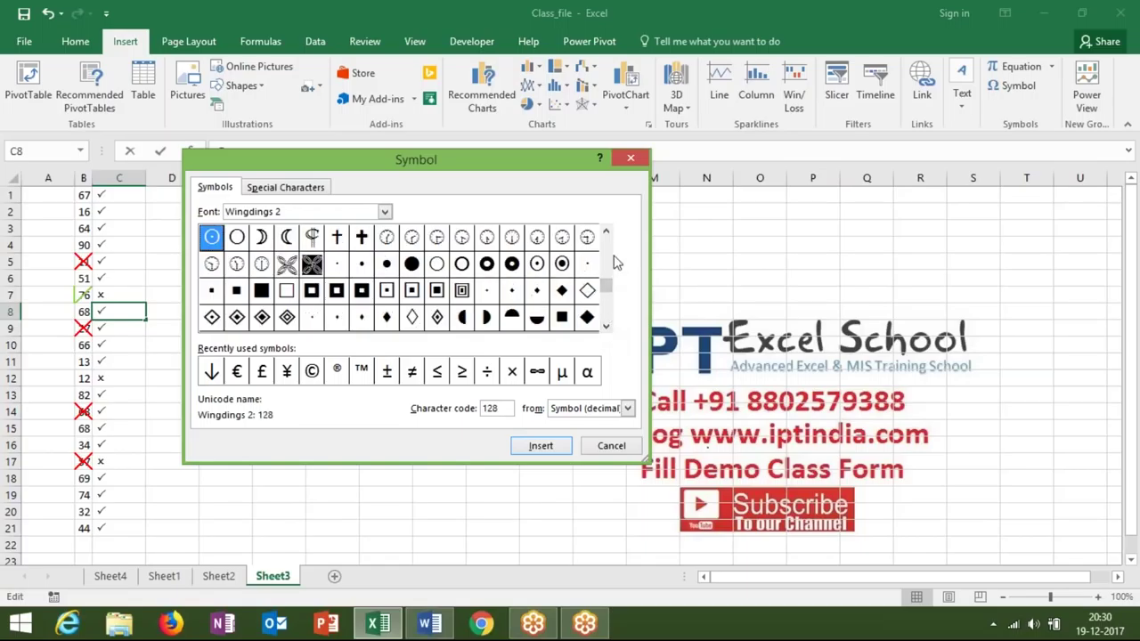
{"action": "left_click_drag", "start_coordinate": [607, 283], "coordinate": [606, 238]}
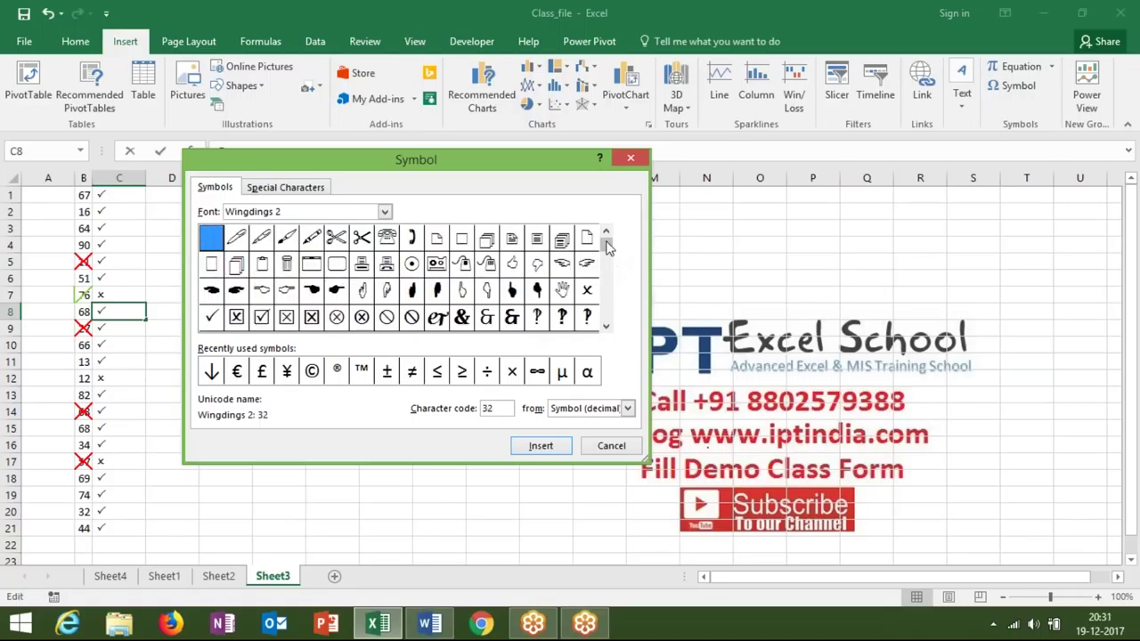
{"action": "double_click", "coordinate": [563, 292]}
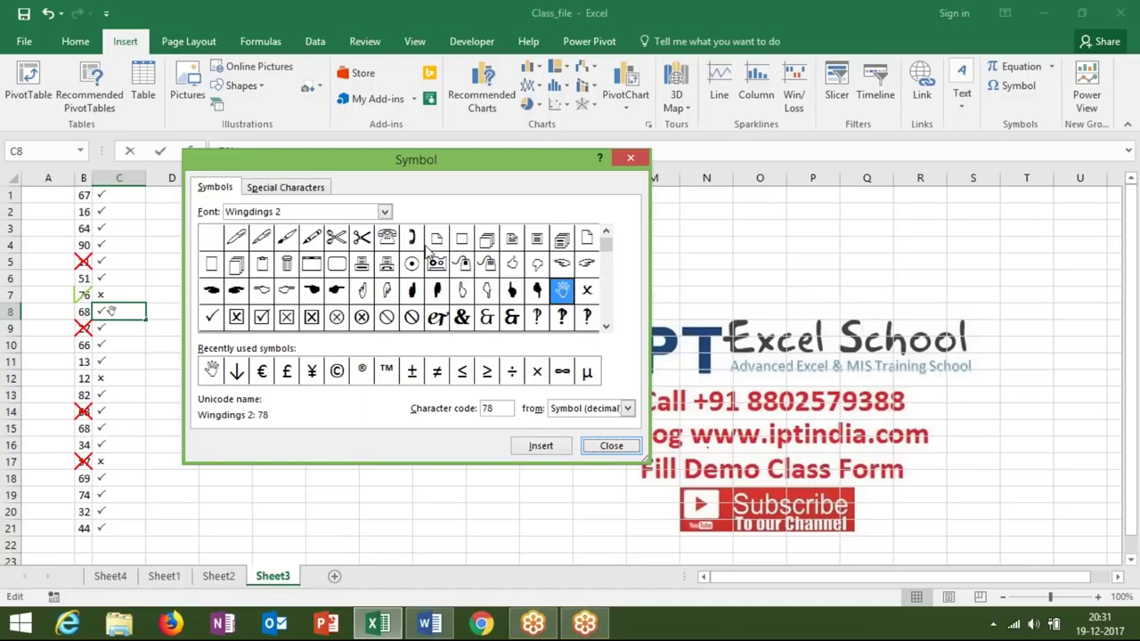
{"action": "left_click", "coordinate": [394, 236]}
{"action": "double_click", "coordinate": [394, 236]}
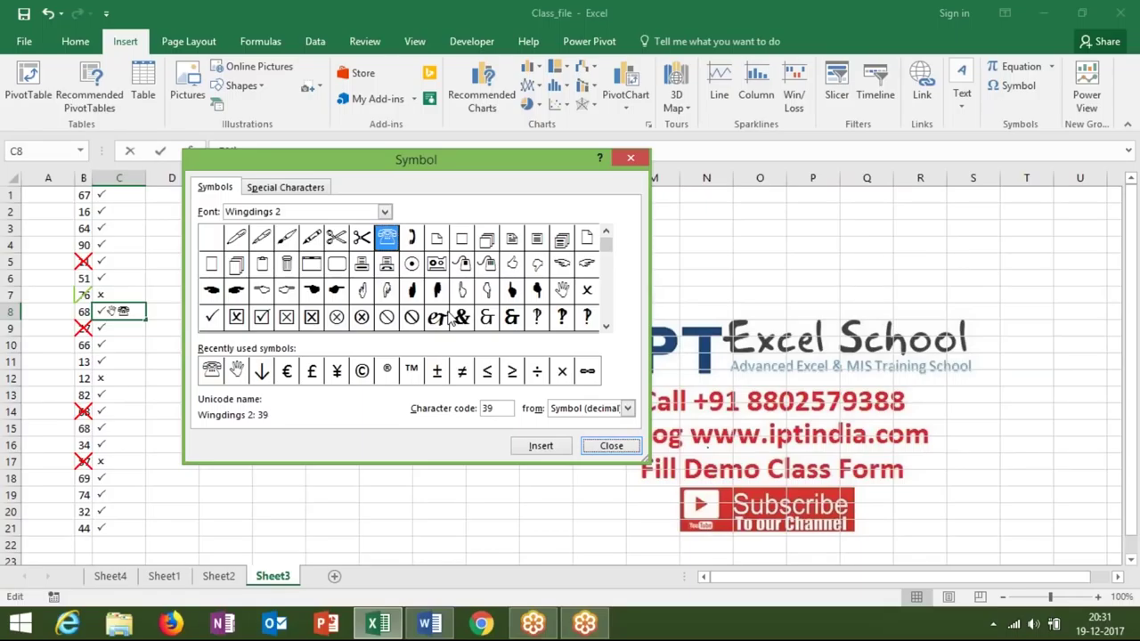
Step: Insert the Wingdings 2 scissors symbol into C8 and close the Symbol dialog
{"action": "left_click", "coordinate": [606, 330]}
{"action": "left_click", "coordinate": [605, 330]}
{"action": "left_click", "coordinate": [605, 330]}
{"action": "left_click", "coordinate": [605, 330]}
{"action": "left_click", "coordinate": [605, 330]}
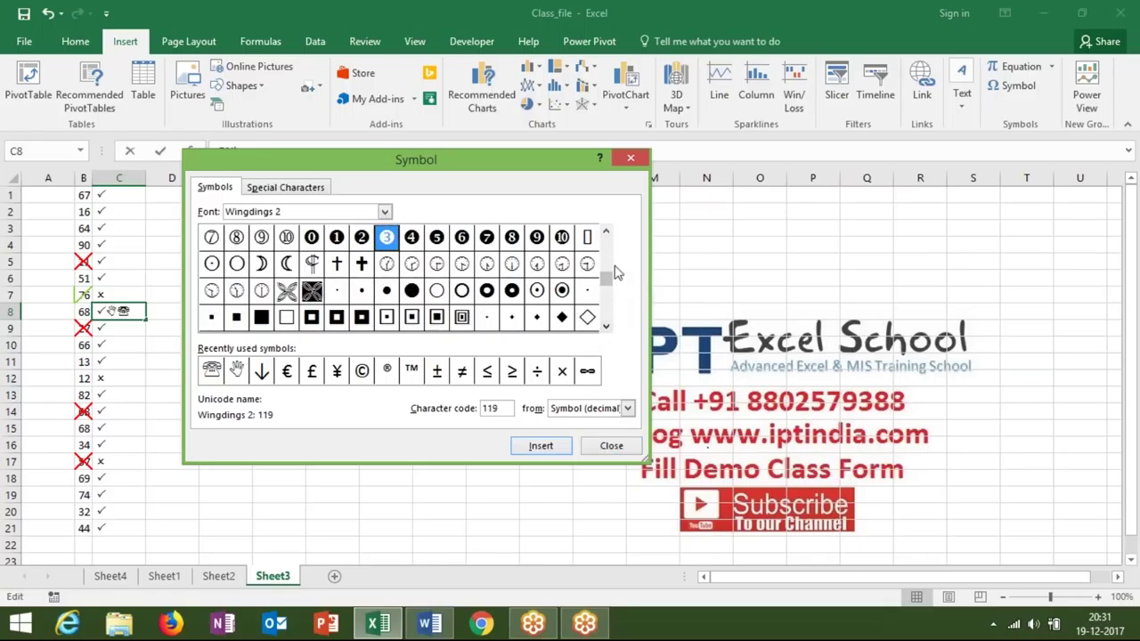
{"action": "left_click", "coordinate": [607, 328]}
{"action": "left_click", "coordinate": [605, 326]}
{"action": "left_click", "coordinate": [606, 327]}
{"action": "left_click", "coordinate": [606, 327]}
{"action": "left_click", "coordinate": [605, 327]}
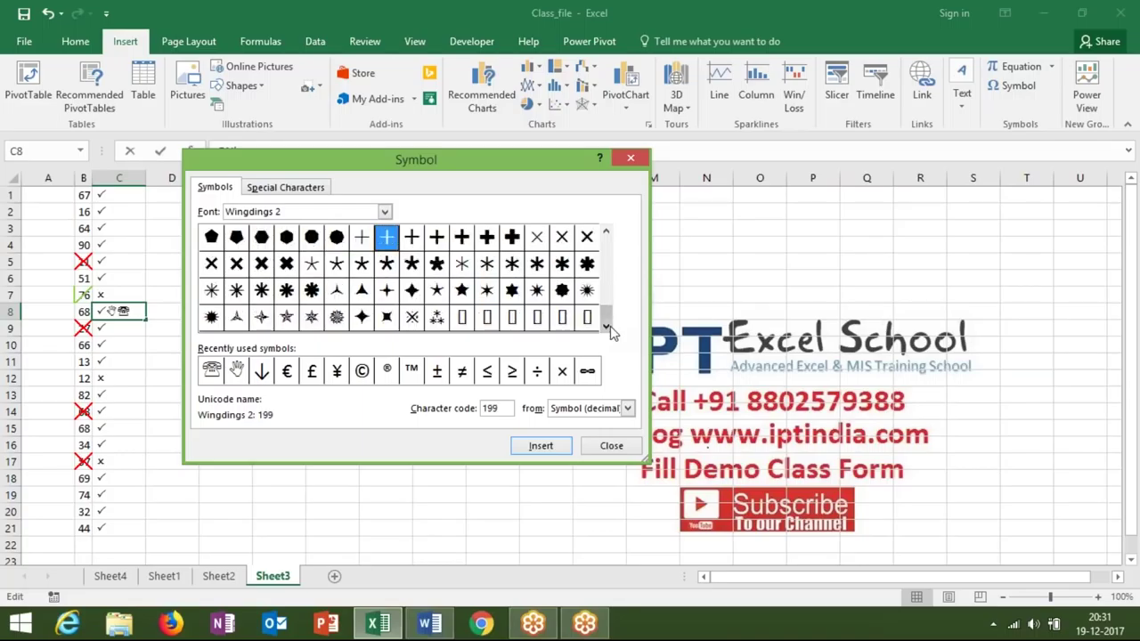
{"action": "left_click", "coordinate": [609, 259]}
{"action": "left_click", "coordinate": [609, 259]}
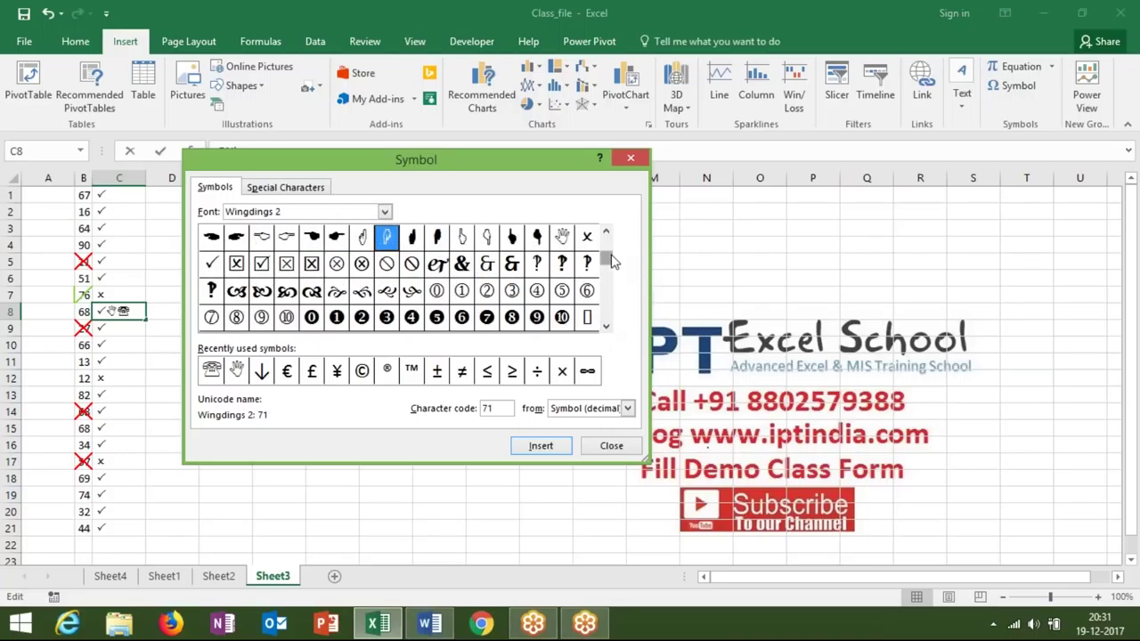
{"action": "left_click", "coordinate": [610, 231]}
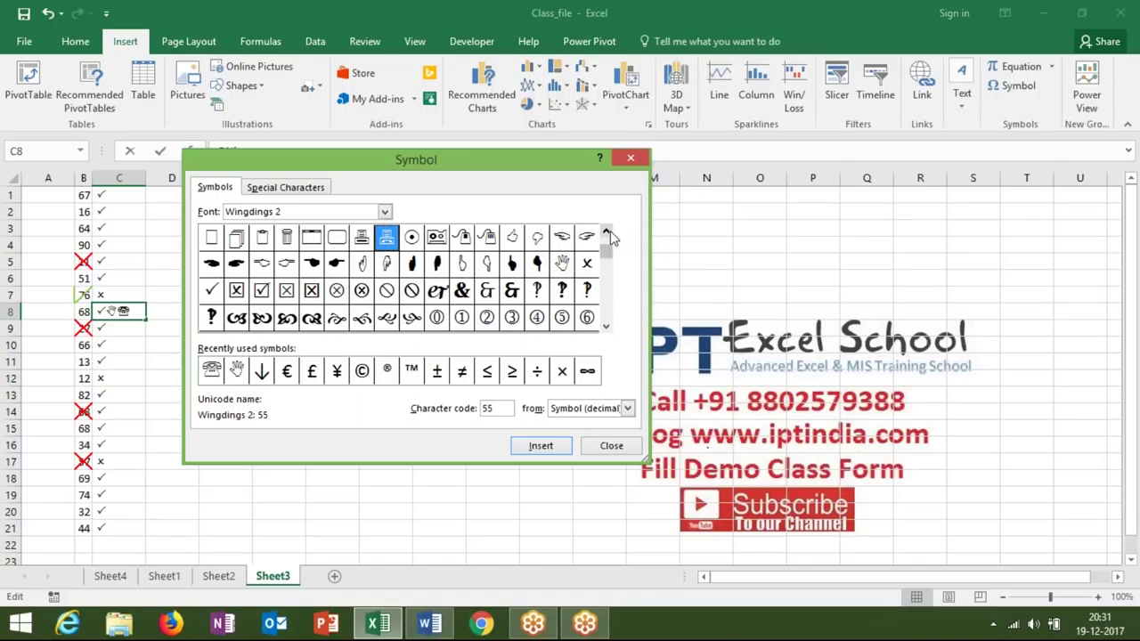
{"action": "left_click", "coordinate": [610, 231]}
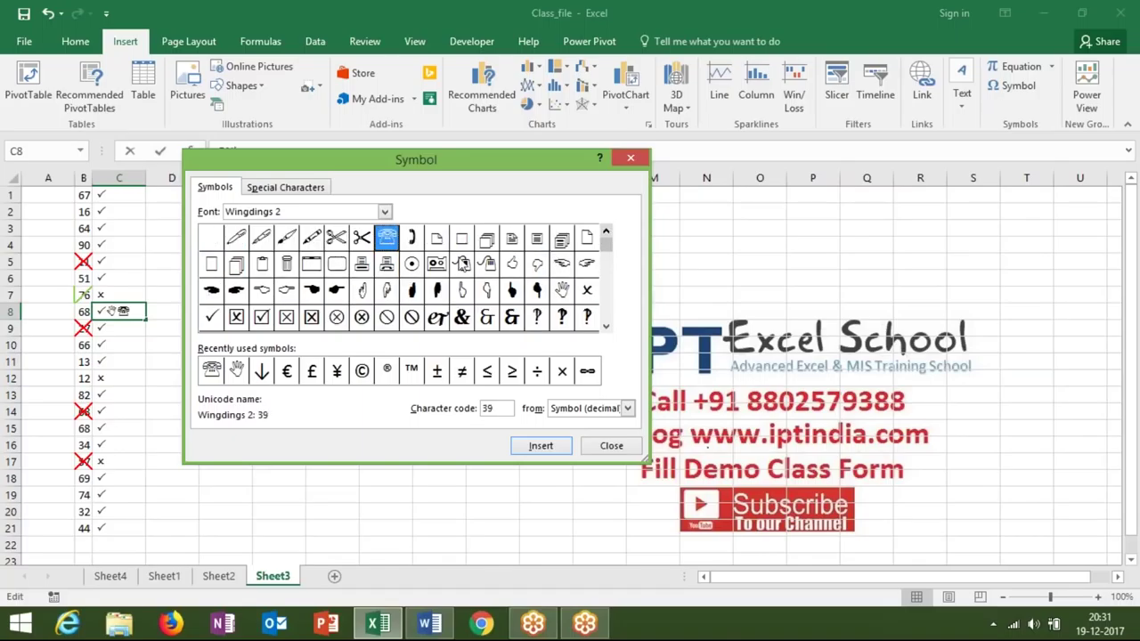
{"action": "left_click", "coordinate": [336, 242]}
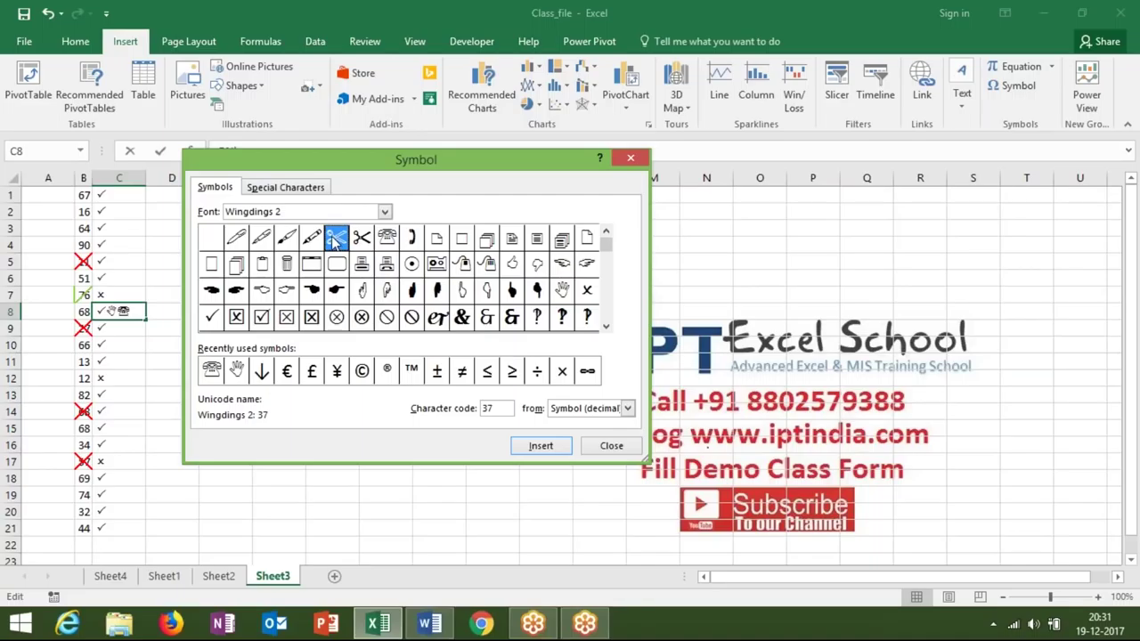
{"action": "double_click", "coordinate": [335, 239]}
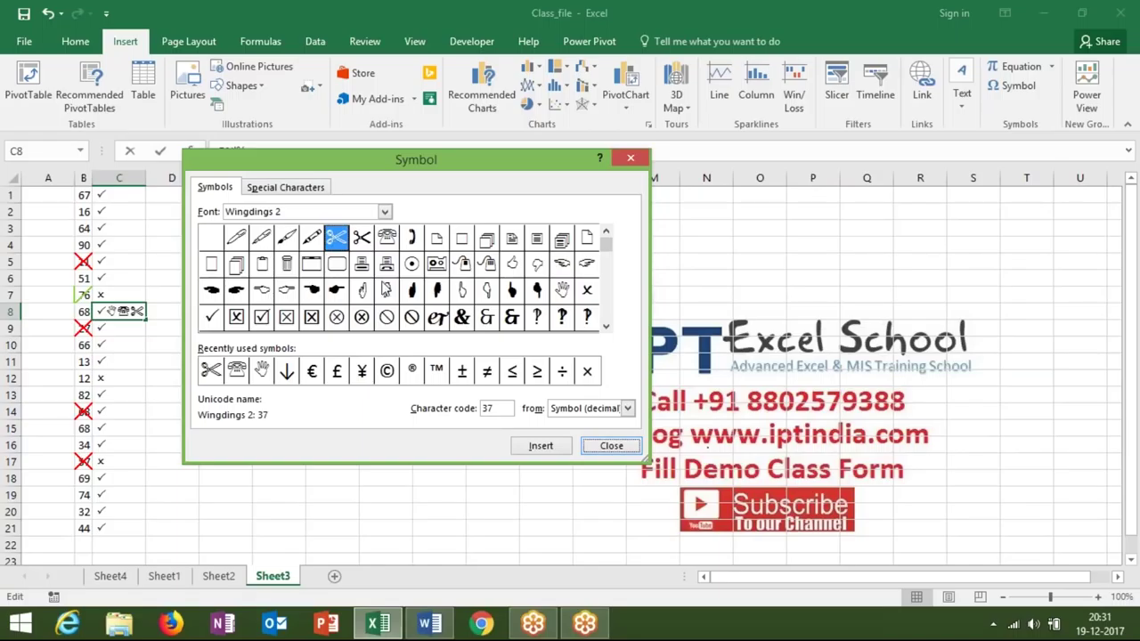
{"action": "left_click", "coordinate": [630, 158]}
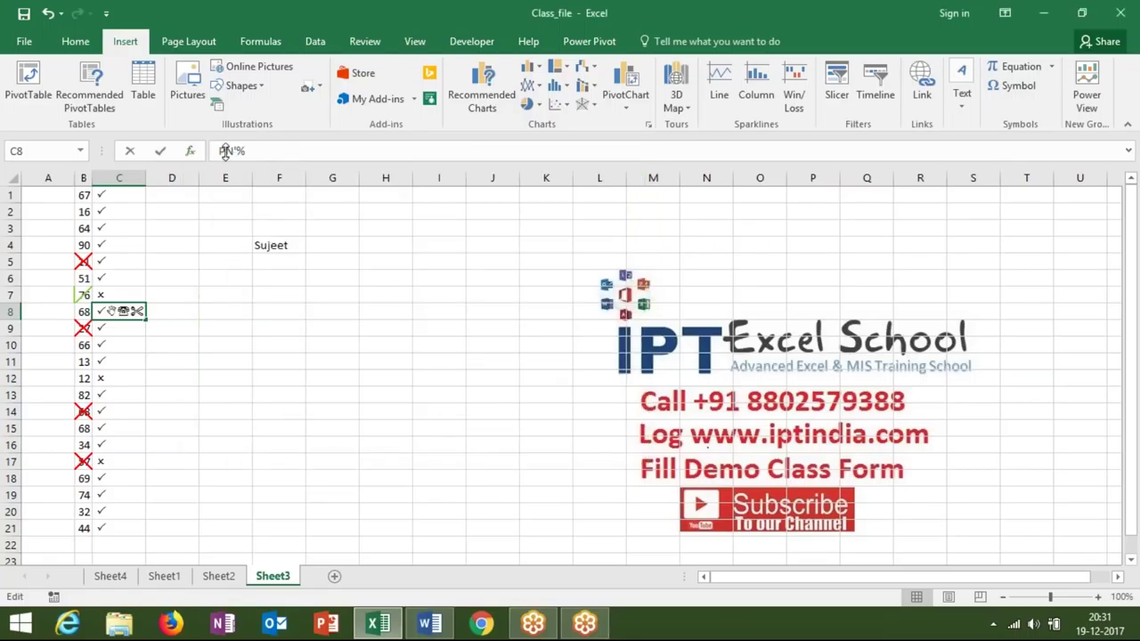
Step: Select the name in F4 and try Angle Counterclockwise, then Angle Clockwise orientation
{"action": "left_click", "coordinate": [192, 288]}
{"action": "left_click", "coordinate": [182, 330]}
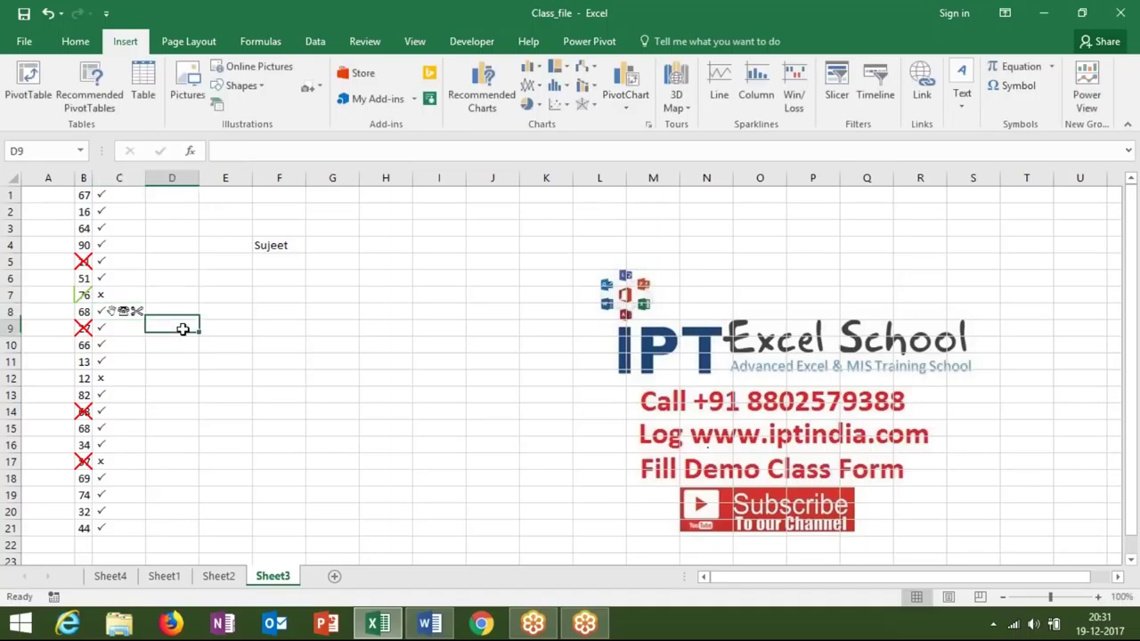
{"action": "left_click", "coordinate": [287, 244]}
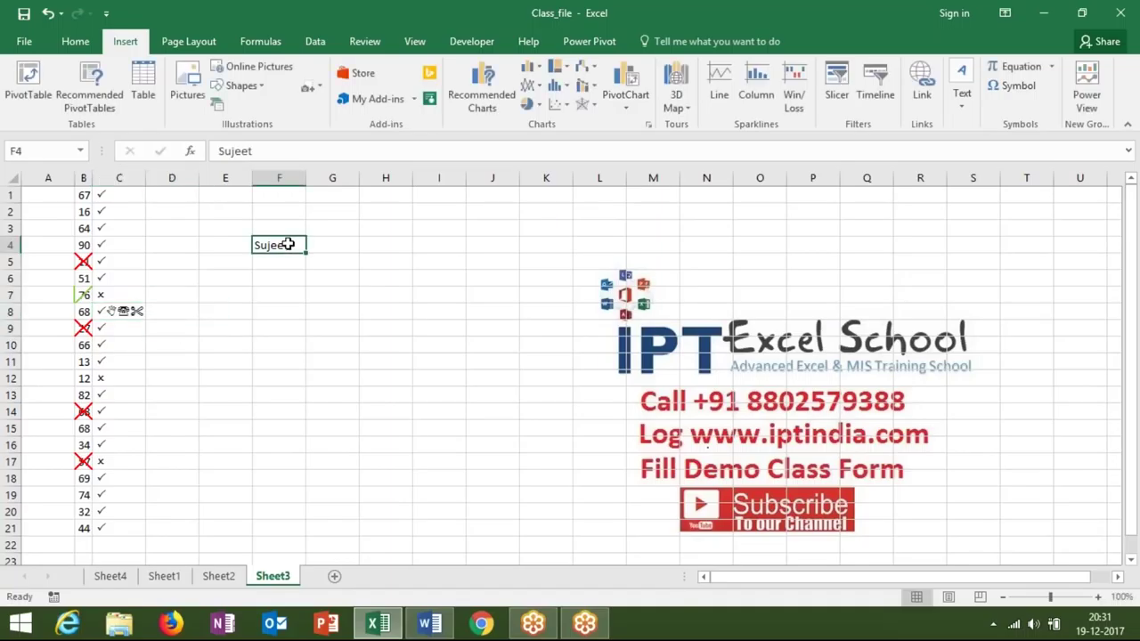
{"action": "left_click", "coordinate": [76, 42]}
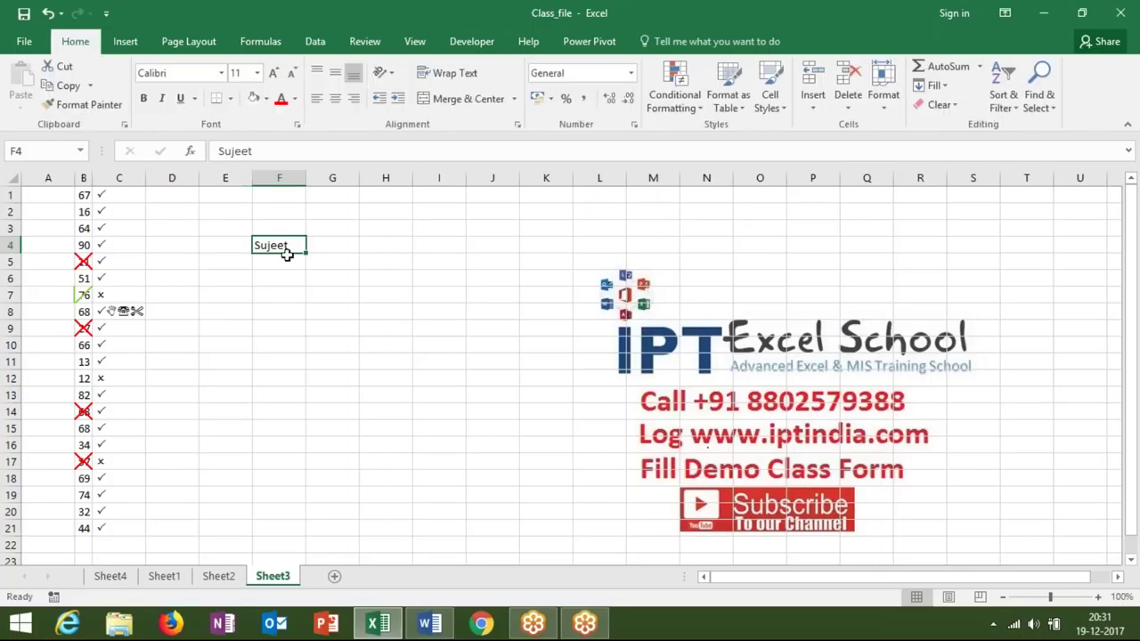
{"action": "left_click", "coordinate": [392, 73]}
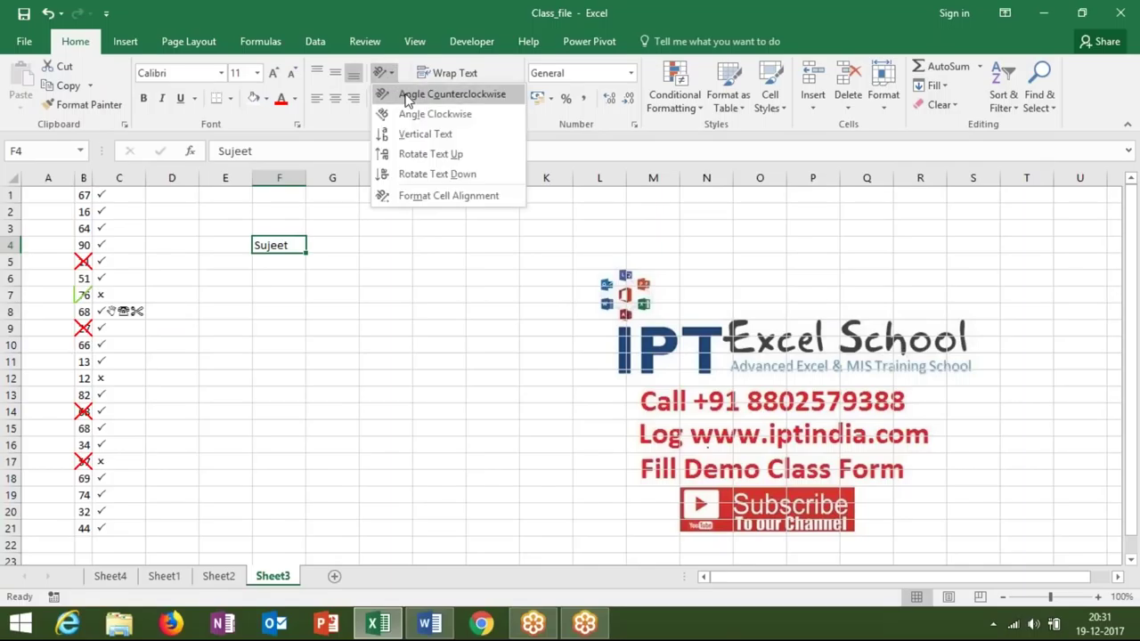
{"action": "left_click", "coordinate": [406, 95]}
{"action": "left_click", "coordinate": [385, 73]}
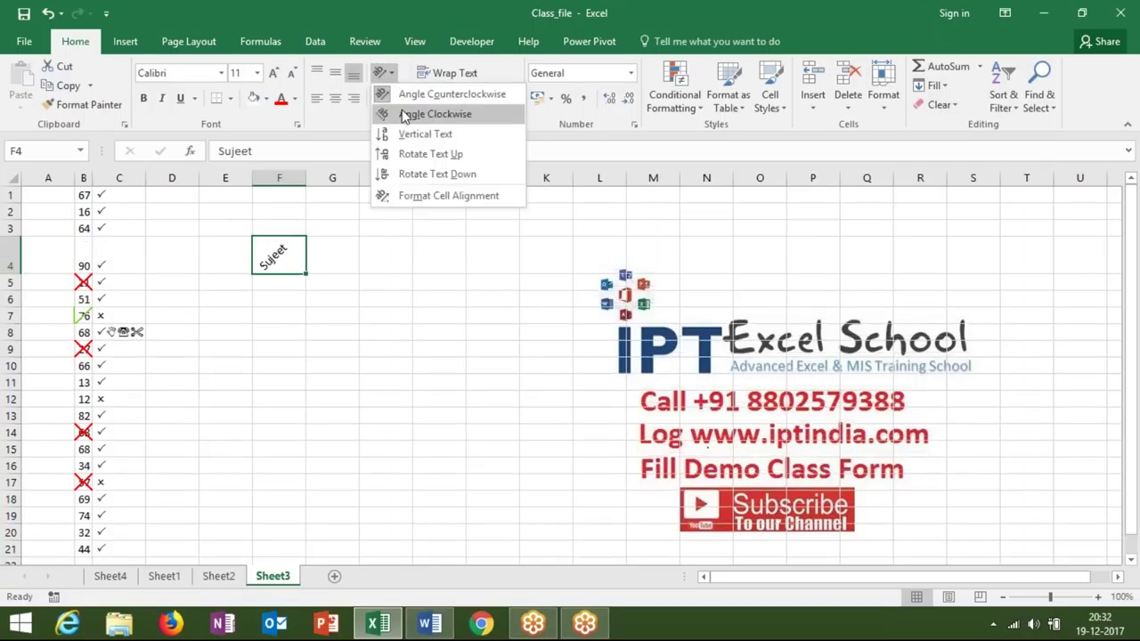
{"action": "left_click", "coordinate": [418, 114]}
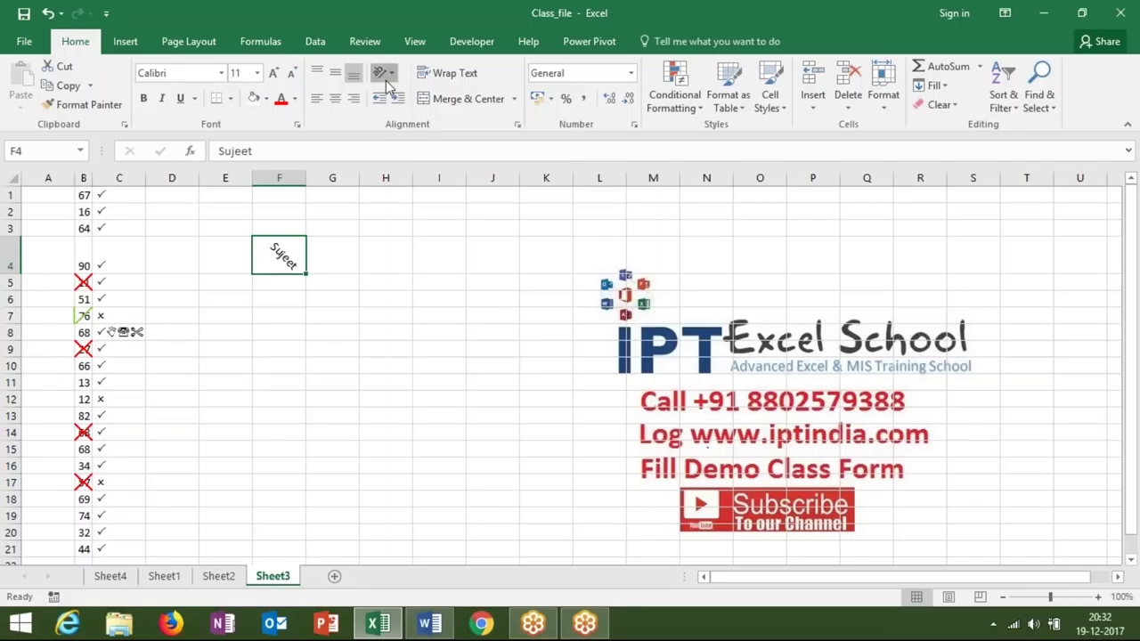
Step: Try Vertical Text and Rotate Text Up, leave F4 rotated down, and add a new sheet
{"action": "left_click", "coordinate": [385, 78]}
{"action": "left_click", "coordinate": [397, 133]}
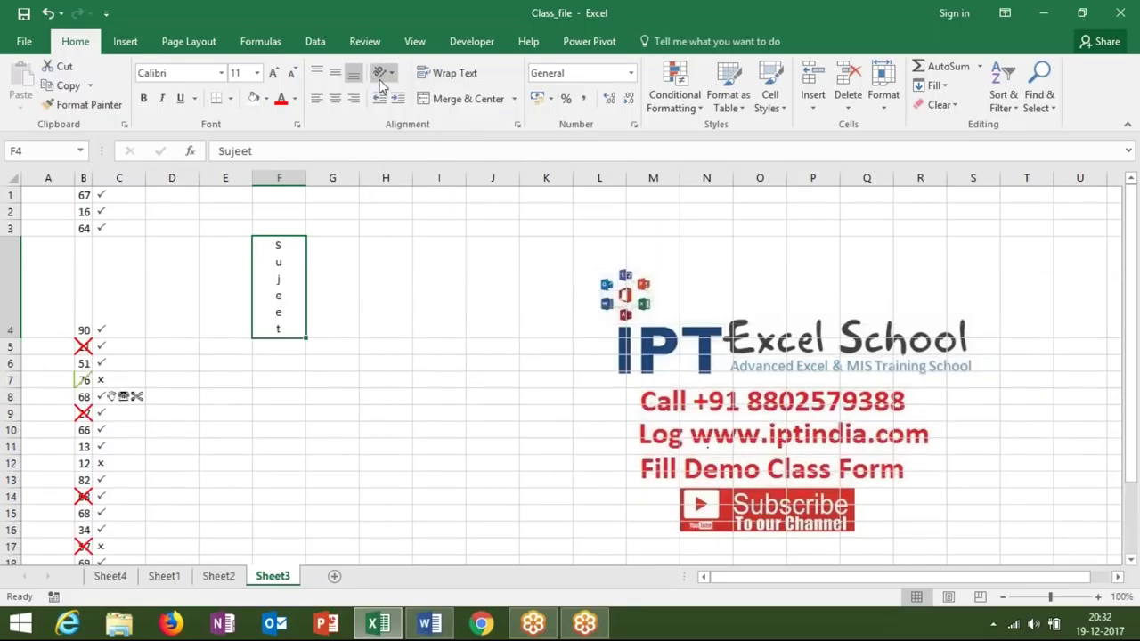
{"action": "left_click", "coordinate": [385, 73]}
{"action": "left_click", "coordinate": [419, 154]}
{"action": "left_click", "coordinate": [384, 73]}
{"action": "left_click", "coordinate": [419, 172]}
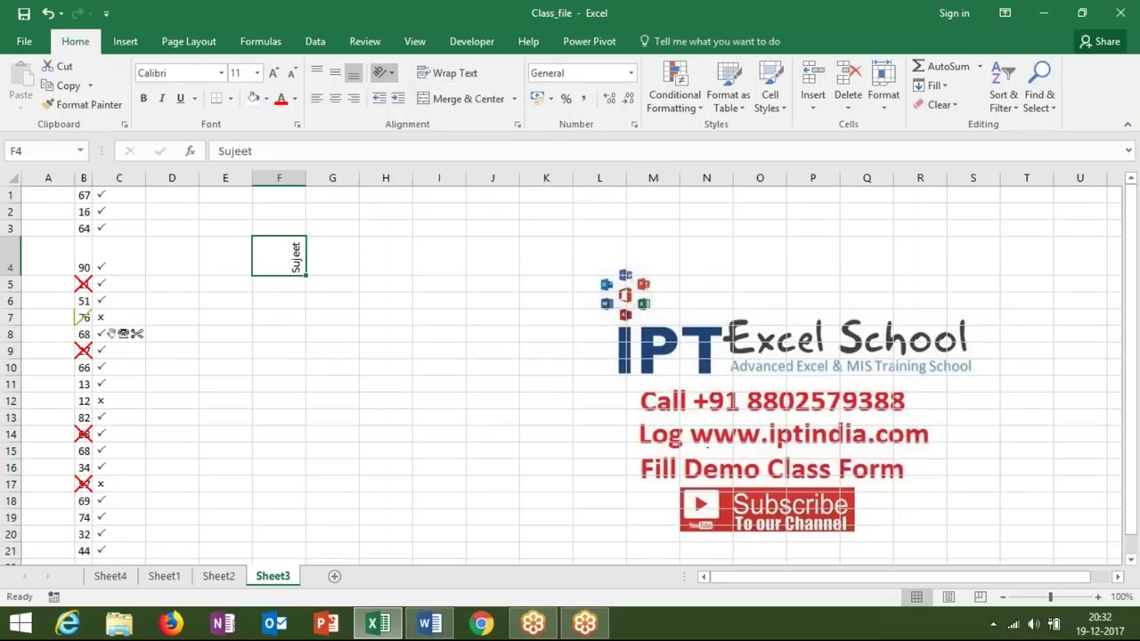
{"action": "left_click", "coordinate": [334, 576]}
{"action": "key", "text": "Down"}
{"action": "key", "text": "Down"}
{"action": "key", "text": "Down"}
{"action": "key", "text": "Down"}
{"action": "key", "text": "Down"}
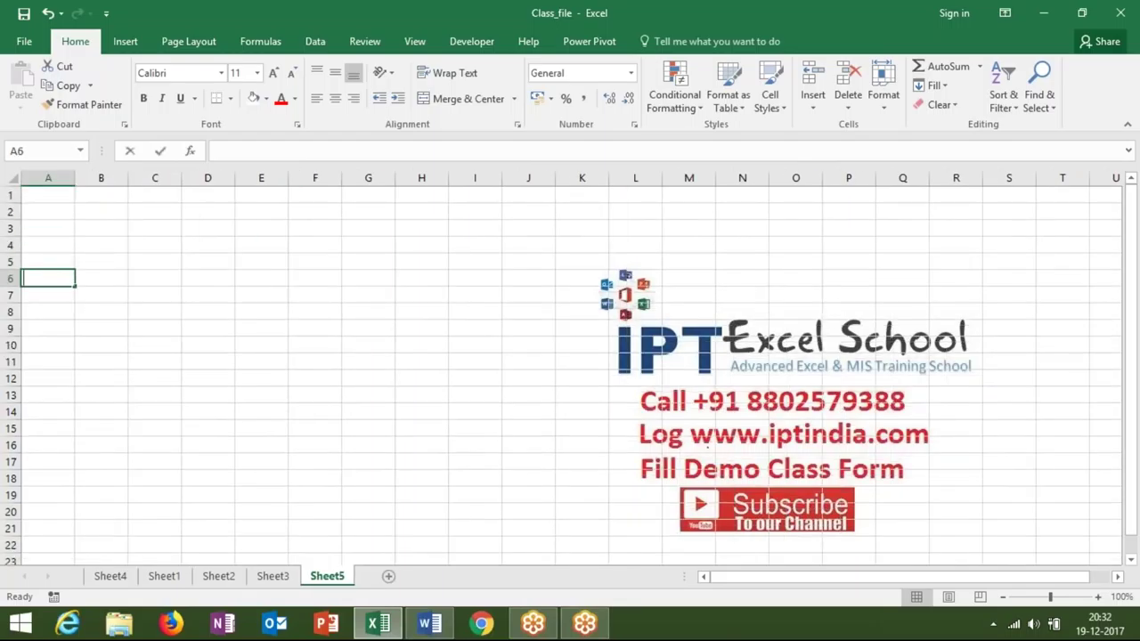
Step: Enter the headers E.Code, Name and Dep in A6:C6
{"action": "type", "text": "E.Code"}
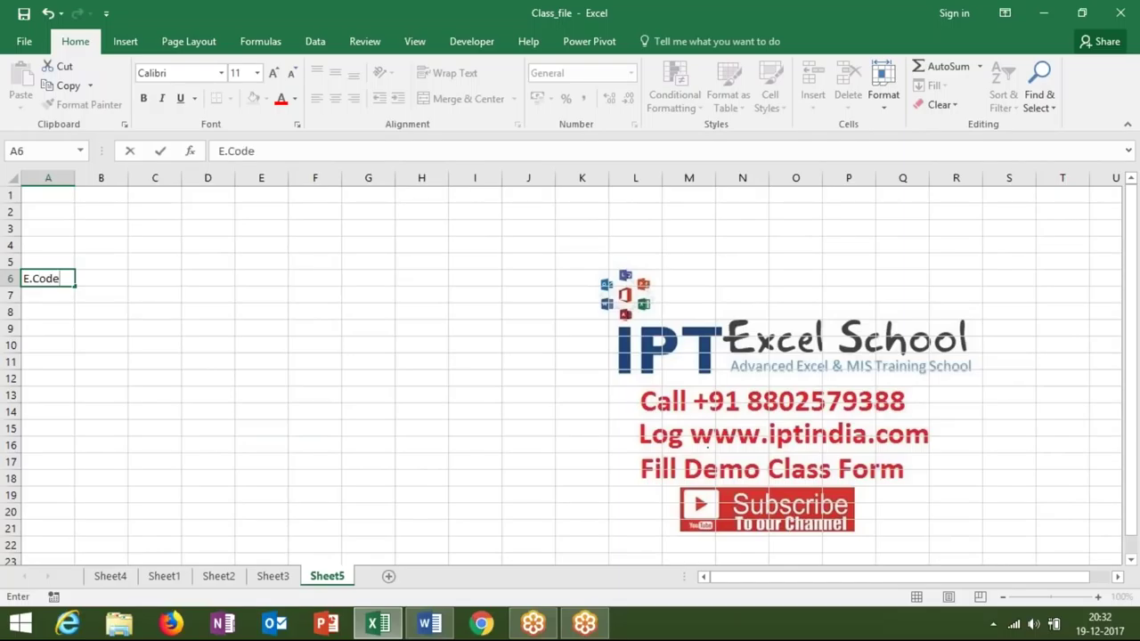
{"action": "key", "text": "Tab"}
{"action": "type", "text": "Name"}
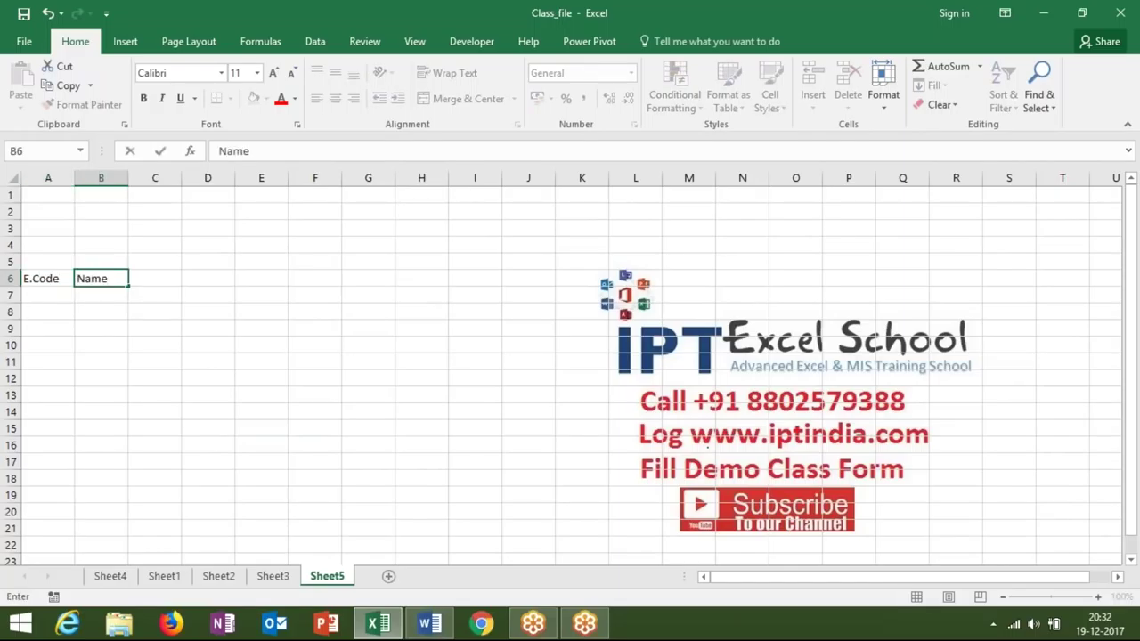
{"action": "key", "text": "Tab"}
{"action": "type", "text": "De"}
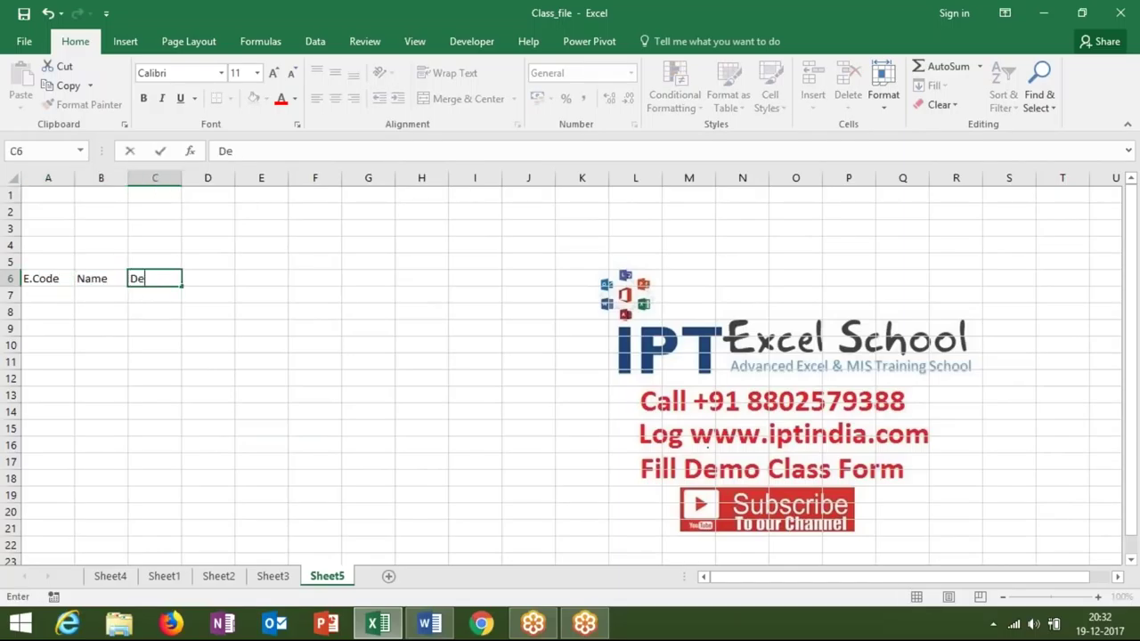
{"action": "type", "text": "p"}
{"action": "key", "text": "Tab"}
Step: Enter 1-12 in D6 and fill consecutive dates rightward along row 6
{"action": "type", "text": "1-01"}
{"action": "key", "text": "Return"}
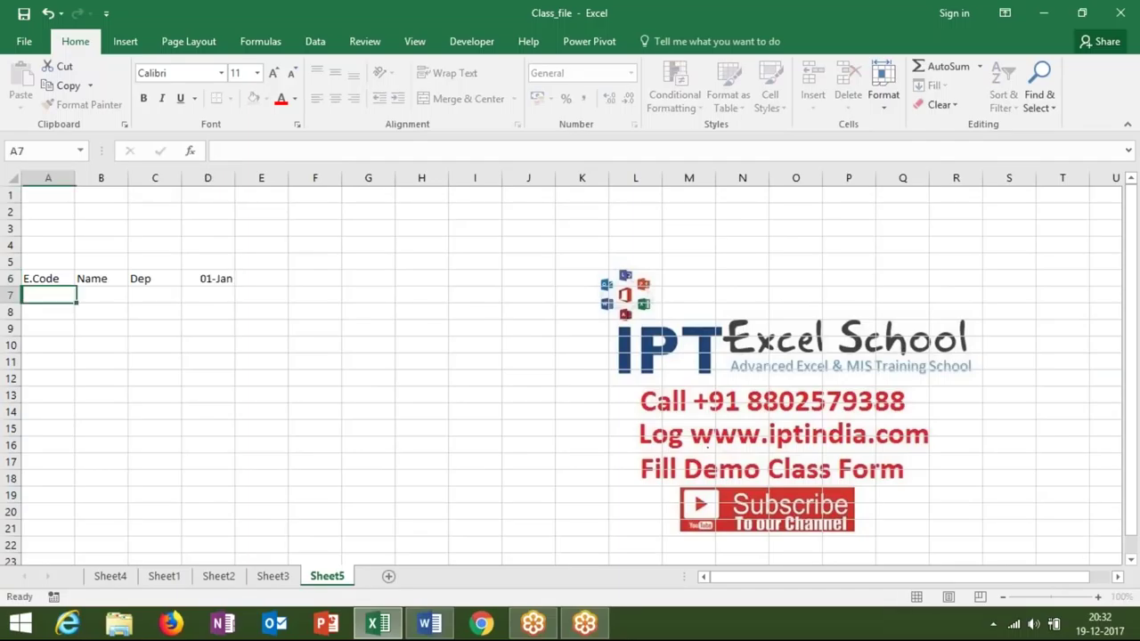
{"action": "key", "text": "Up"}
{"action": "key", "text": "Right"}
{"action": "key", "text": "Right"}
{"action": "key", "text": "Right"}
{"action": "type", "text": "1-12"}
{"action": "key", "text": "Return"}
{"action": "key", "text": "Up"}
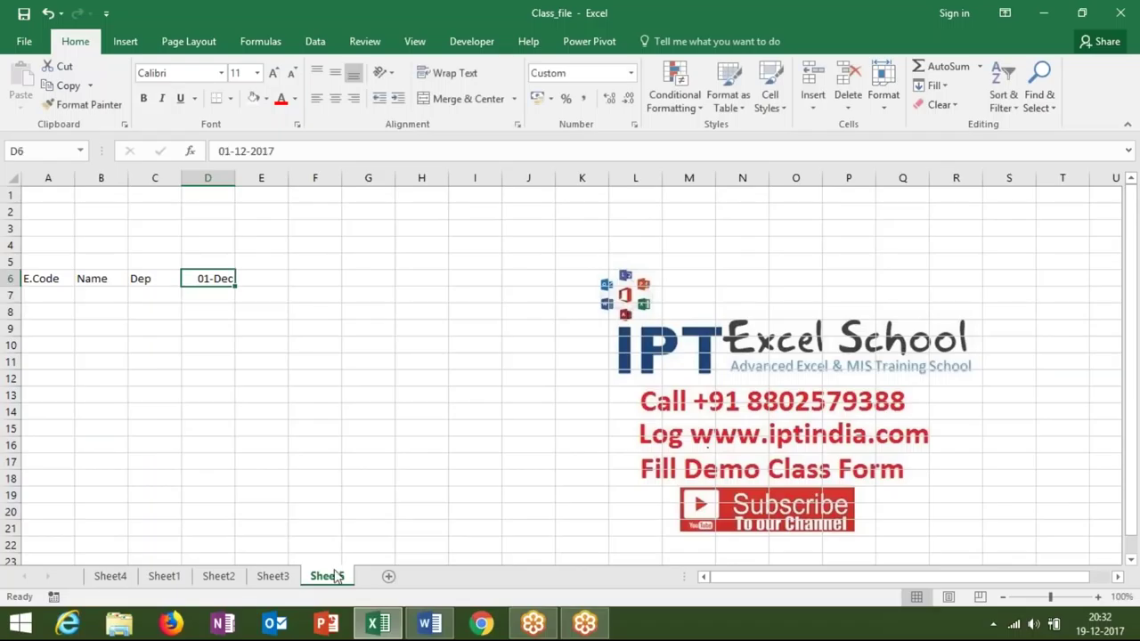
{"action": "left_click_drag", "start_coordinate": [237, 284], "coordinate": [1035, 281]}
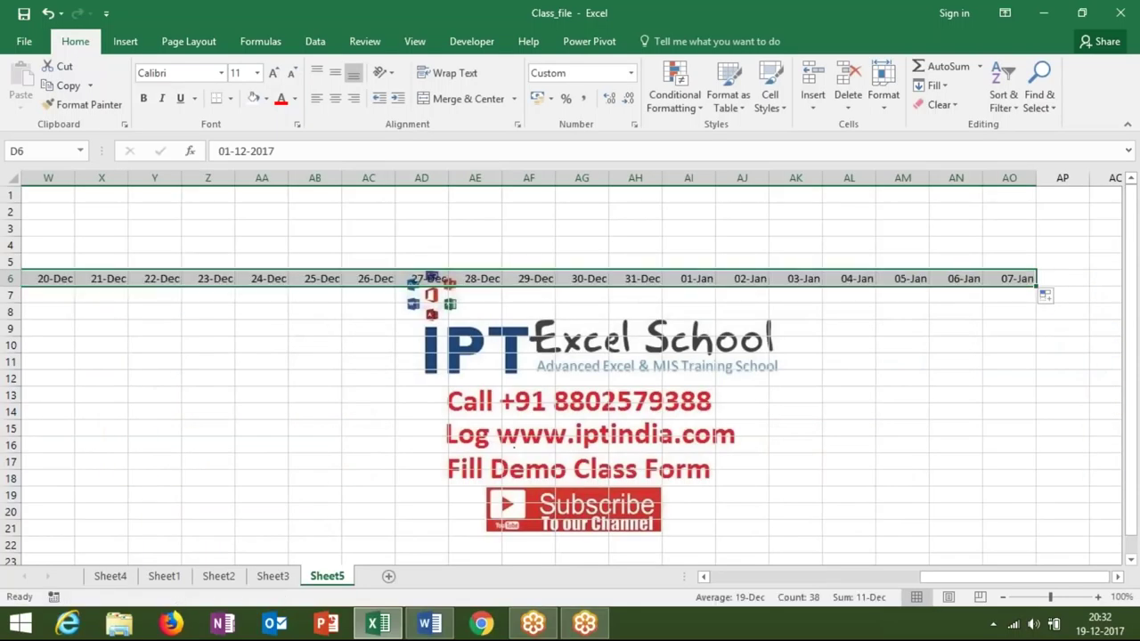
Step: Delete the overflow January dates so row 6 ends at 31-Dec
{"action": "left_click", "coordinate": [1015, 279]}
{"action": "key", "text": "Left"}
{"action": "key", "text": "Left"}
{"action": "key", "text": "Left"}
{"action": "key", "text": "Left"}
{"action": "key", "text": "Left"}
{"action": "key", "text": "Left"}
{"action": "key", "text": "Right"}
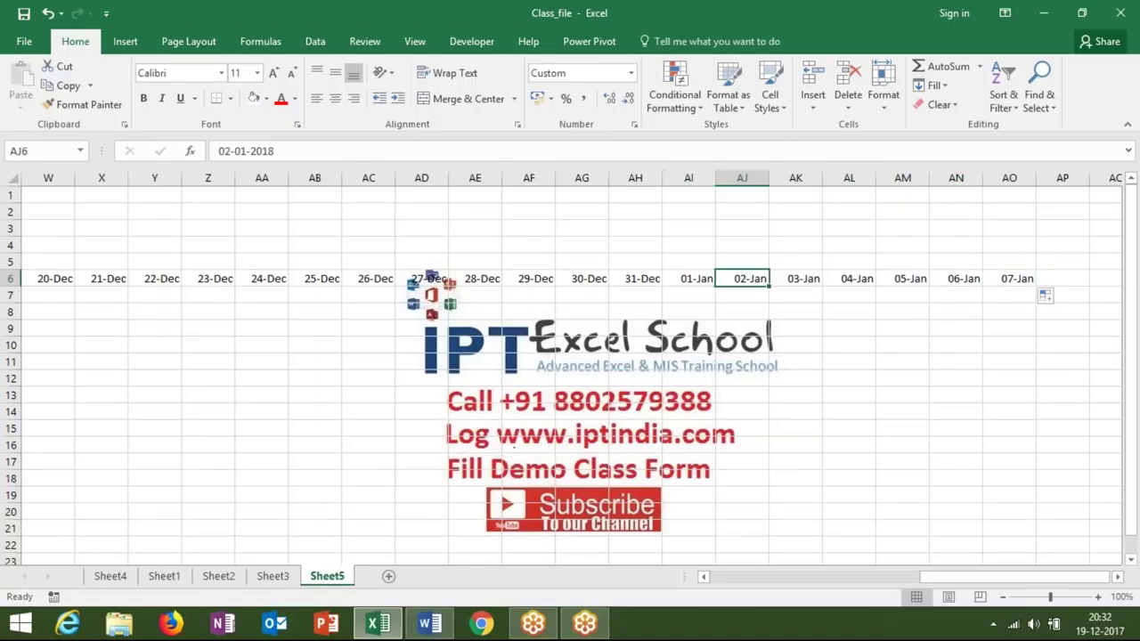
{"action": "key", "text": "shift+Right"}
{"action": "key", "text": "shift+Right"}
{"action": "key", "text": "shift+Right"}
{"action": "key", "text": "shift+Right"}
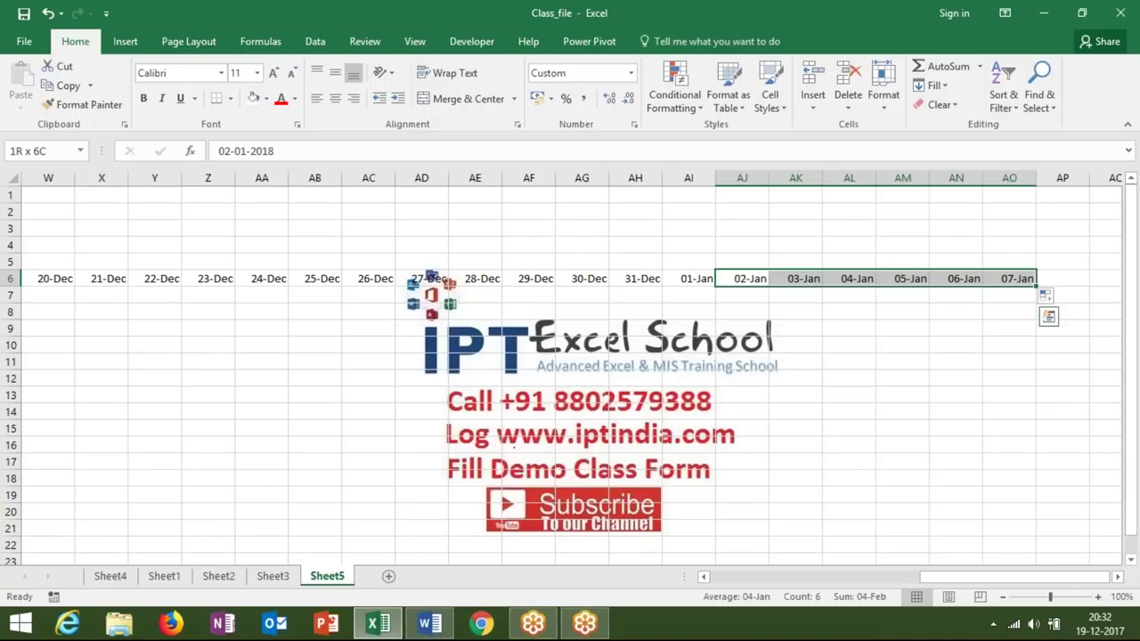
{"action": "key", "text": "Delete"}
{"action": "key", "text": "Left"}
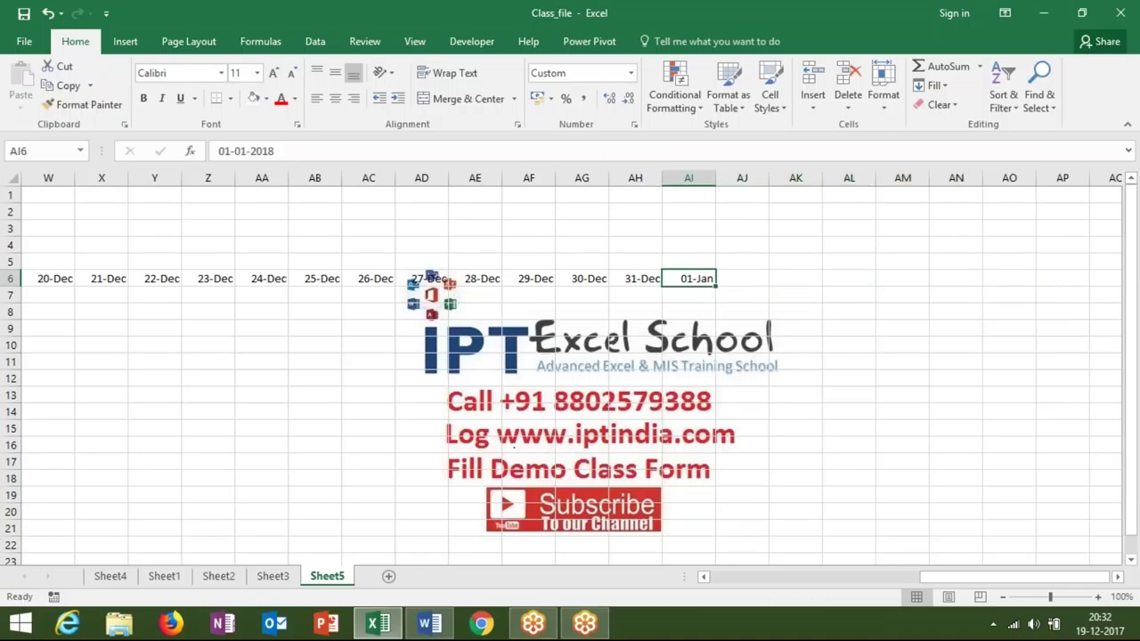
{"action": "key", "text": "Delete"}
{"action": "key", "text": "Left"}
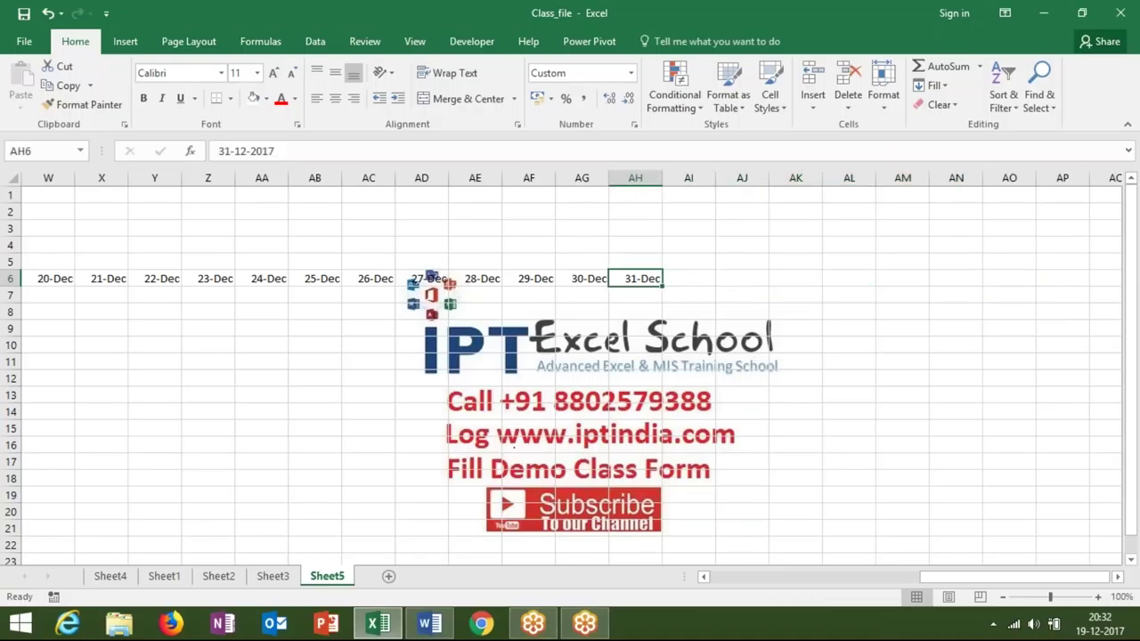
Step: Format the December dates D6:AH6 as dd-mmm-yy with Ctrl+Shift+3
{"action": "key", "text": "Home"}
{"action": "key", "text": "Right"}
{"action": "key", "text": "Right"}
{"action": "key", "text": "Right"}
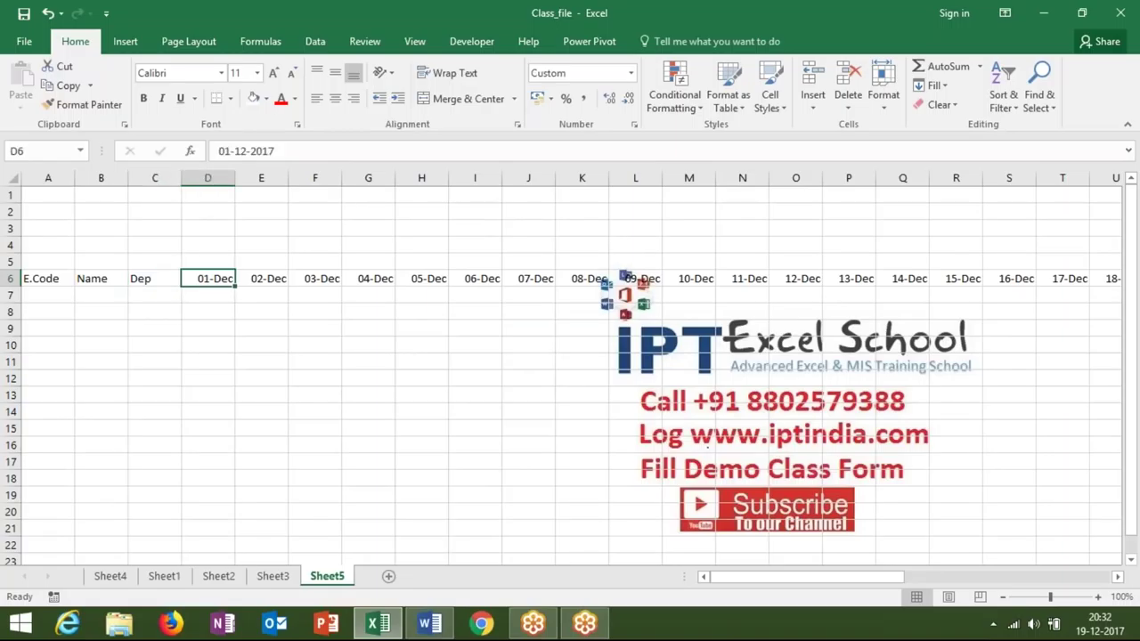
{"action": "key", "text": "ctrl+shift+Right"}
{"action": "key", "text": "ctrl+shift+3"}
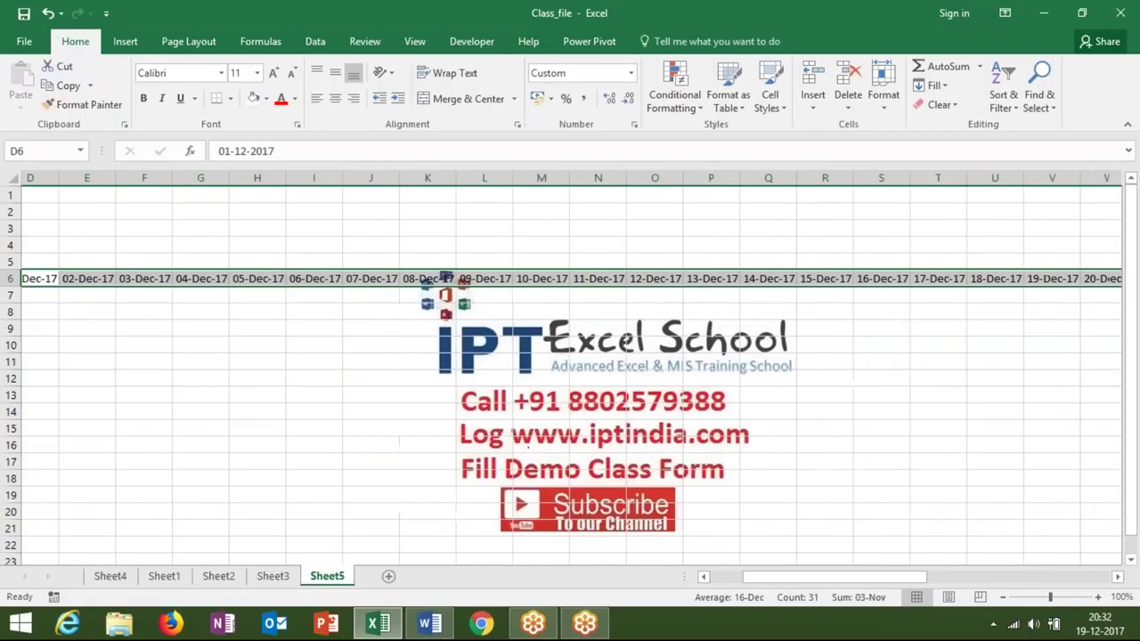
{"action": "key", "text": "Home"}
{"action": "key", "text": "Down"}
{"action": "key", "text": "Up"}
Step: Enter employee codes 1 through 9 down column A from A7
{"action": "type", "text": "1"}
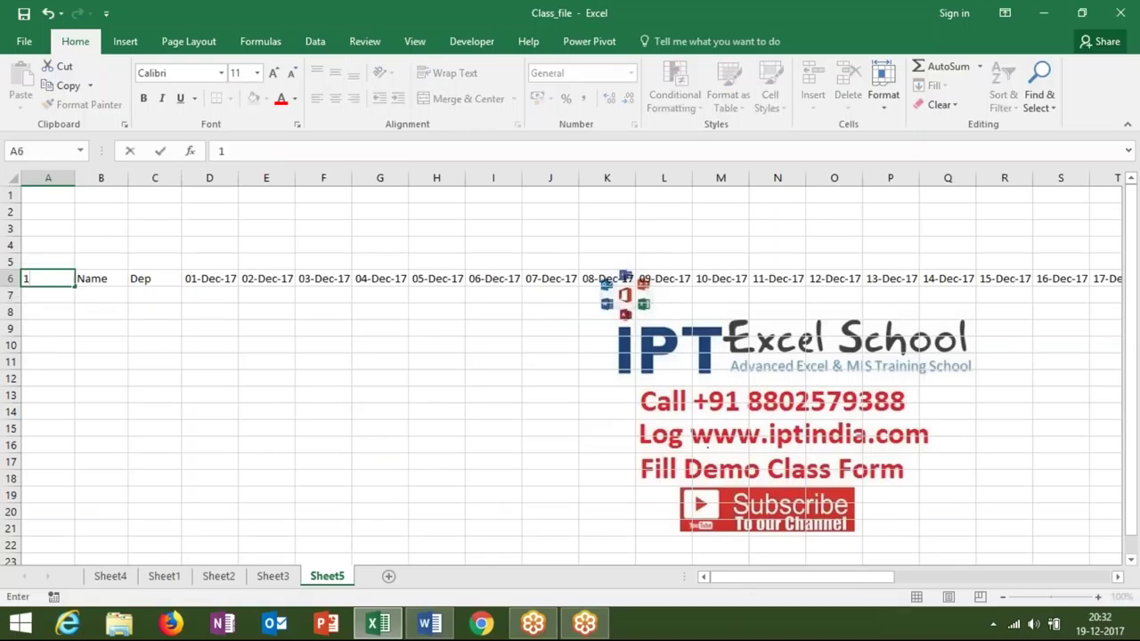
{"action": "key", "text": "Escape"}
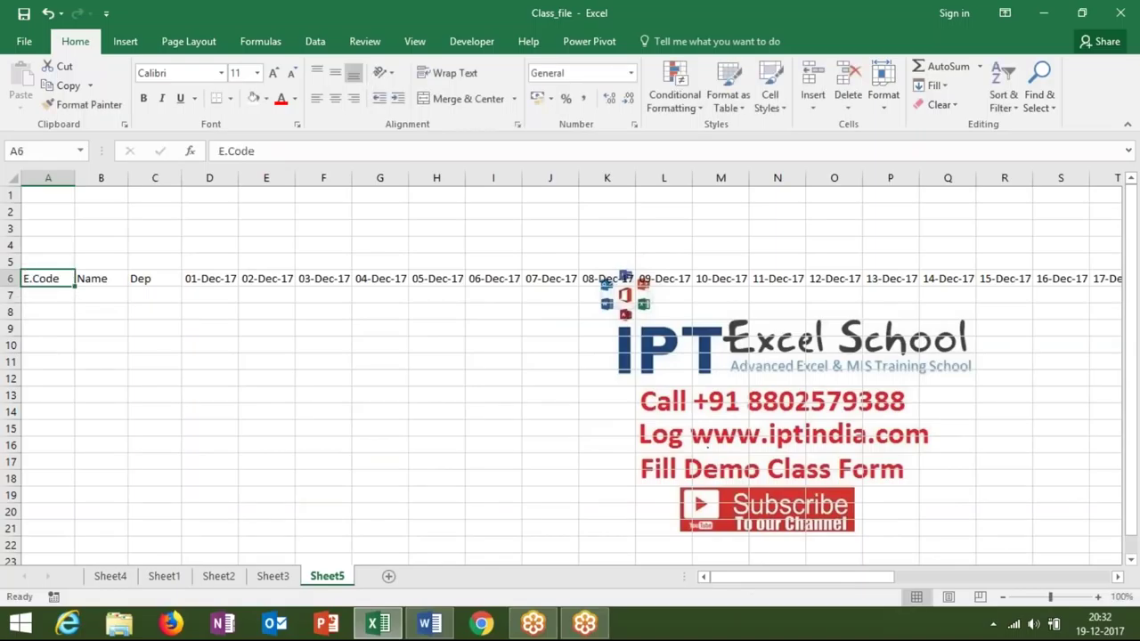
{"action": "key", "text": "Down"}
{"action": "type", "text": "1"}
{"action": "key", "text": "Return"}
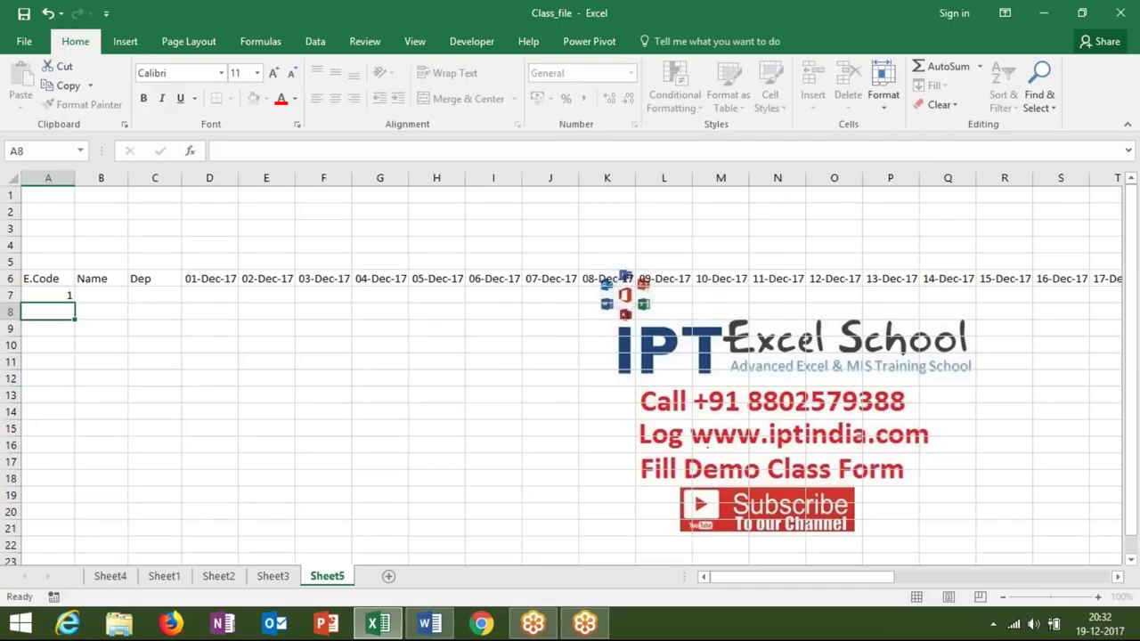
{"action": "type", "text": "2"}
{"action": "key", "text": "Return"}
{"action": "type", "text": "3"}
{"action": "key", "text": "Return"}
{"action": "type", "text": "4"}
{"action": "key", "text": "Return"}
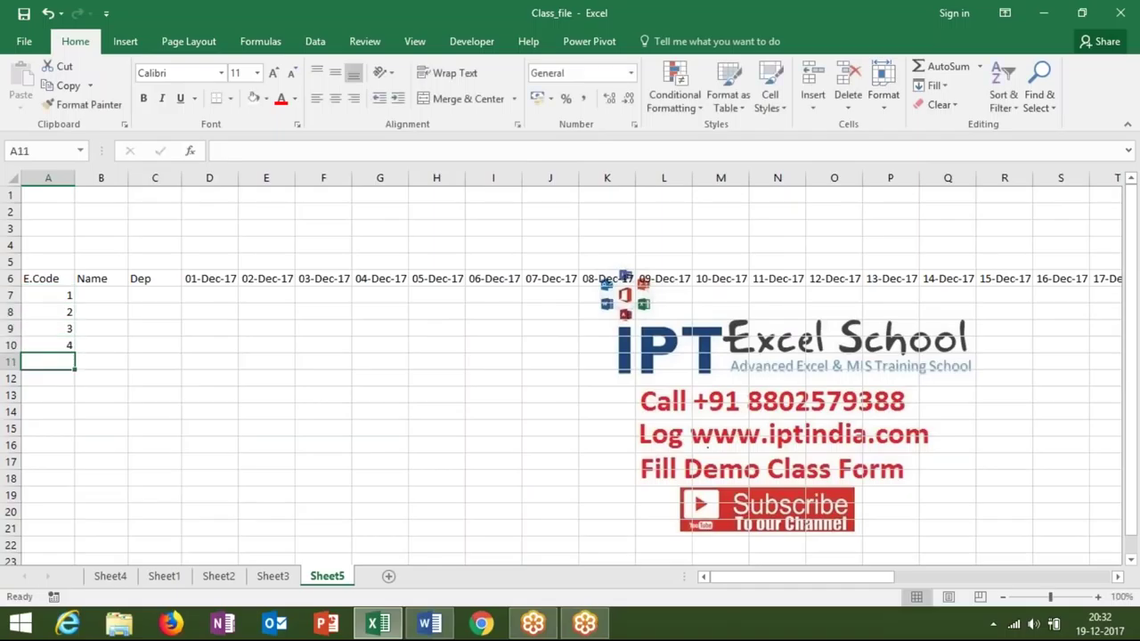
{"action": "type", "text": "5"}
{"action": "key", "text": "Return"}
{"action": "type", "text": "6"}
{"action": "key", "text": "Return"}
{"action": "type", "text": "7"}
{"action": "key", "text": "Return"}
{"action": "type", "text": "9"}
{"action": "key", "text": "Return"}
Step: Type an employee name in B7 and fill names down to B15
{"action": "key", "text": "ctrl+Up"}
{"action": "key", "text": "ctrl+Up"}
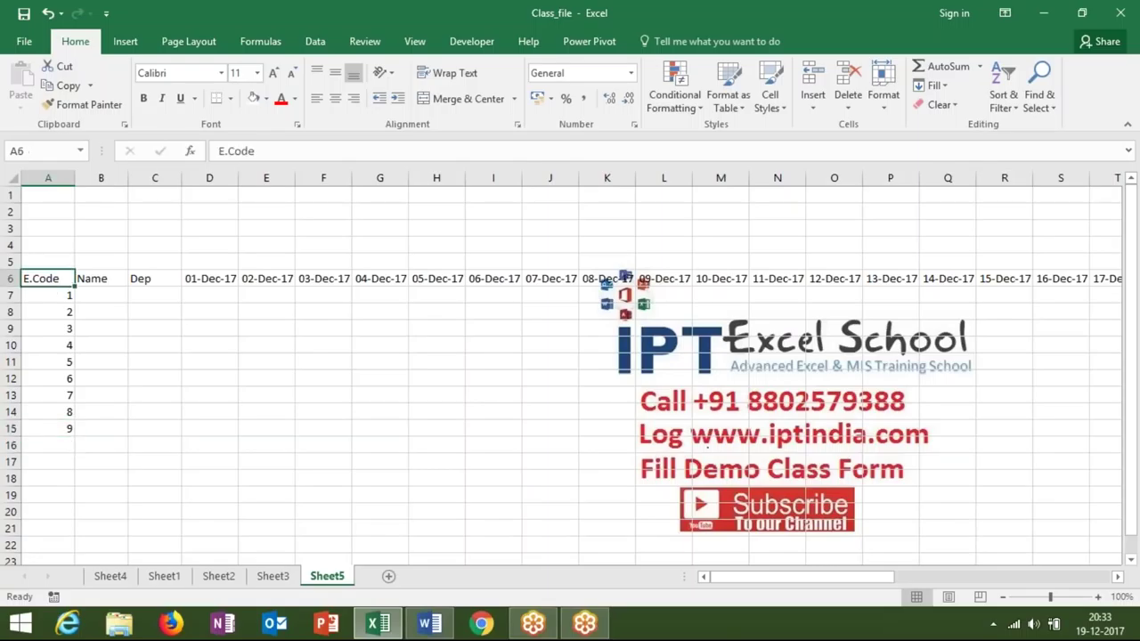
{"action": "key", "text": "Down"}
{"action": "key", "text": "Right"}
{"action": "type", "text": "Puja"}
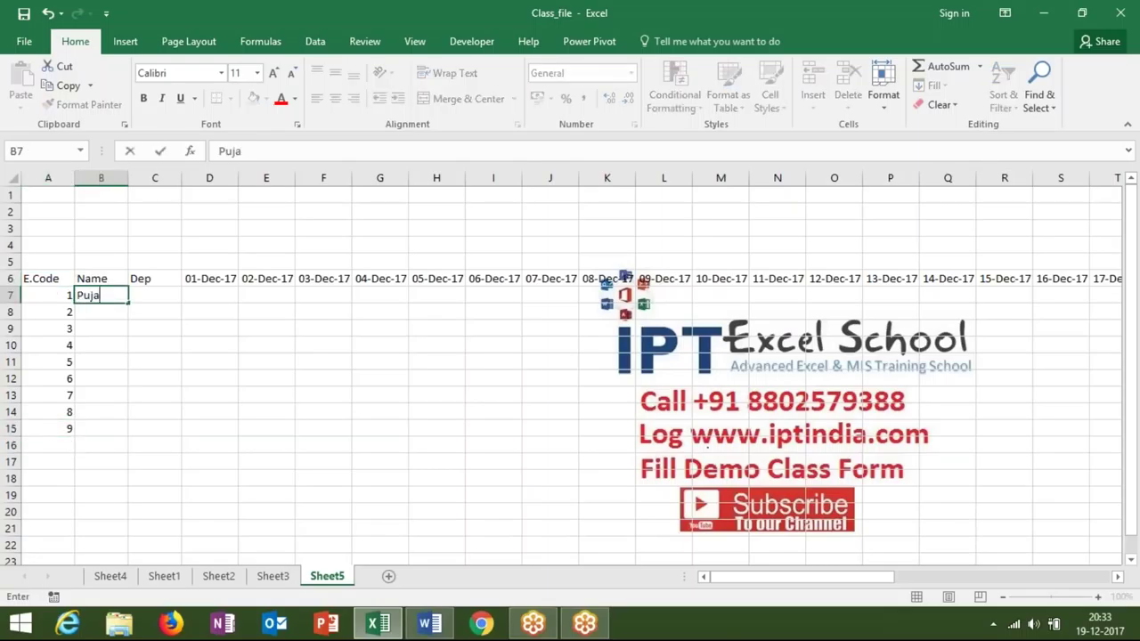
{"action": "key", "text": "Return"}
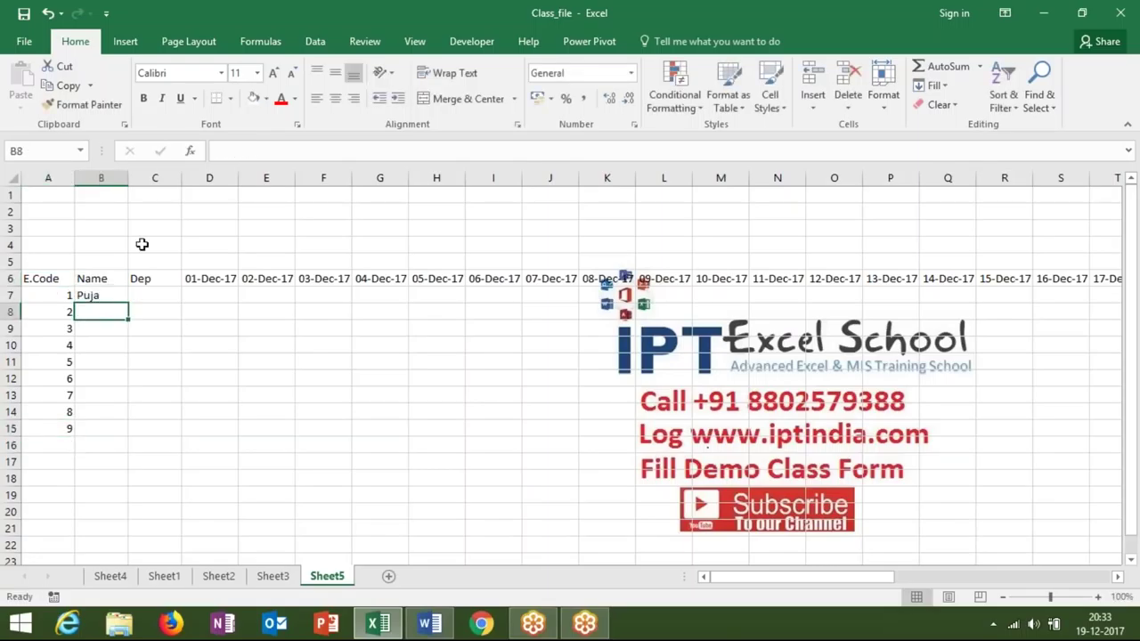
{"action": "left_click", "coordinate": [119, 300]}
{"action": "left_click_drag", "start_coordinate": [128, 303], "coordinate": [125, 431]}
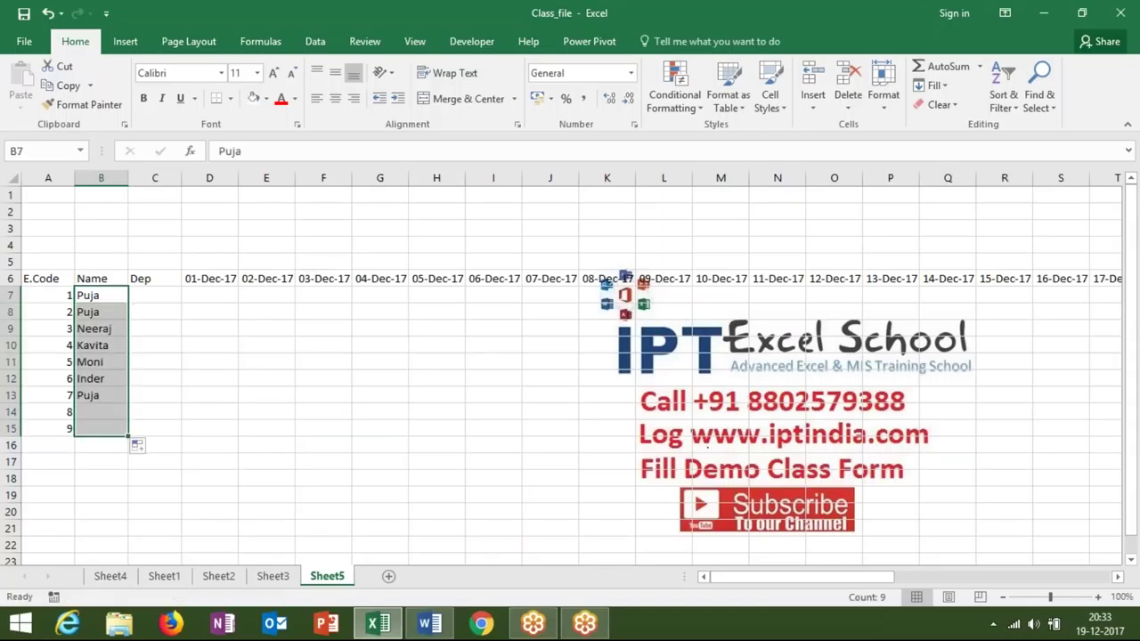
Step: Enter P in D7 and start selecting the attendance cells across row 7
{"action": "left_click", "coordinate": [200, 292]}
{"action": "type", "text": "P"}
{"action": "key", "text": "Return"}
{"action": "left_click_drag", "start_coordinate": [199, 294], "coordinate": [268, 296]}
{"action": "mouse_move", "coordinate": [294, 295]}
{"action": "left_mouse_down"}
{"action": "mouse_move", "coordinate": [1118, 297]}
{"action": "mouse_move", "coordinate": [985, 332]}
{"action": "left_mouse_up"}
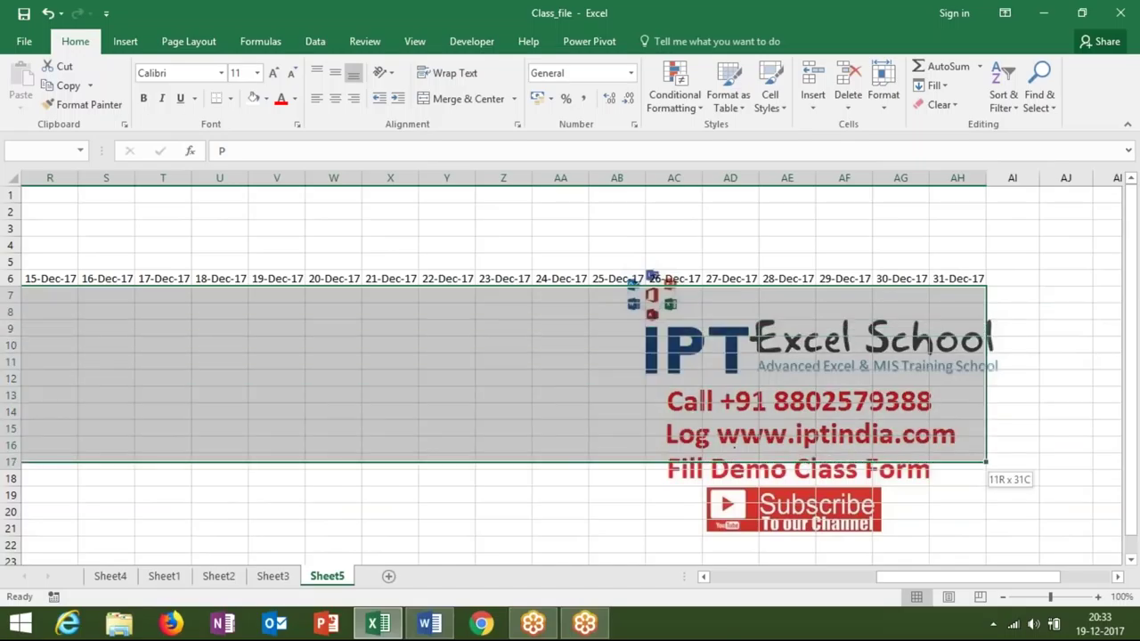
Step: Fill D7:AH22 with P at once using Ctrl+Enter
{"action": "left_click_drag", "start_coordinate": [988, 331], "coordinate": [985, 551]}
{"action": "key", "text": "ctrl+Return"}
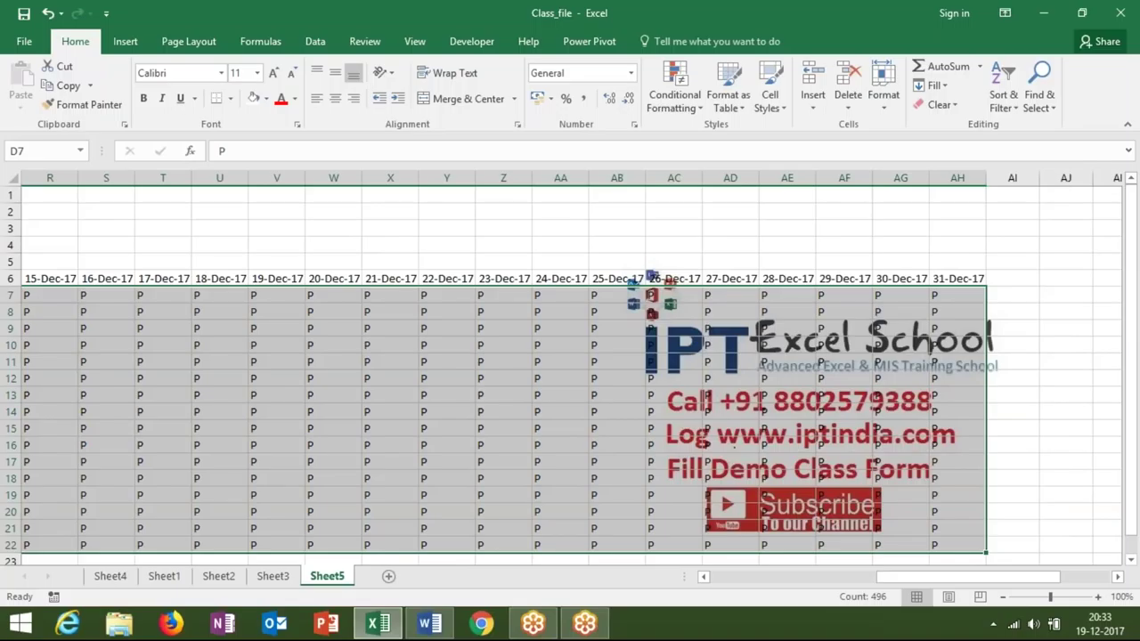
{"action": "key", "text": "Left"}
{"action": "key", "text": "Left"}
{"action": "key", "text": "Down"}
{"action": "key", "text": "Down"}
Step: Clear the extra P marks in rows 16–22 below the table, then select the whole worksheet
{"action": "left_click", "coordinate": [47, 444]}
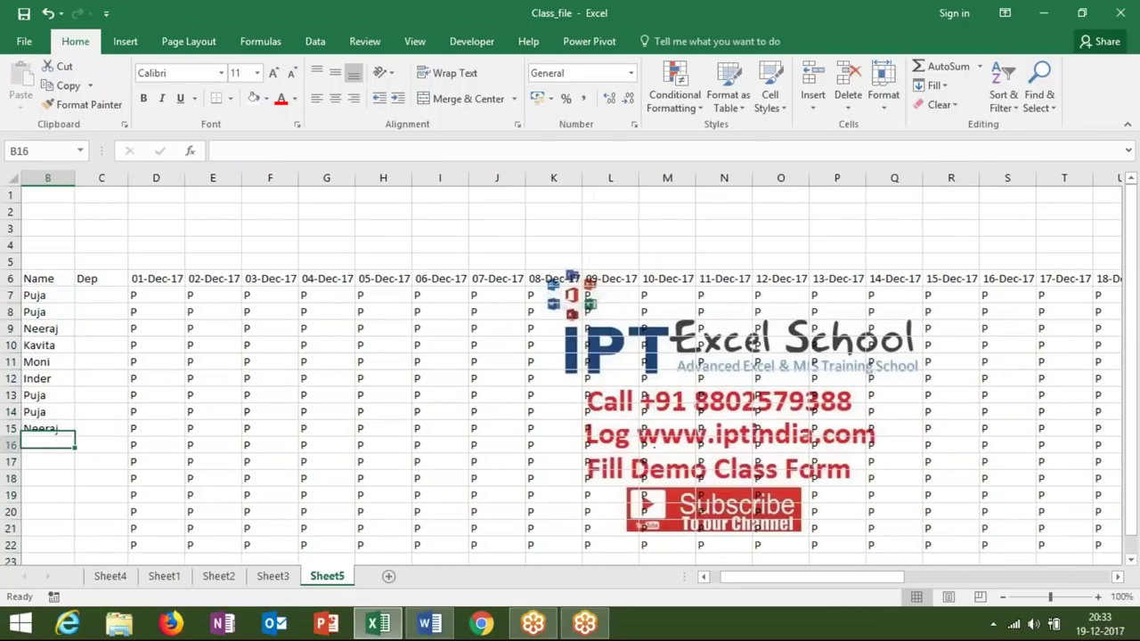
{"action": "left_click_drag", "start_coordinate": [9, 445], "coordinate": [8, 552]}
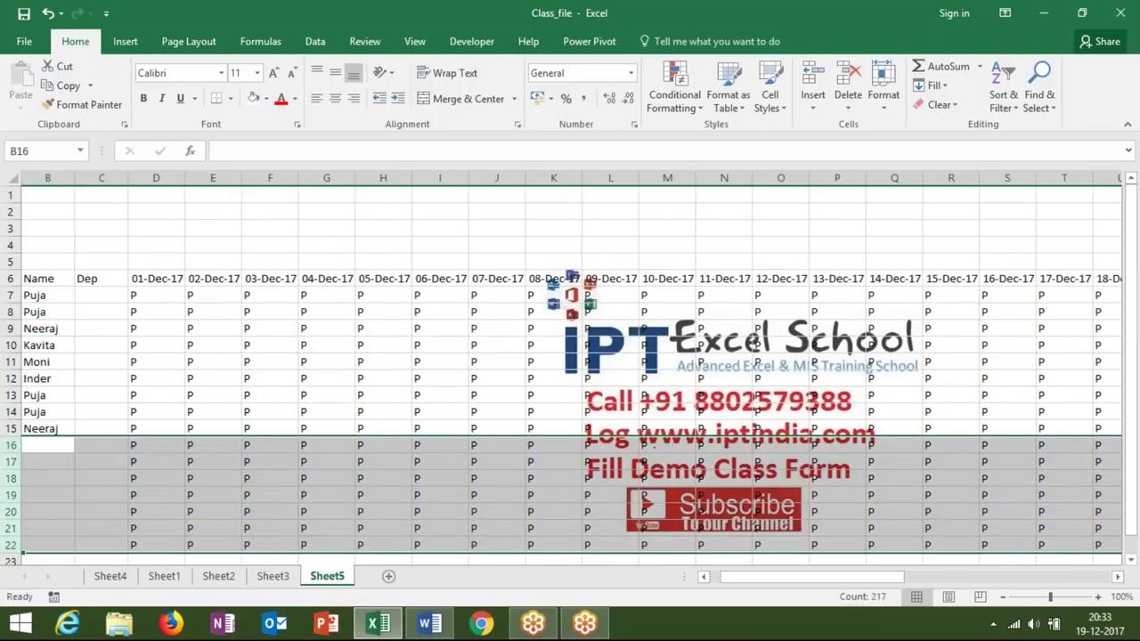
{"action": "key", "text": "Delete"}
{"action": "left_click", "coordinate": [47, 194]}
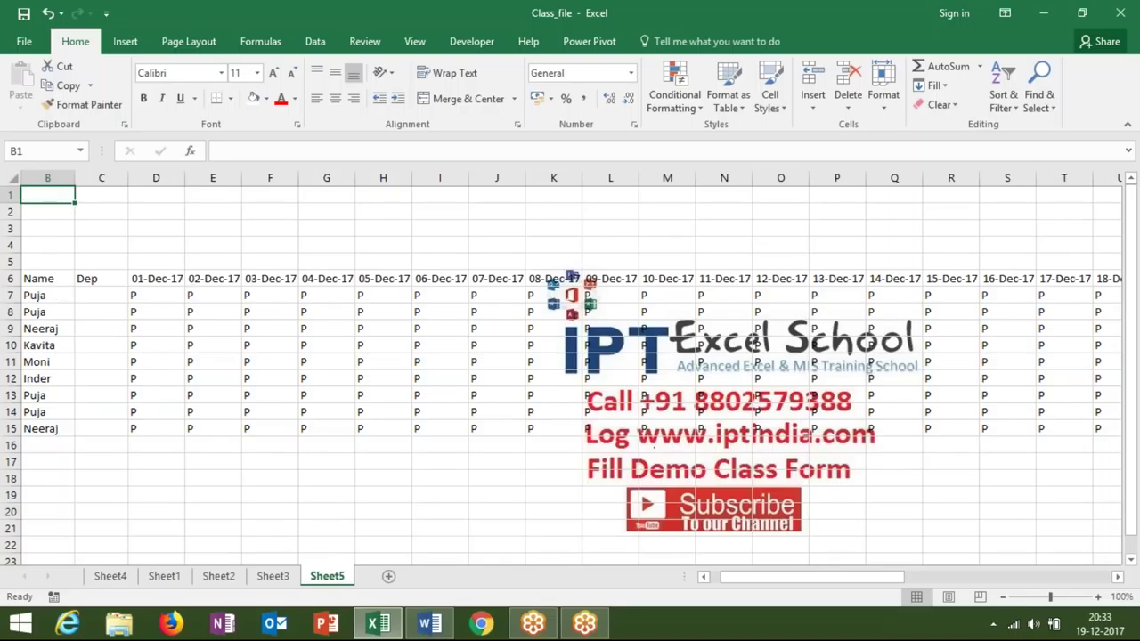
{"action": "left_click", "coordinate": [12, 178]}
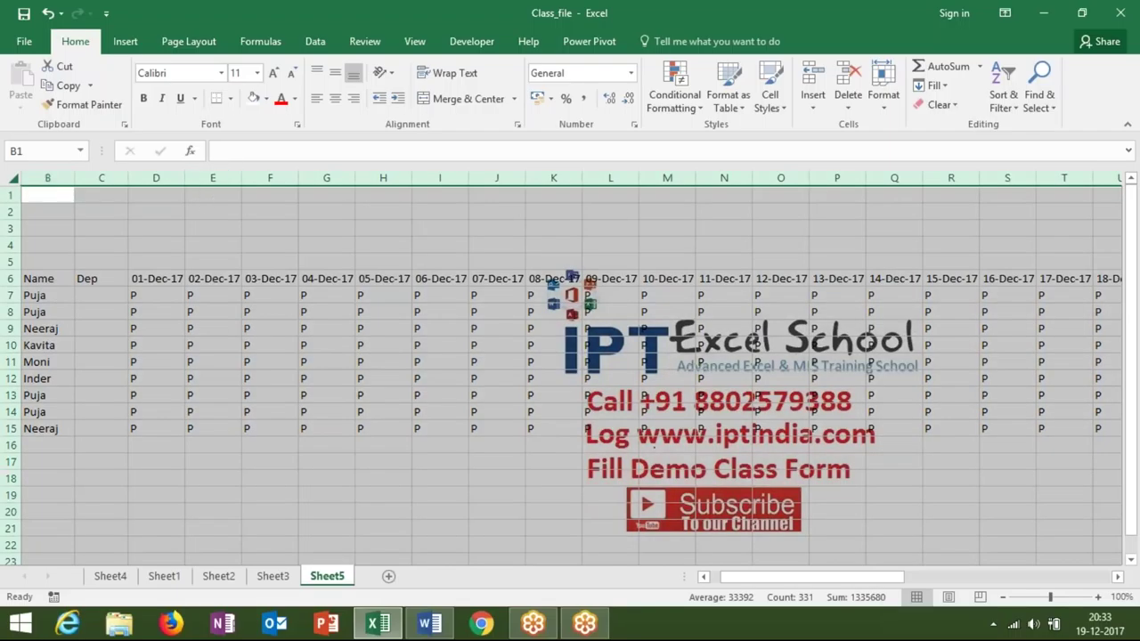
Step: AutoFit every column width to its content
{"action": "double_click", "coordinate": [242, 178]}
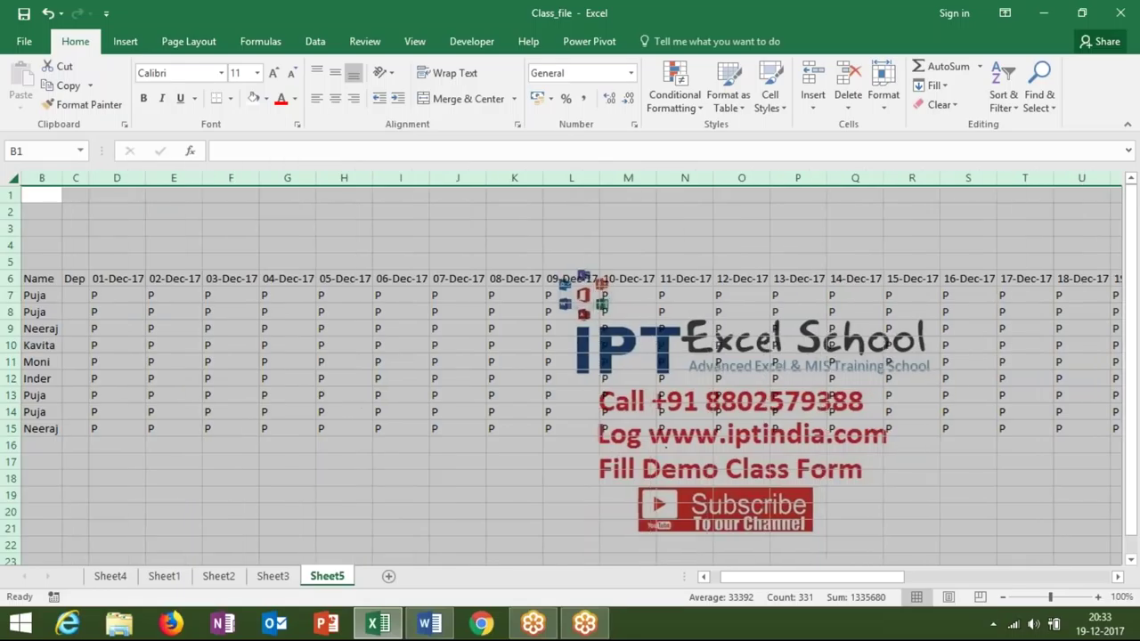
{"action": "key", "text": "ctrl+Home"}
{"action": "key", "text": "Down"}
{"action": "key", "text": "Down"}
{"action": "key", "text": "ctrl+Down"}
Step: Apply All Borders to the attendance table A6:AH15
{"action": "key", "text": "ctrl+shift+End"}
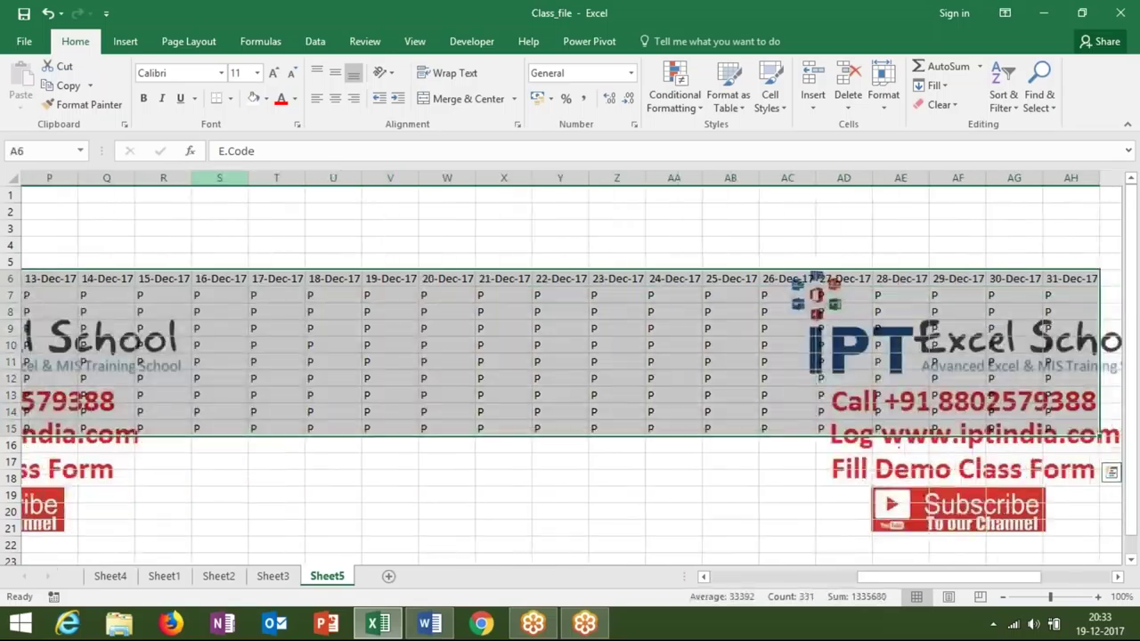
{"action": "left_click", "coordinate": [230, 98]}
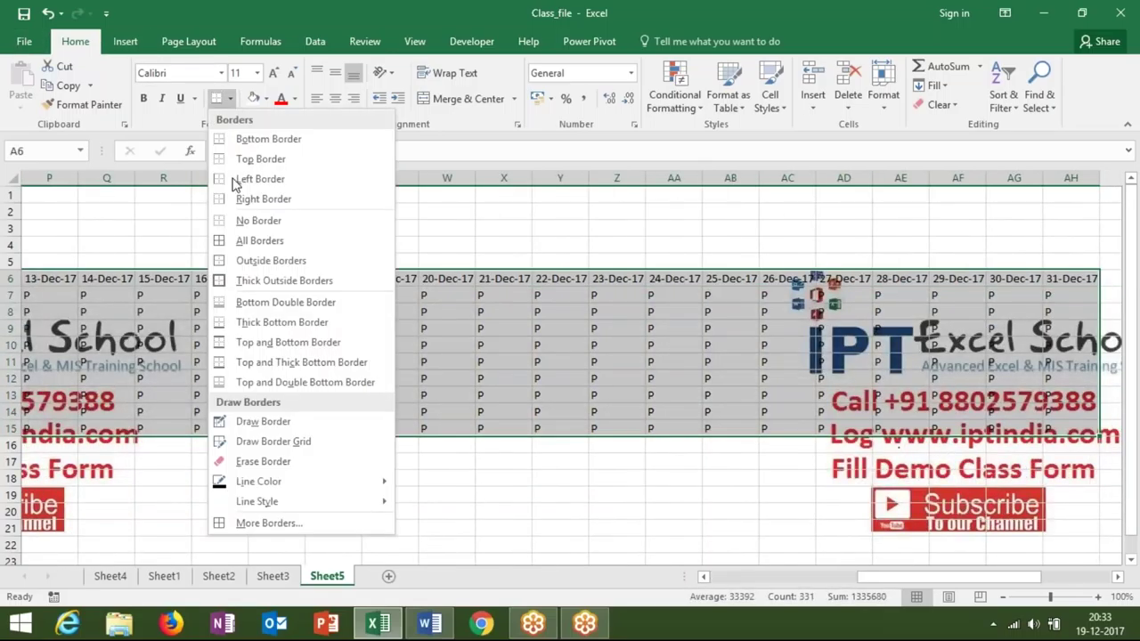
{"action": "left_click", "coordinate": [242, 237]}
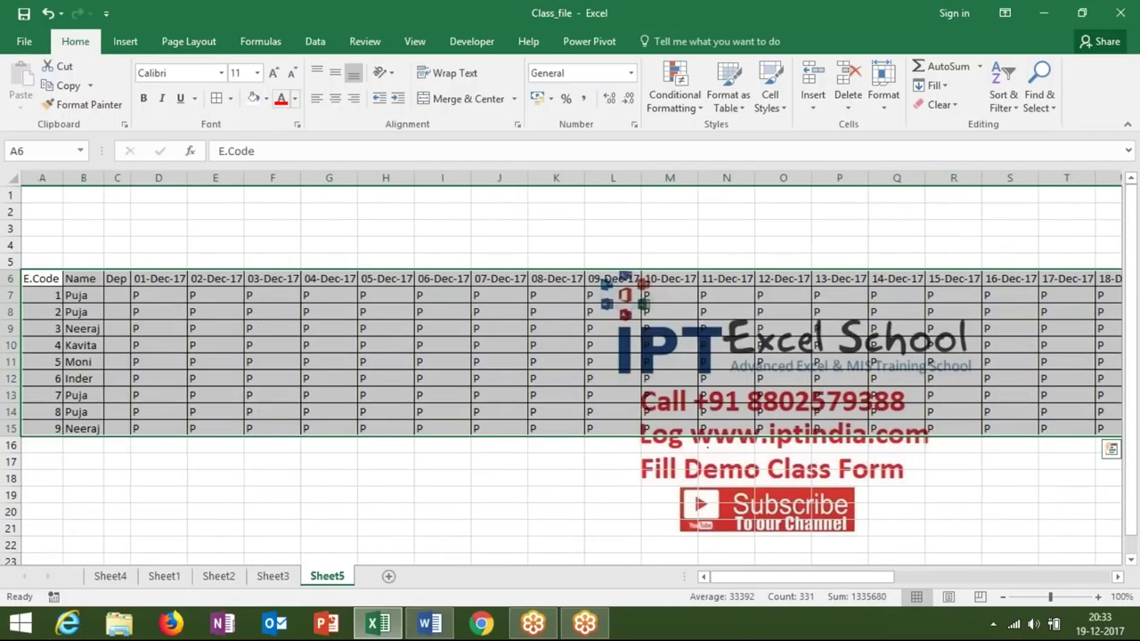
{"action": "left_click", "coordinate": [213, 51]}
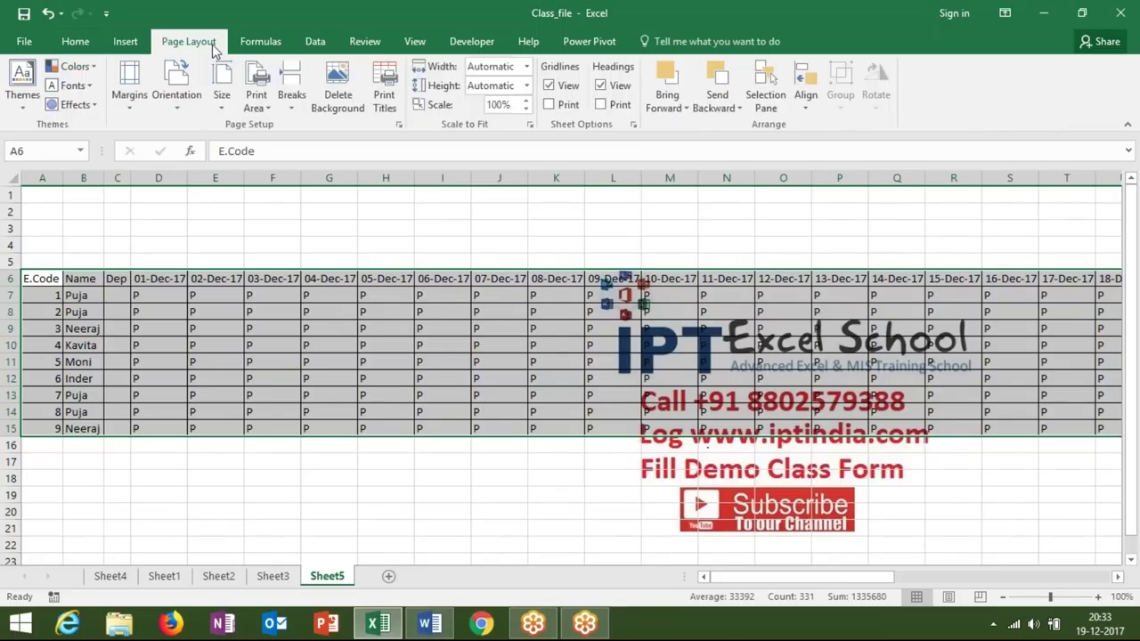
Step: Set Narrow margins and Landscape orientation for the attendance sheet
{"action": "left_click", "coordinate": [132, 105]}
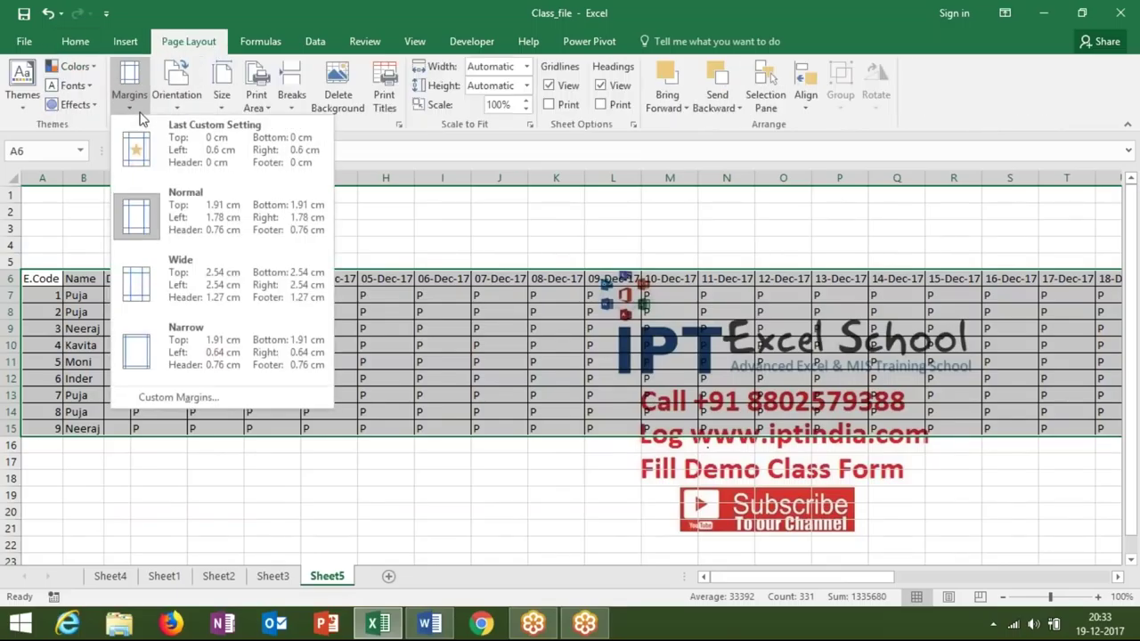
{"action": "left_click", "coordinate": [164, 340]}
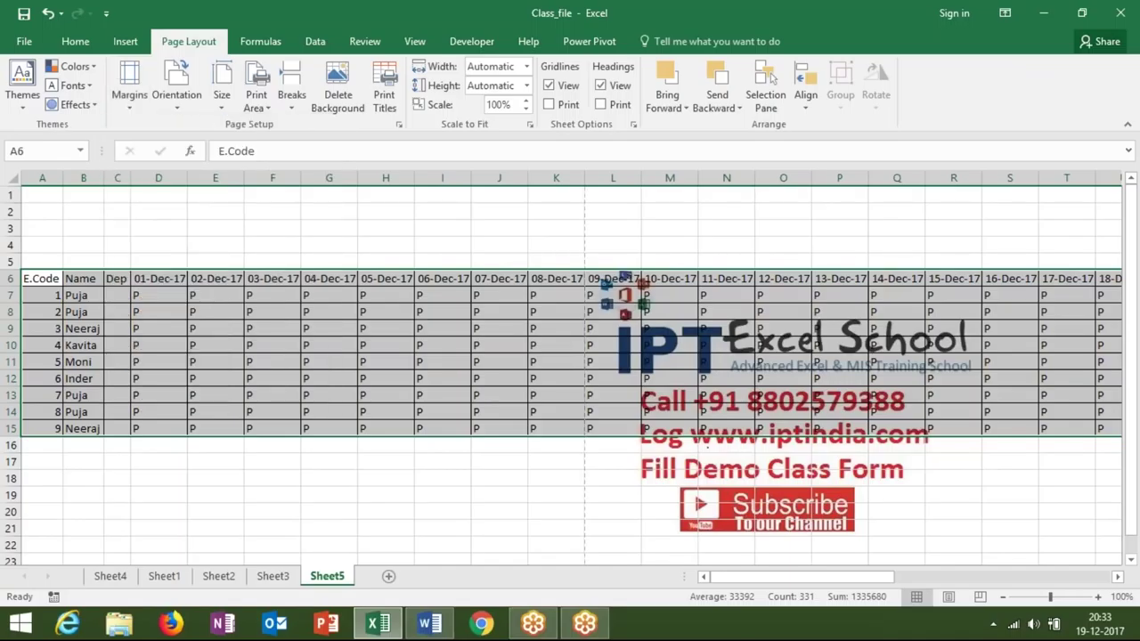
{"action": "left_click", "coordinate": [188, 102]}
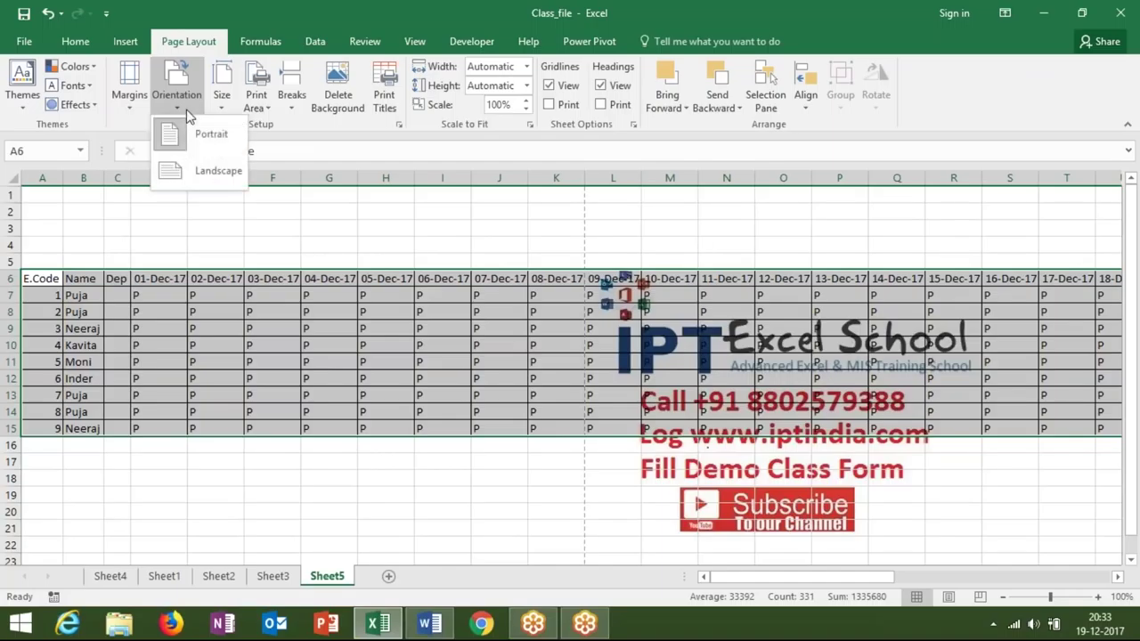
{"action": "left_click", "coordinate": [184, 171]}
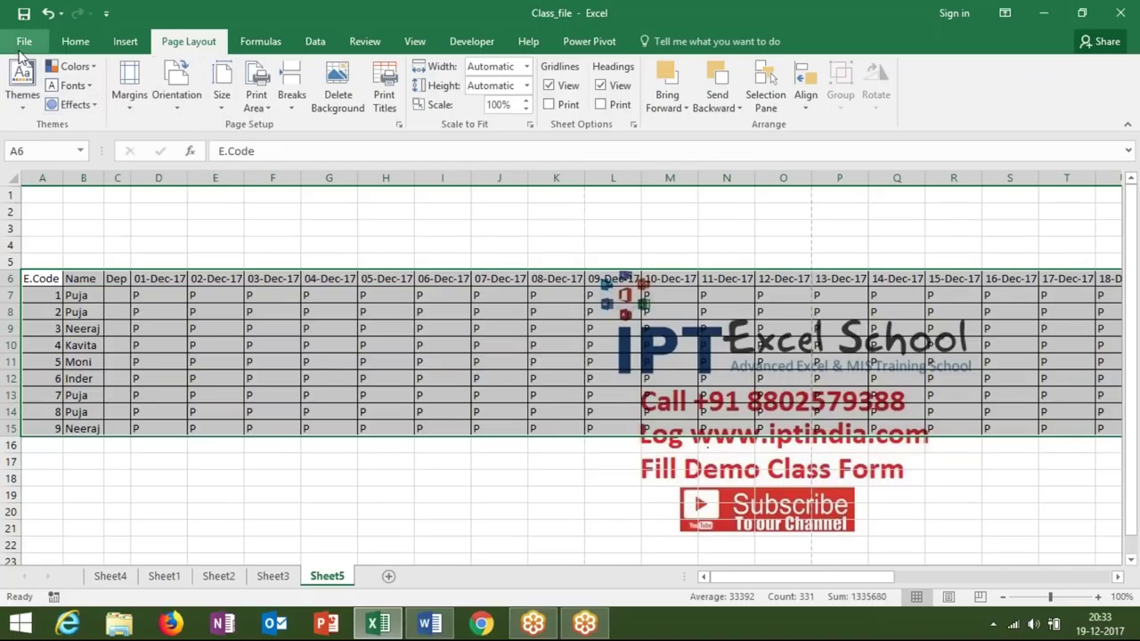
{"action": "left_click", "coordinate": [21, 44]}
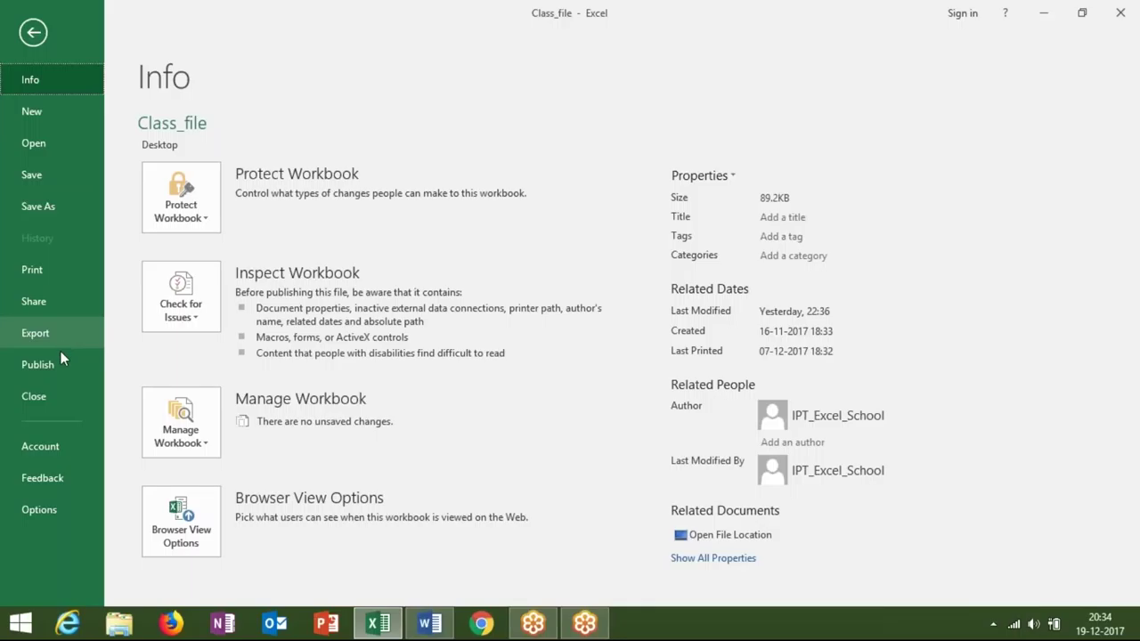
{"action": "left_click", "coordinate": [59, 271]}
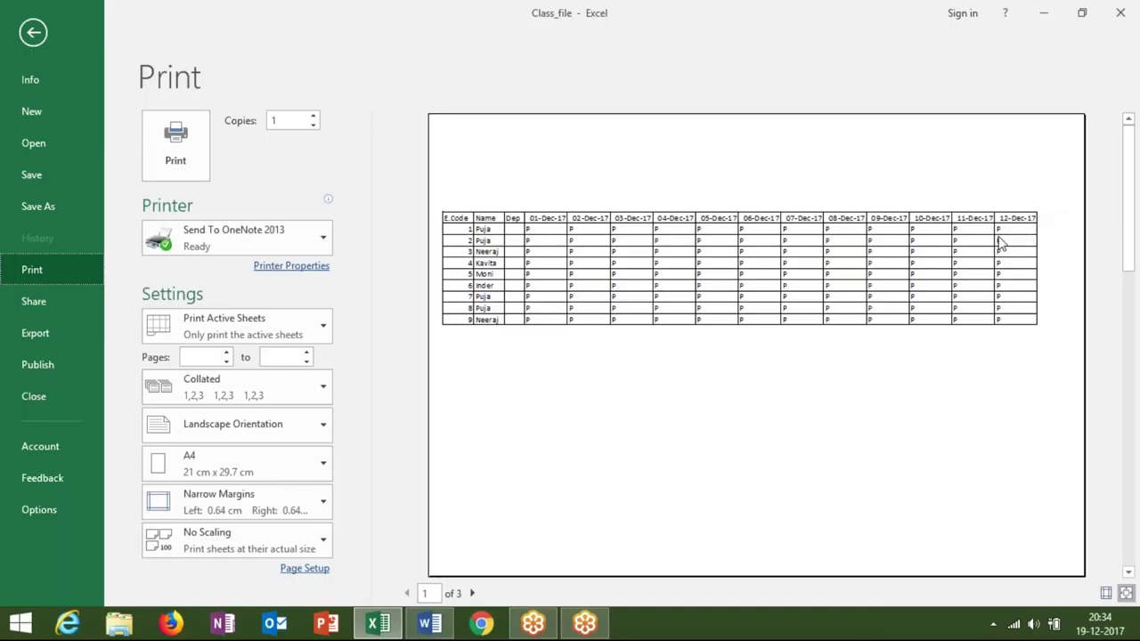
{"action": "left_click", "coordinate": [32, 34]}
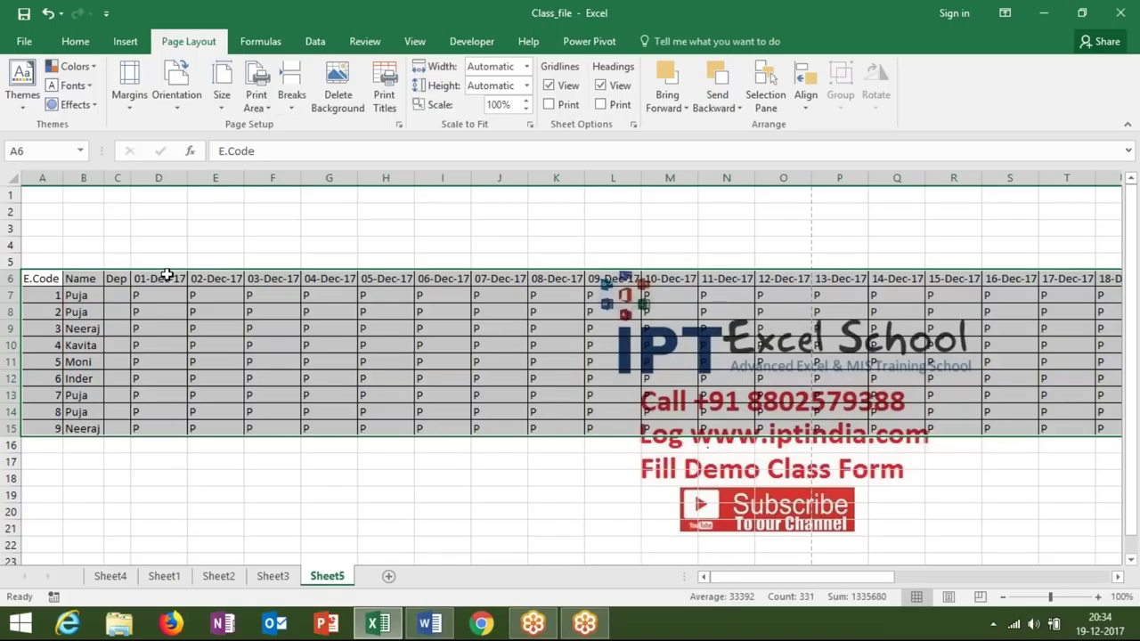
Step: Narrow column D until the 01-Dec-17 date shows ##, then undo it
{"action": "left_click", "coordinate": [167, 278]}
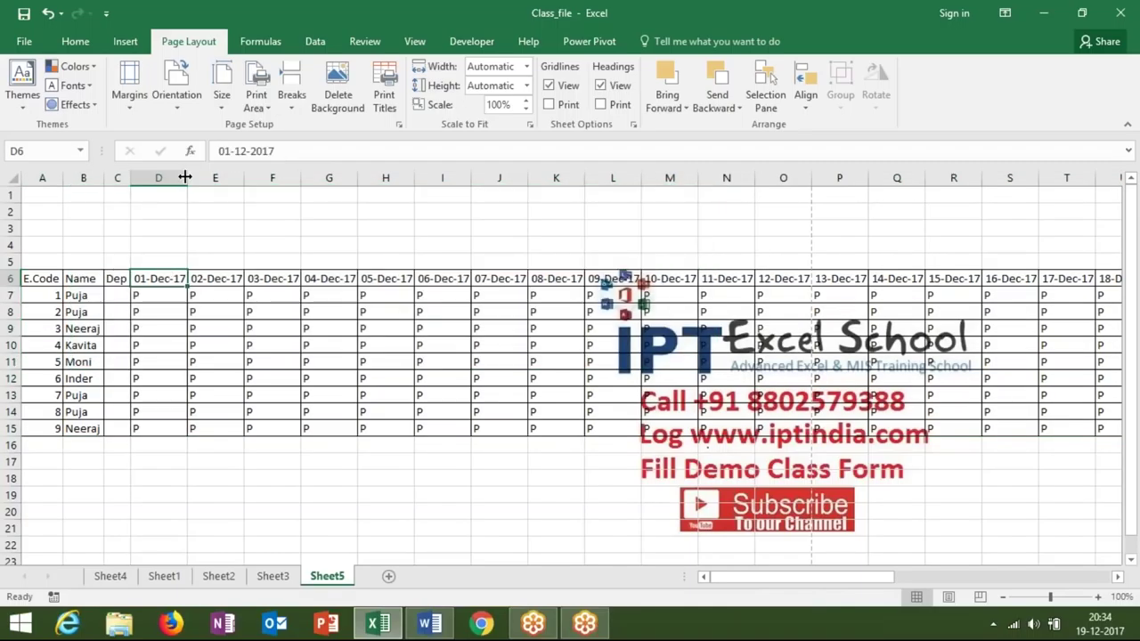
{"action": "left_click", "coordinate": [154, 298]}
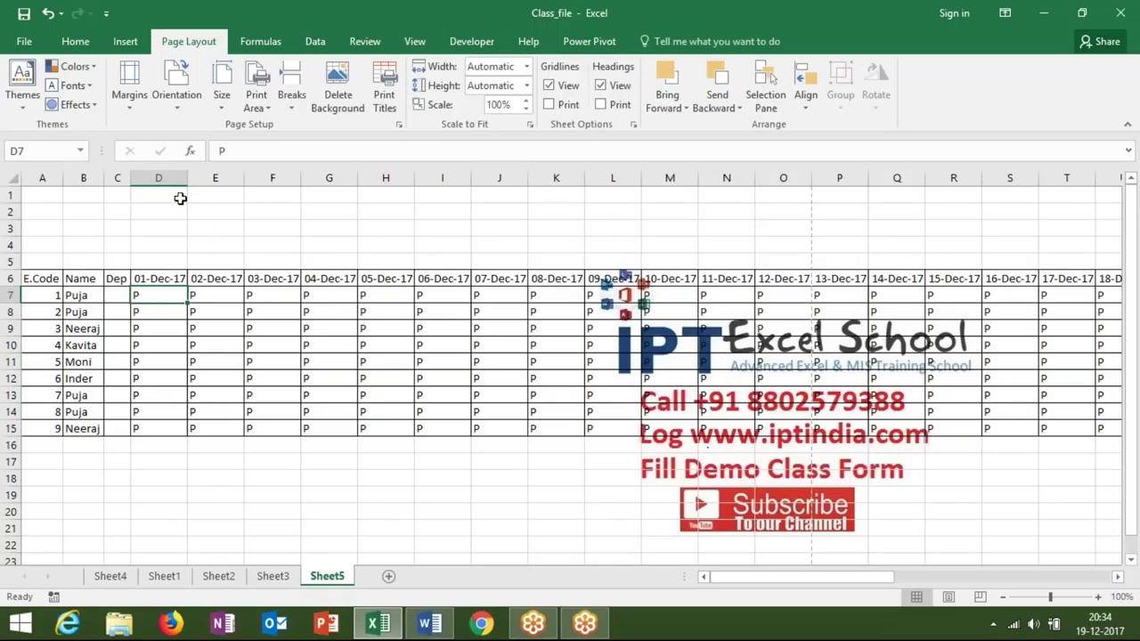
{"action": "left_click_drag", "start_coordinate": [187, 178], "coordinate": [147, 178]}
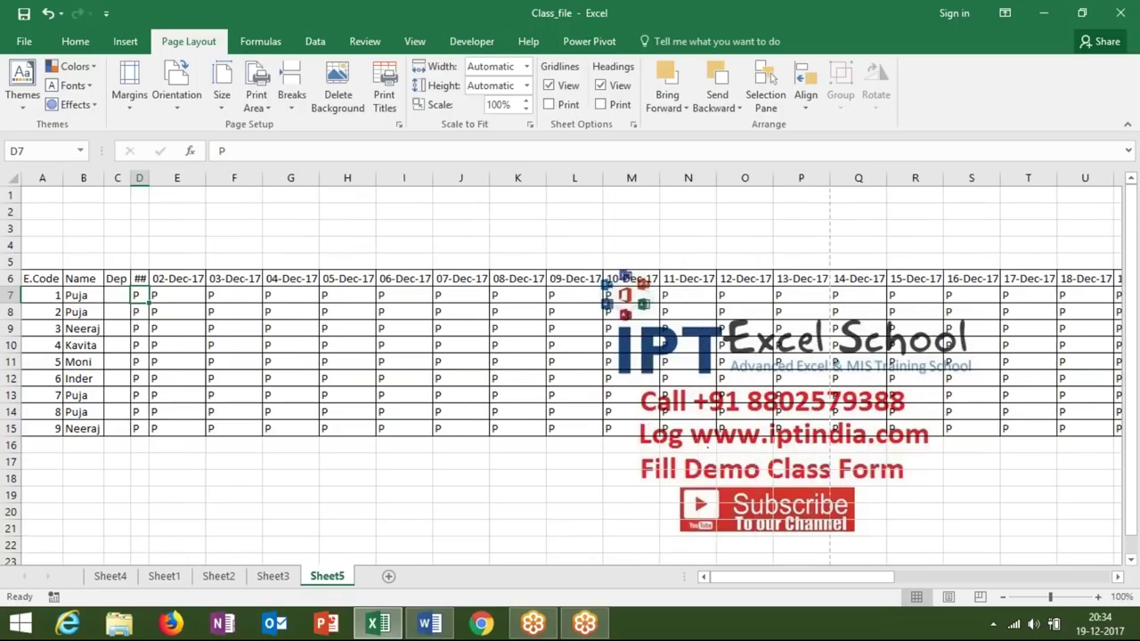
{"action": "left_click", "coordinate": [140, 279]}
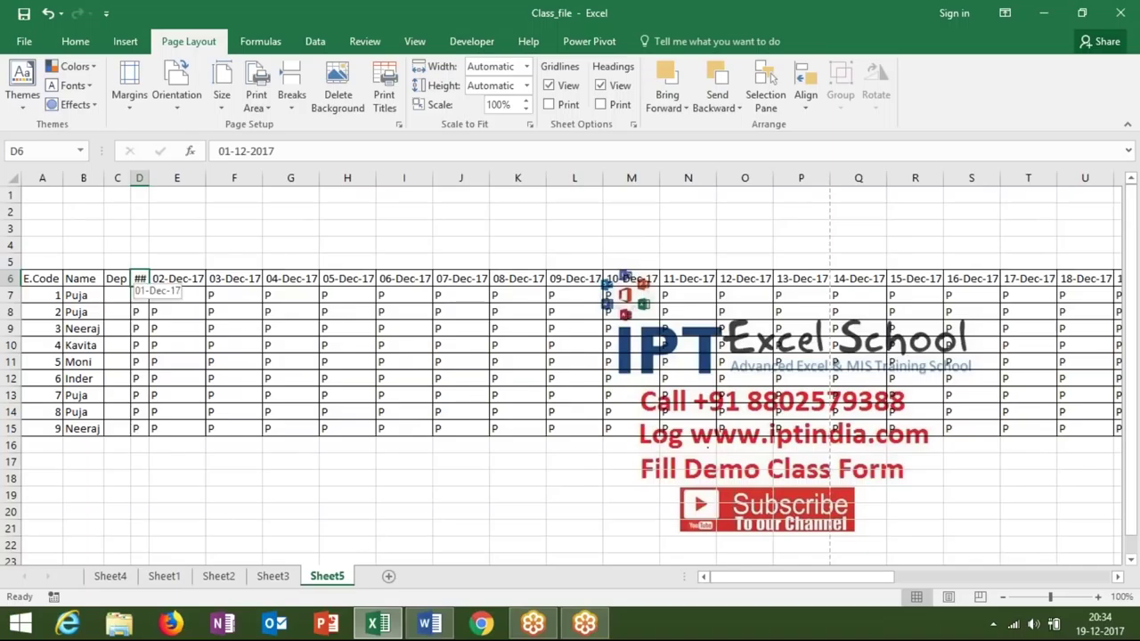
{"action": "key", "text": "ctrl+z"}
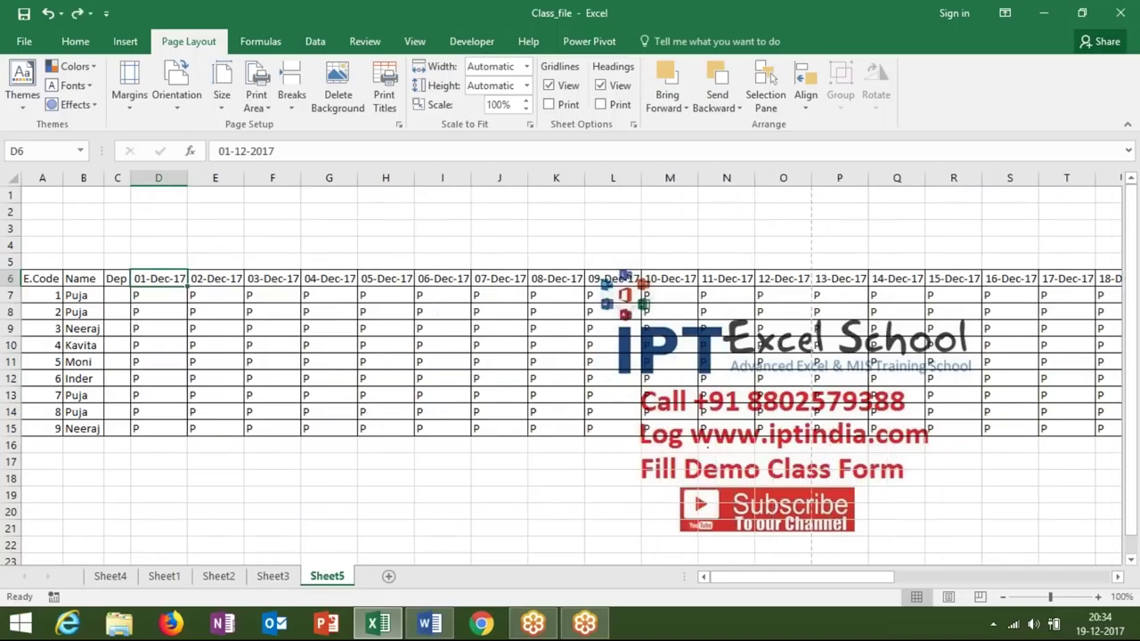
Step: Select the header row from E.Code across all dates on the Home ribbon
{"action": "left_click", "coordinate": [117, 279]}
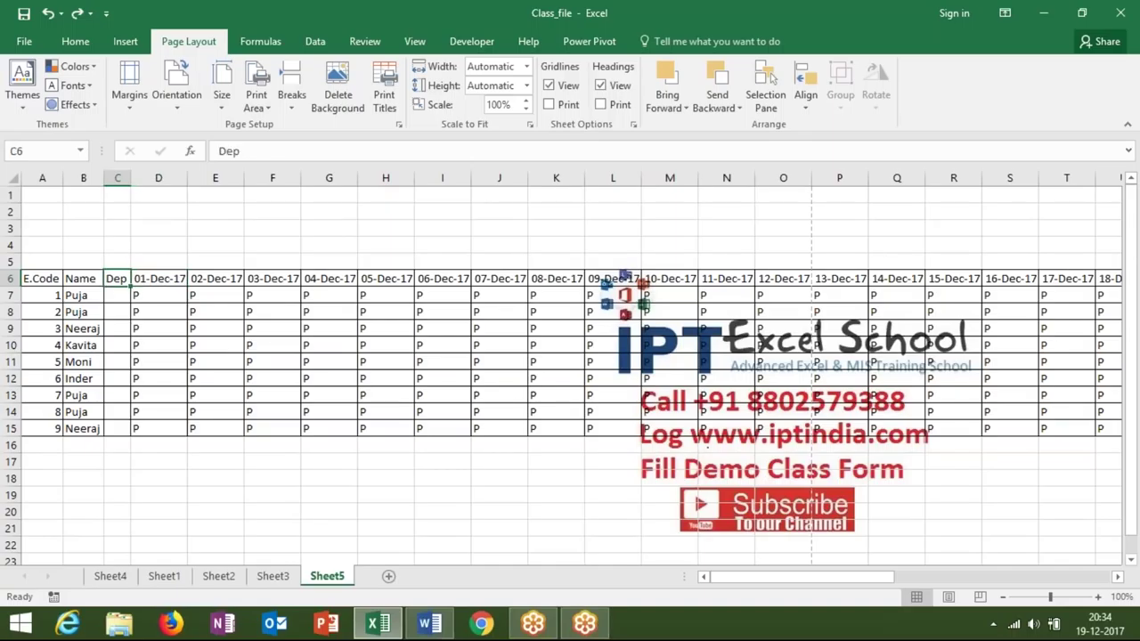
{"action": "key", "text": "Left"}
{"action": "key", "text": "Left"}
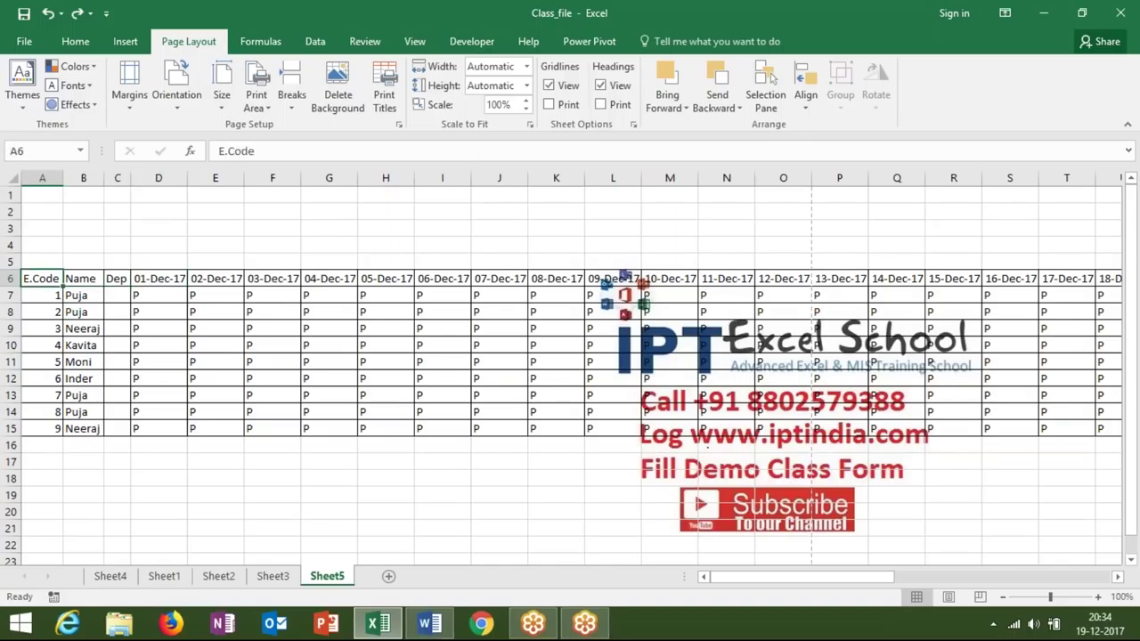
{"action": "key", "text": "ctrl+shift+Right"}
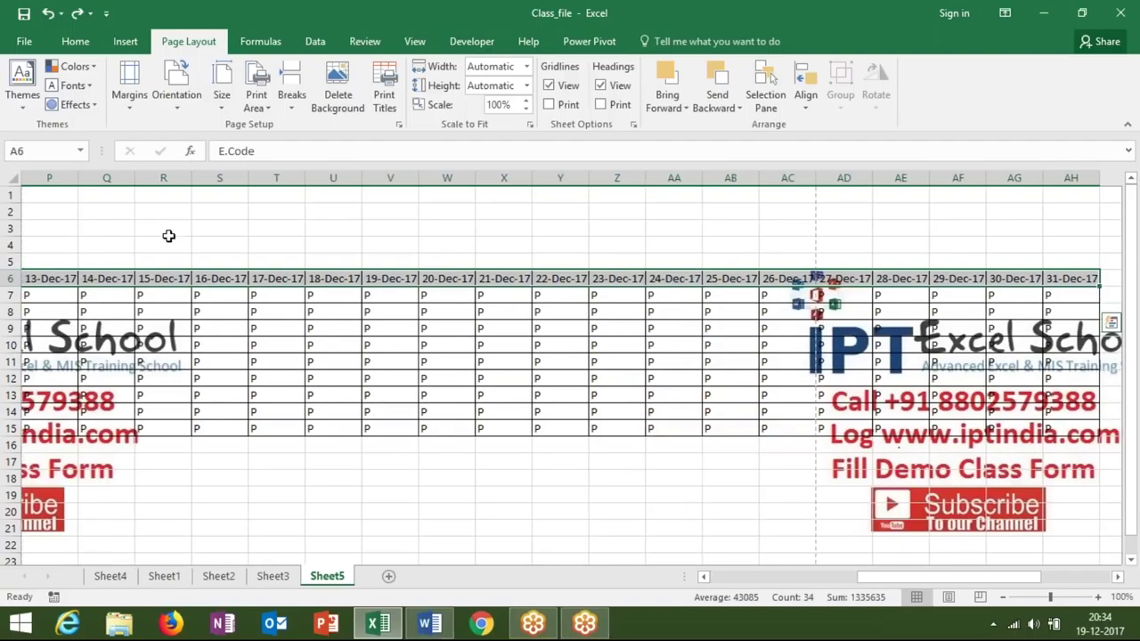
{"action": "left_click", "coordinate": [73, 42]}
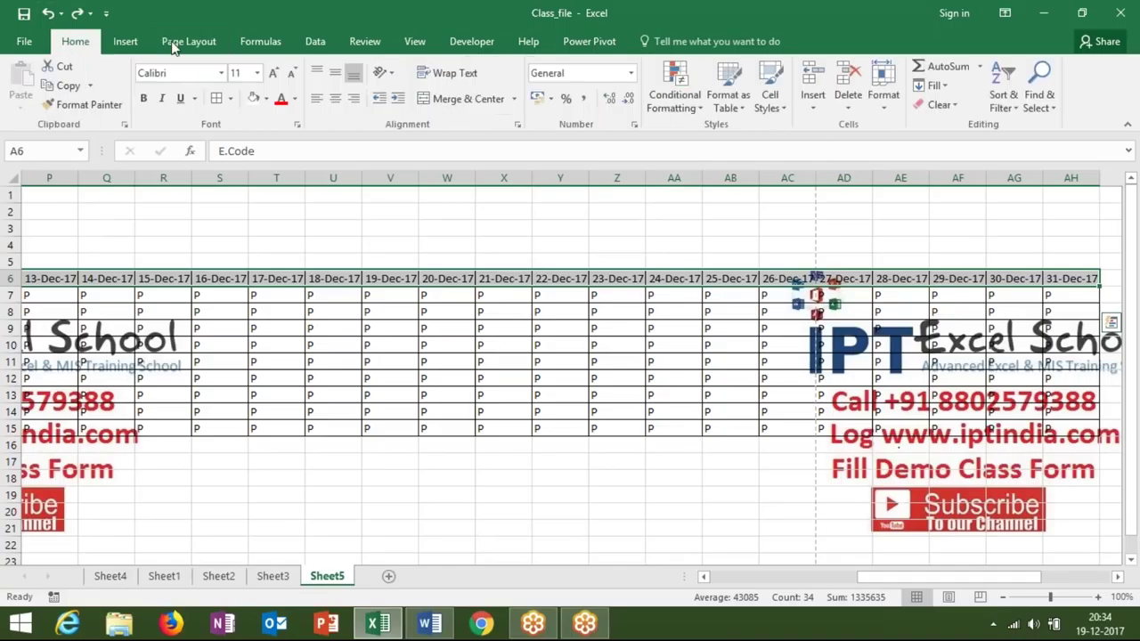
Step: Rotate the row 6 date headers to read downward with Rotate Text Down
{"action": "left_click", "coordinate": [385, 73]}
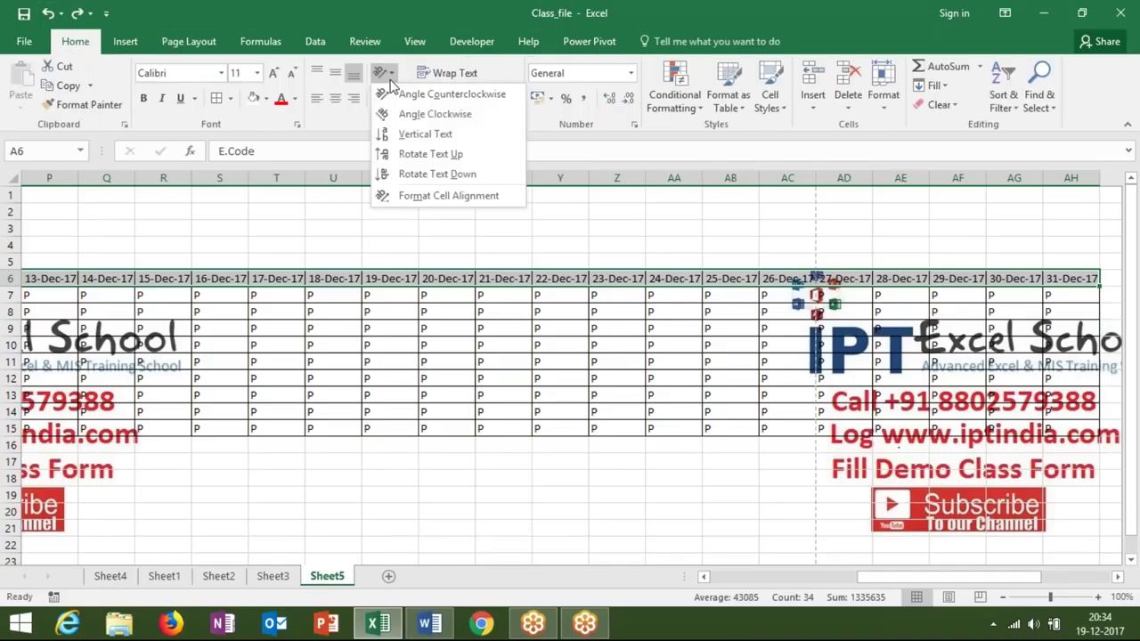
{"action": "left_click", "coordinate": [412, 176]}
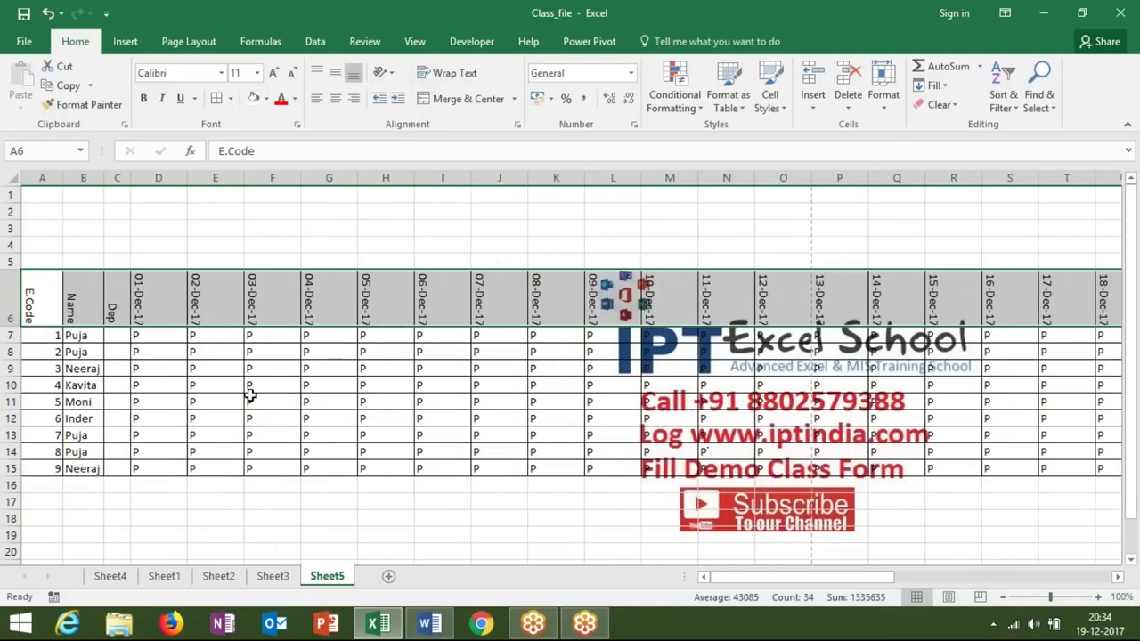
{"action": "left_click", "coordinate": [252, 395]}
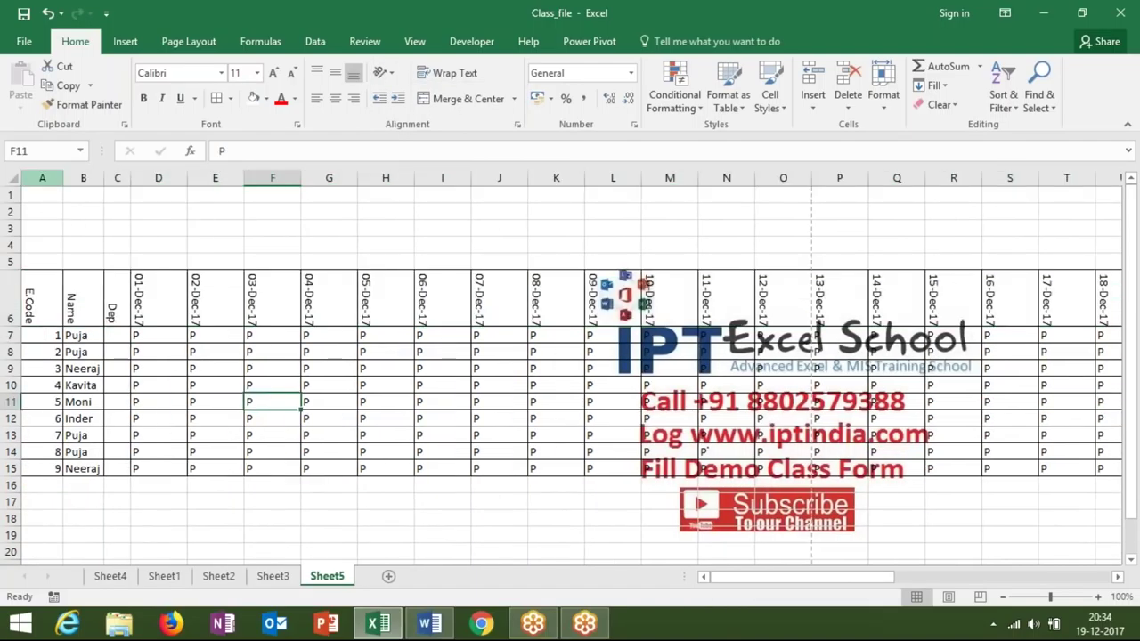
Step: AutoFit every column on the sheet so all 31 December date columns fit on screen
{"action": "left_click", "coordinate": [17, 179]}
{"action": "left_click_drag", "start_coordinate": [241, 179], "coordinate": [241, 180]}
{"action": "double_click", "coordinate": [240, 180]}
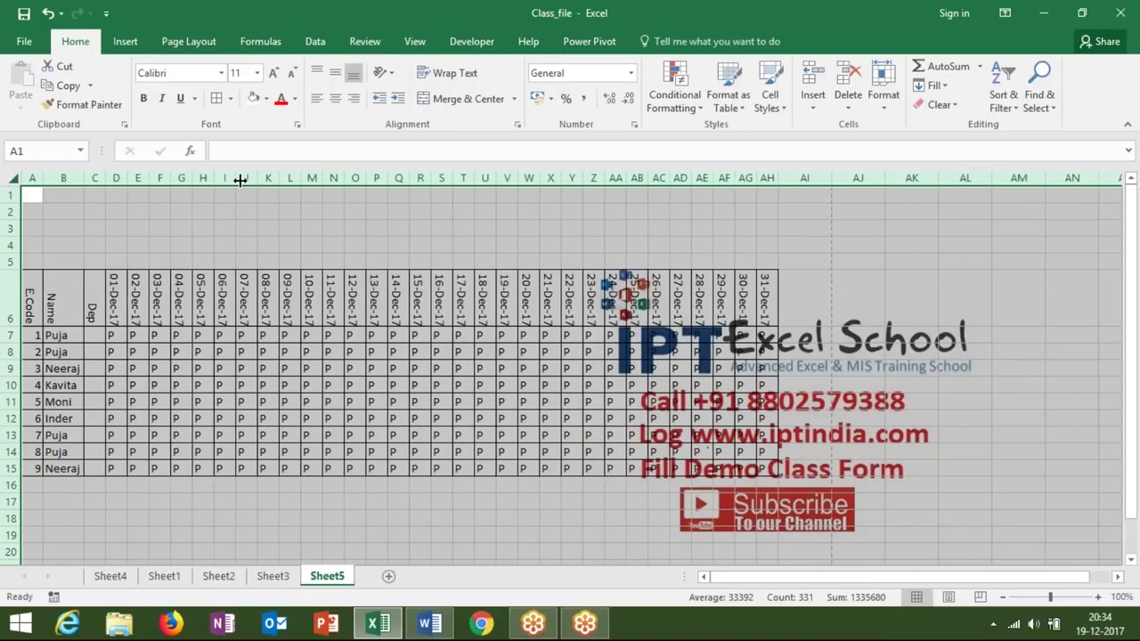
{"action": "left_click", "coordinate": [246, 354]}
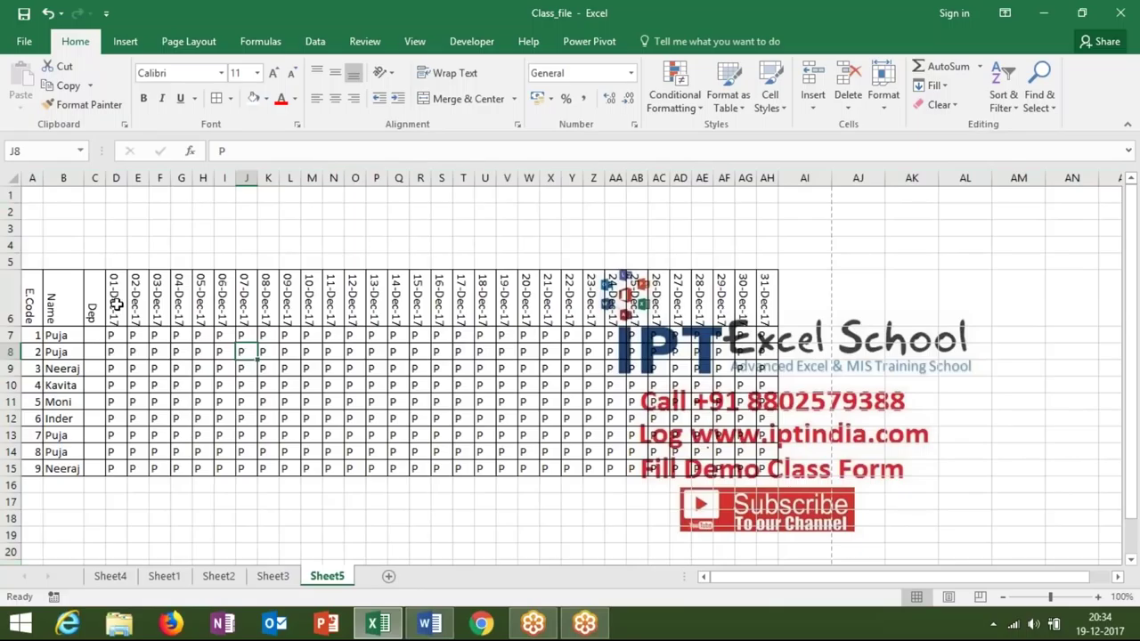
{"action": "left_click", "coordinate": [116, 305]}
{"action": "key", "text": "Right"}
{"action": "key", "text": "Right"}
{"action": "key", "text": "Right"}
{"action": "key", "text": "Right"}
{"action": "key", "text": "Right"}
{"action": "key", "text": "Right"}
{"action": "key", "text": "Right"}
{"action": "key", "text": "Right"}
{"action": "key", "text": "Right"}
{"action": "key", "text": "Right"}
{"action": "key", "text": "Right"}
{"action": "key", "text": "Right"}
{"action": "key", "text": "Right"}
{"action": "key", "text": "Right"}
{"action": "key", "text": "Left"}
{"action": "key", "text": "Left"}
{"action": "key", "text": "Left"}
{"action": "key", "text": "Left"}
{"action": "key", "text": "Left"}
{"action": "key", "text": "Left"}
{"action": "key", "text": "Left"}
{"action": "key", "text": "Left"}
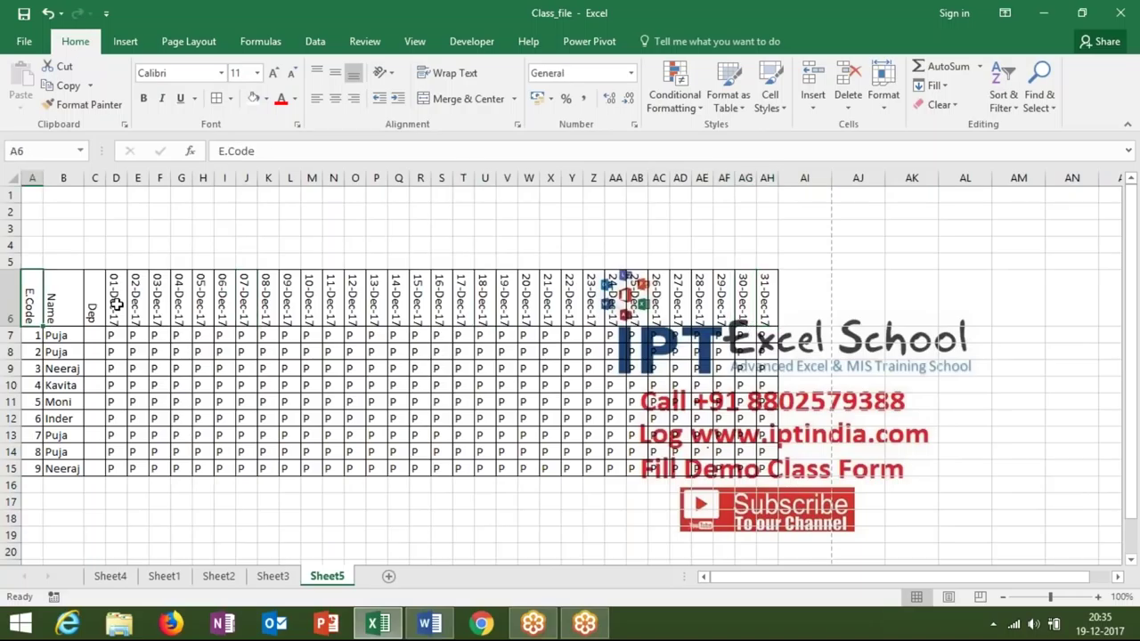
{"action": "left_click", "coordinate": [25, 45]}
{"action": "key", "text": "Escape"}
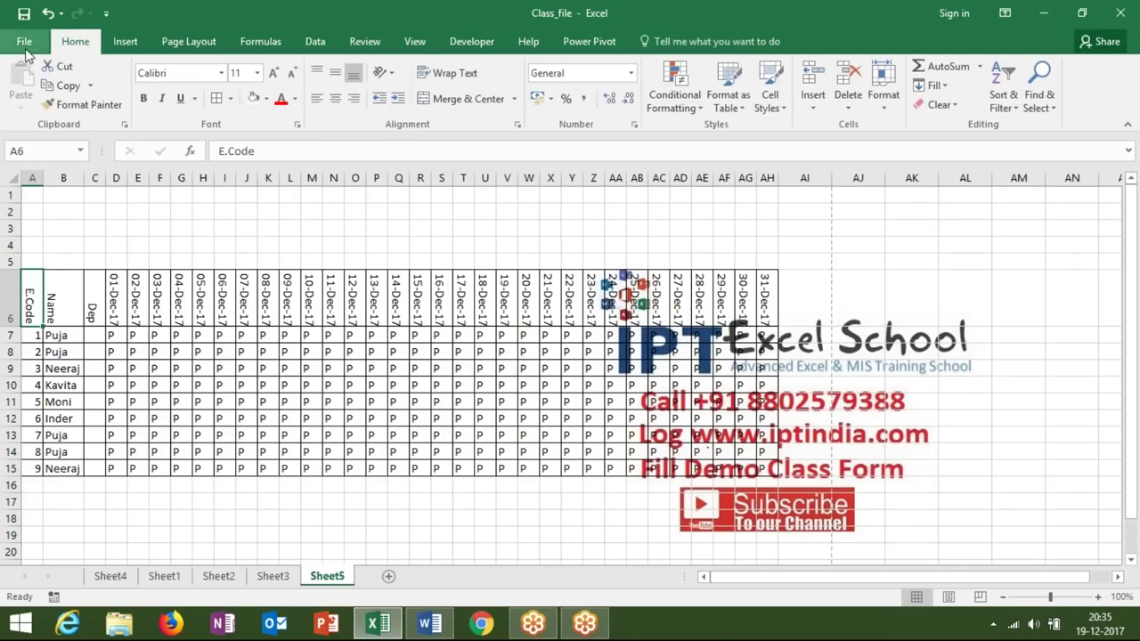
{"action": "left_click", "coordinate": [26, 44]}
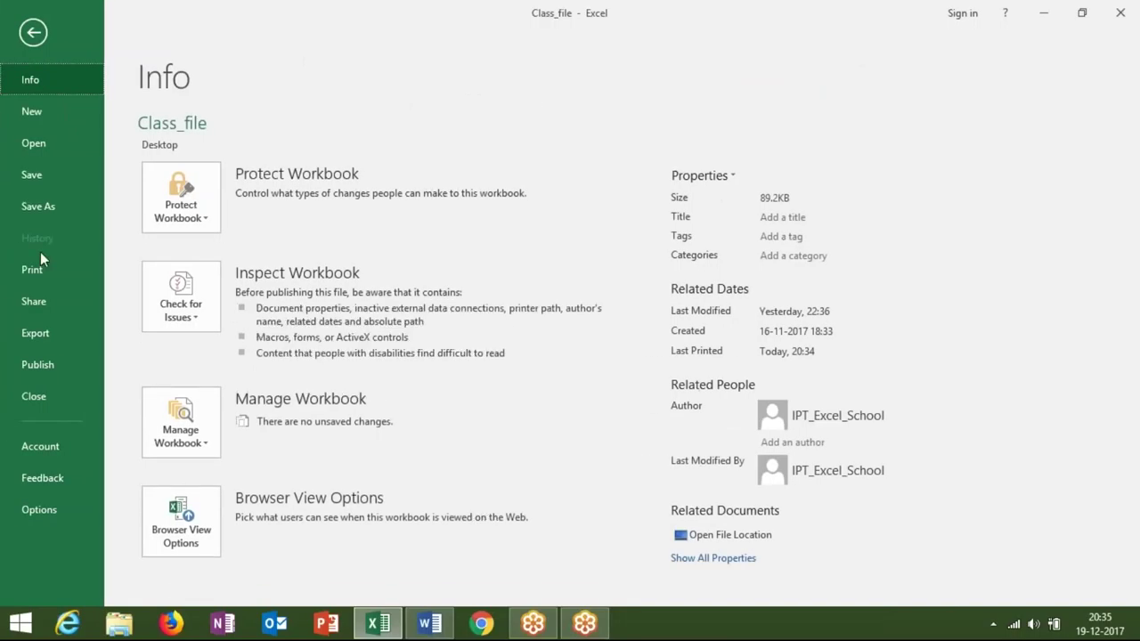
{"action": "left_click", "coordinate": [40, 263]}
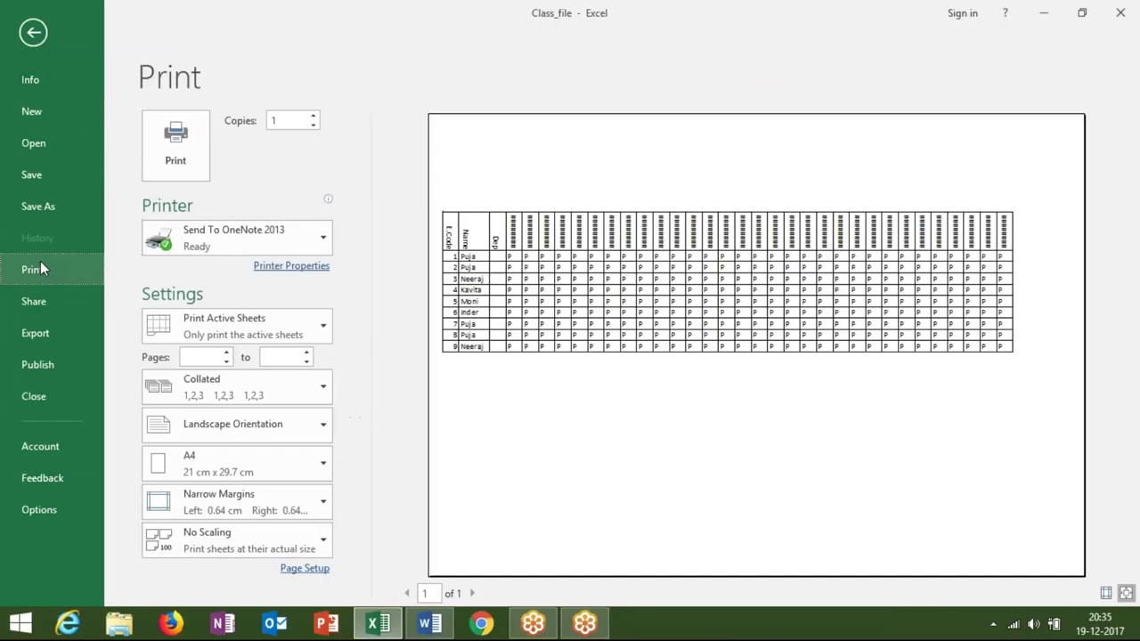
{"action": "left_click", "coordinate": [528, 269]}
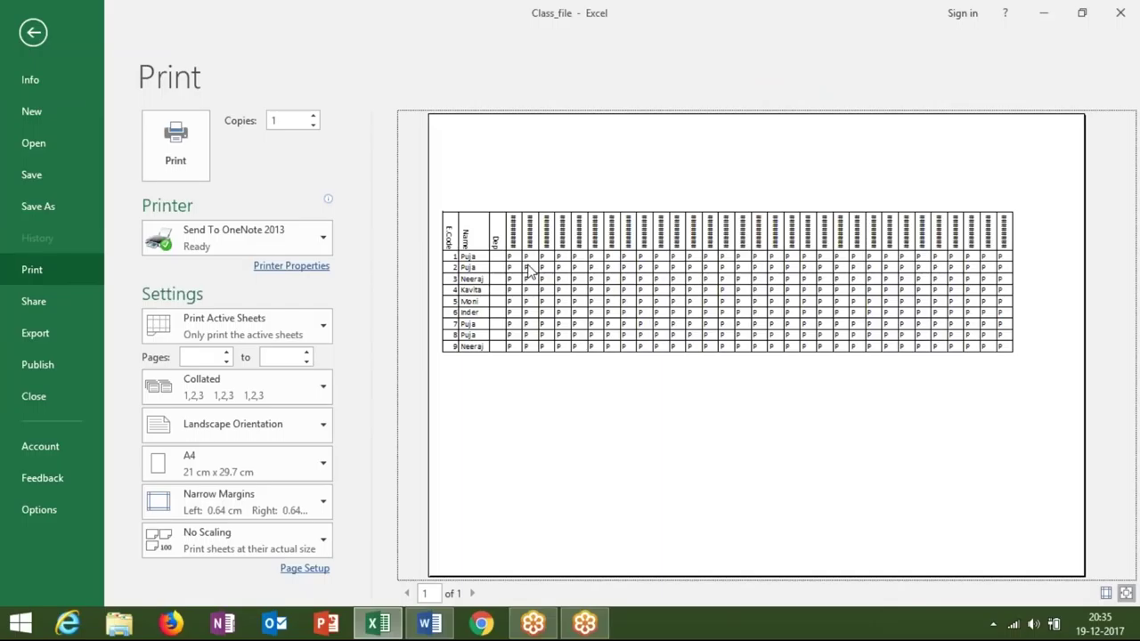
{"action": "left_click", "coordinate": [32, 34]}
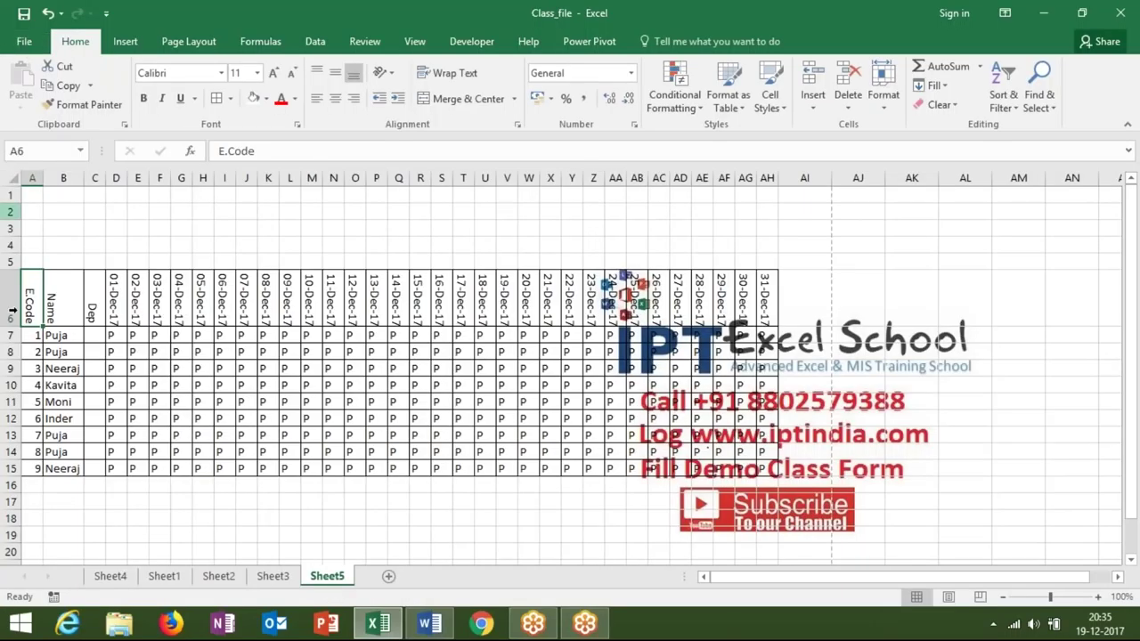
Step: Make row 6 slightly taller so every rotated date, such as 05-Dec-17 in H6, shows in full
{"action": "left_click_drag", "start_coordinate": [18, 326], "coordinate": [17, 331]}
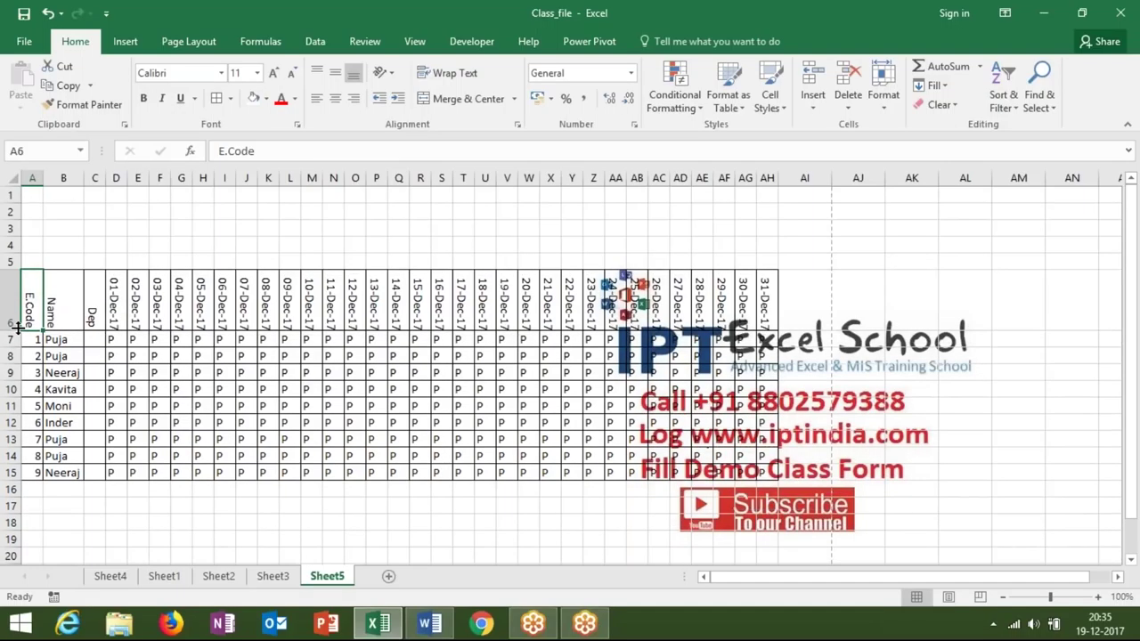
{"action": "left_click", "coordinate": [199, 294]}
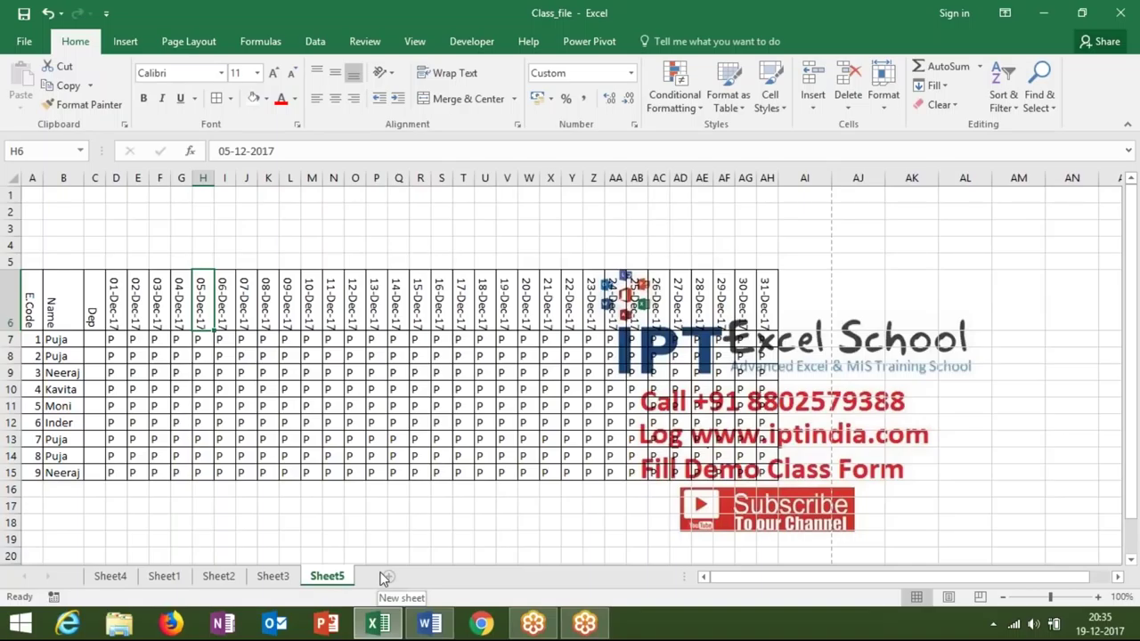
Step: Add a new sheet, Sheet6, and enter a sample full name in B2
{"action": "left_click", "coordinate": [384, 577]}
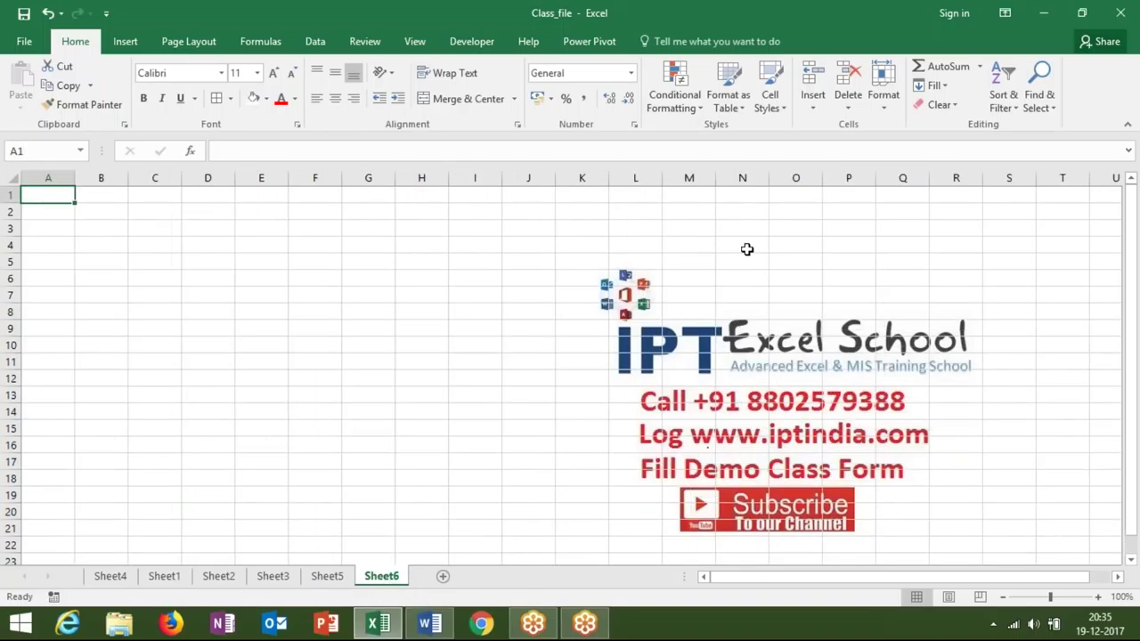
{"action": "left_click", "coordinate": [1122, 23]}
{"action": "left_click", "coordinate": [98, 212]}
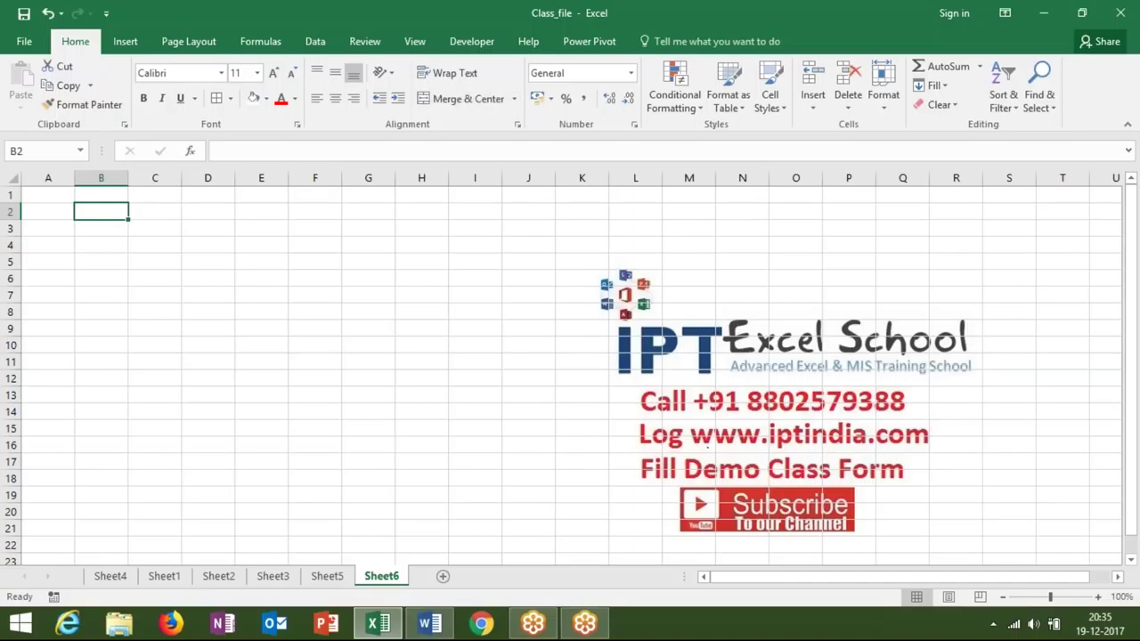
{"action": "type", "text": "Sujeet Kumar"}
{"action": "key", "text": "Return"}
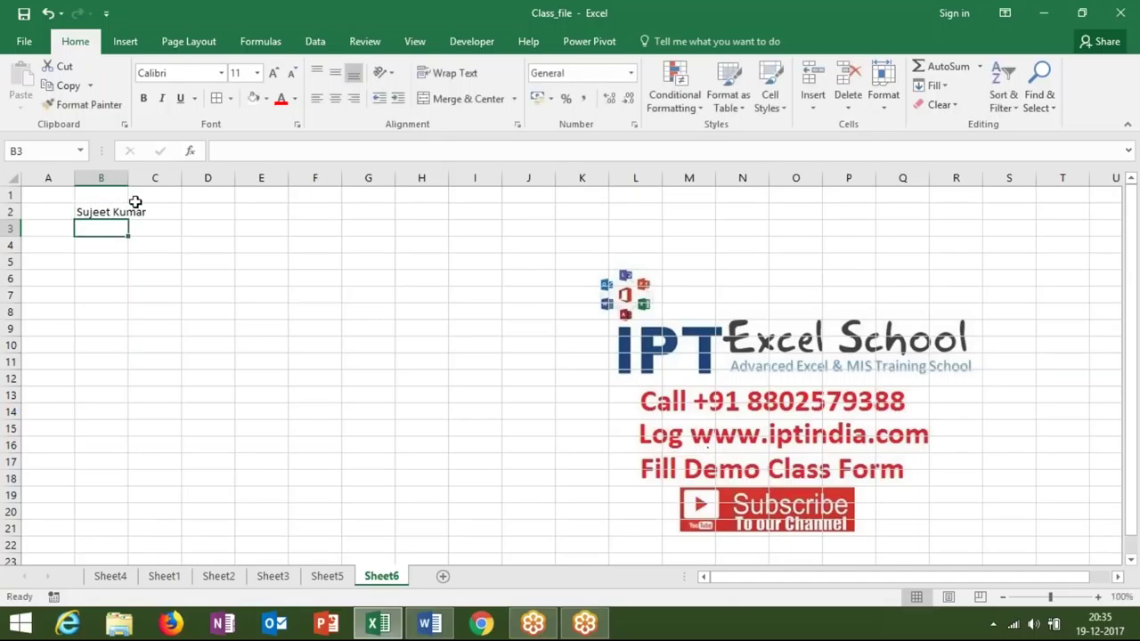
Step: Turn Wrap Text on for the name in B2, then turn it back off
{"action": "left_click_drag", "start_coordinate": [130, 181], "coordinate": [130, 180]}
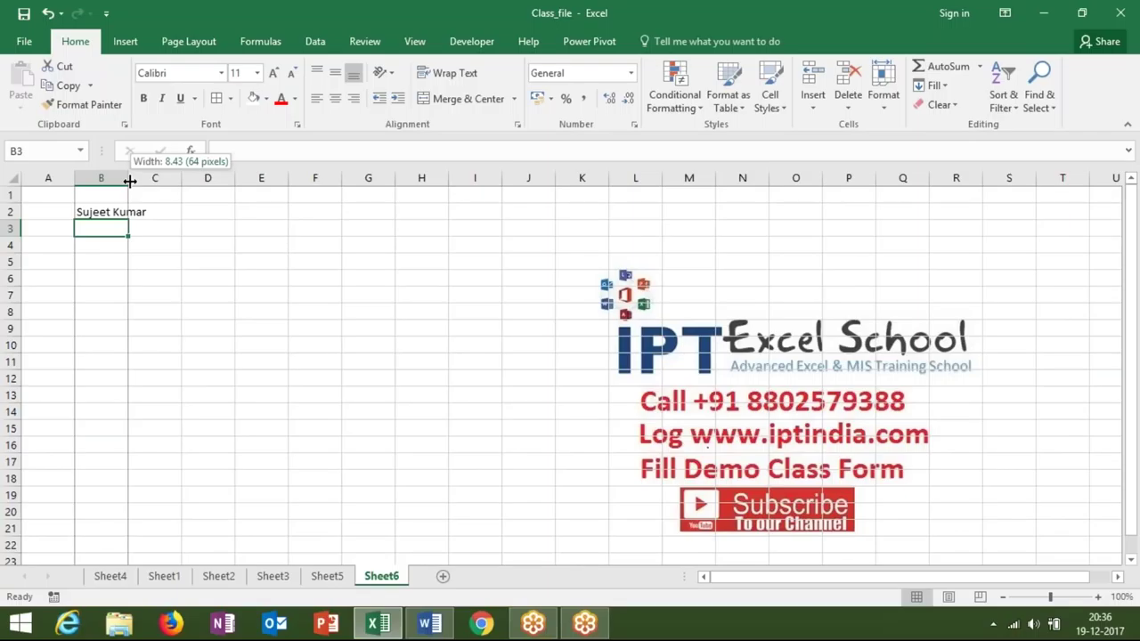
{"action": "left_click", "coordinate": [114, 207]}
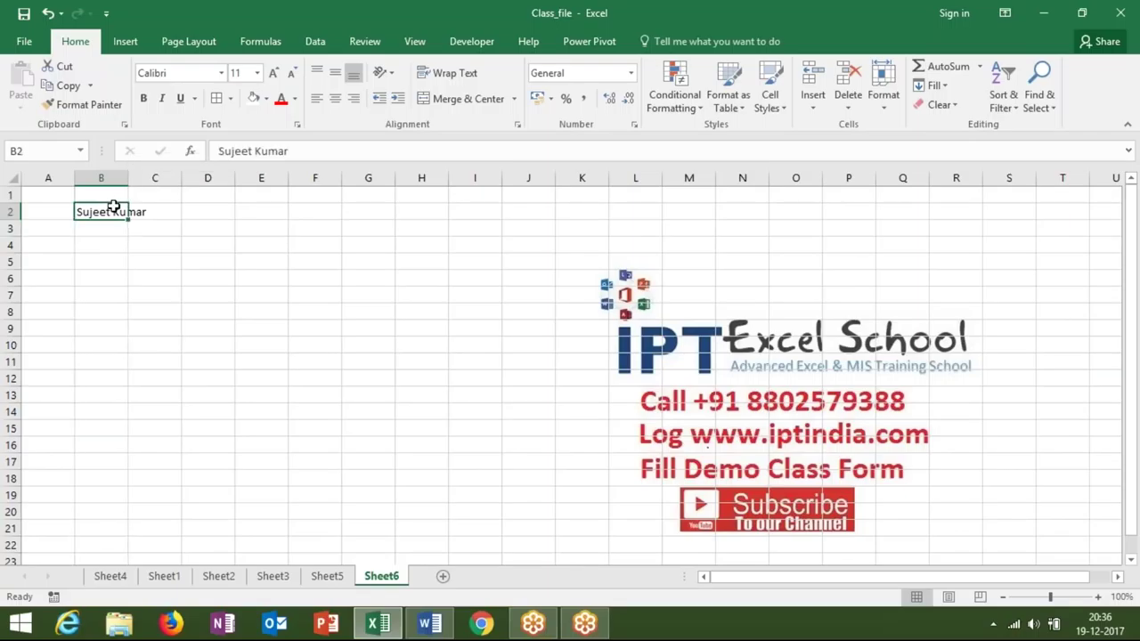
{"action": "left_click", "coordinate": [455, 76]}
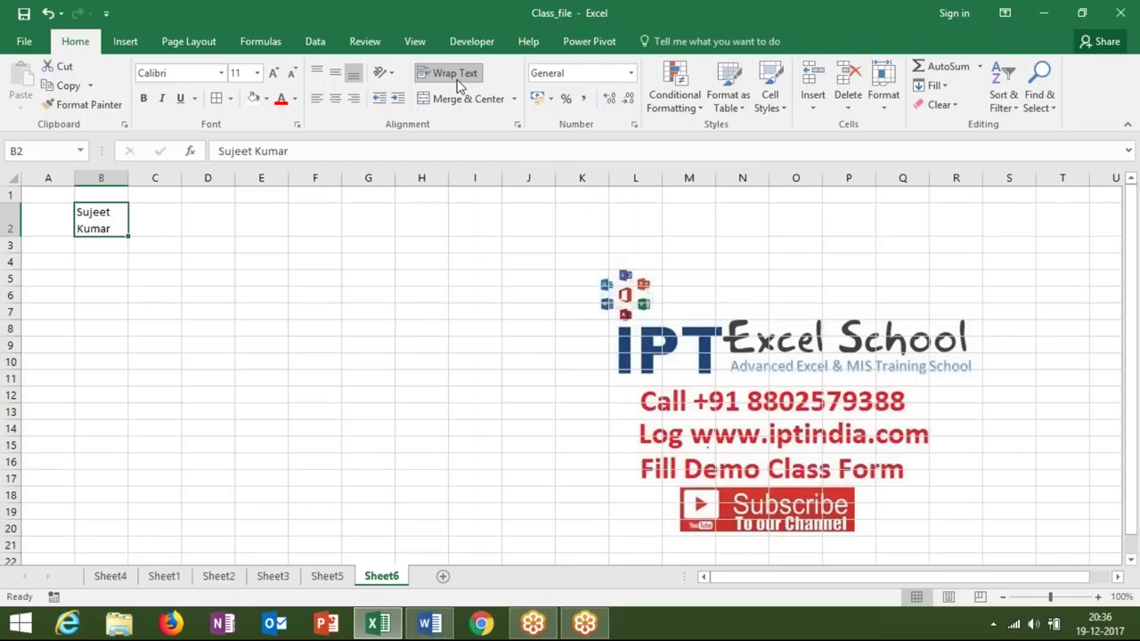
{"action": "left_click", "coordinate": [457, 79]}
Step: Enter 123, 852 and 147 on three lines in D5 using Alt+Enter, then clear D5
{"action": "left_click", "coordinate": [227, 263]}
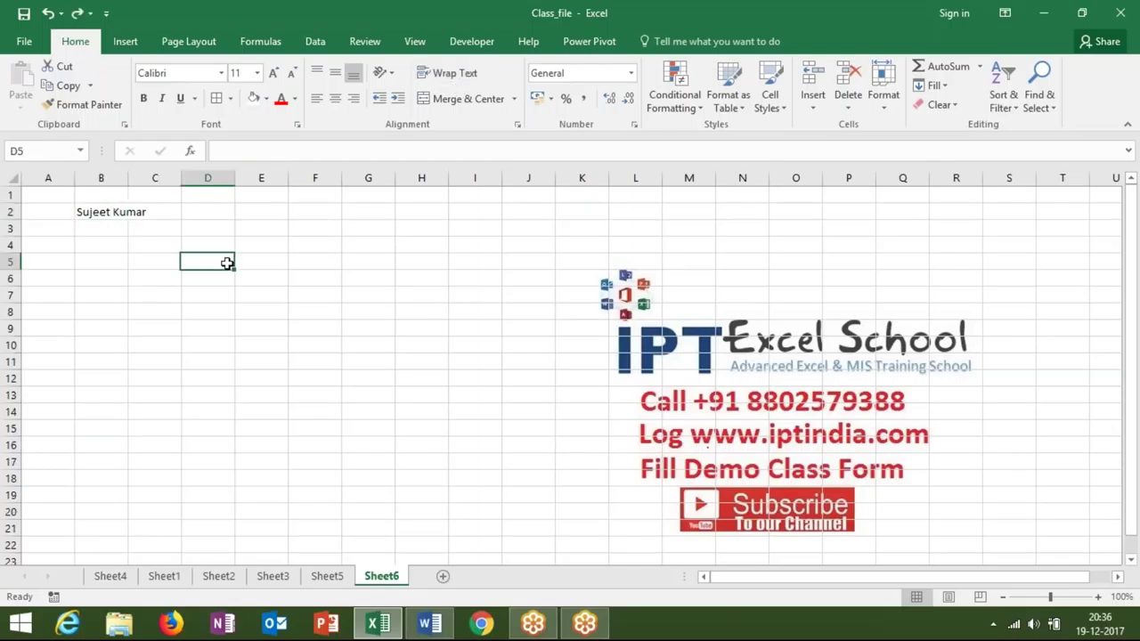
{"action": "type", "text": "123"}
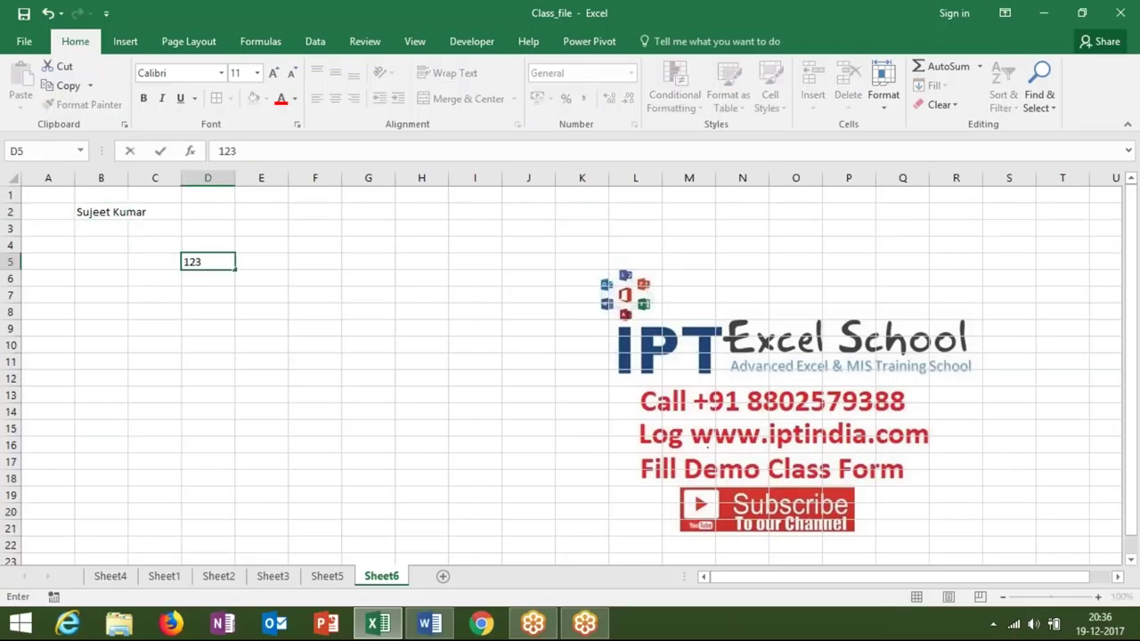
{"action": "key", "text": "alt+Return"}
{"action": "type", "text": "852"}
{"action": "key", "text": "alt+Return"}
{"action": "type", "text": "1"}
{"action": "type", "text": "47"}
{"action": "key", "text": "Return"}
{"action": "key", "text": "Up"}
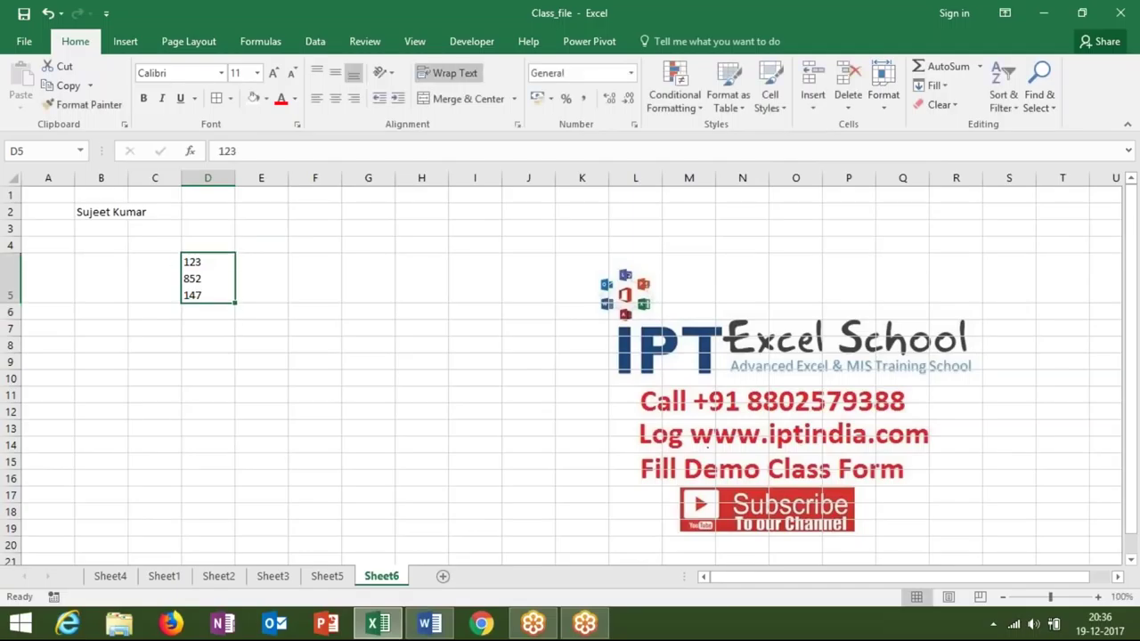
{"action": "key", "text": "Delete"}
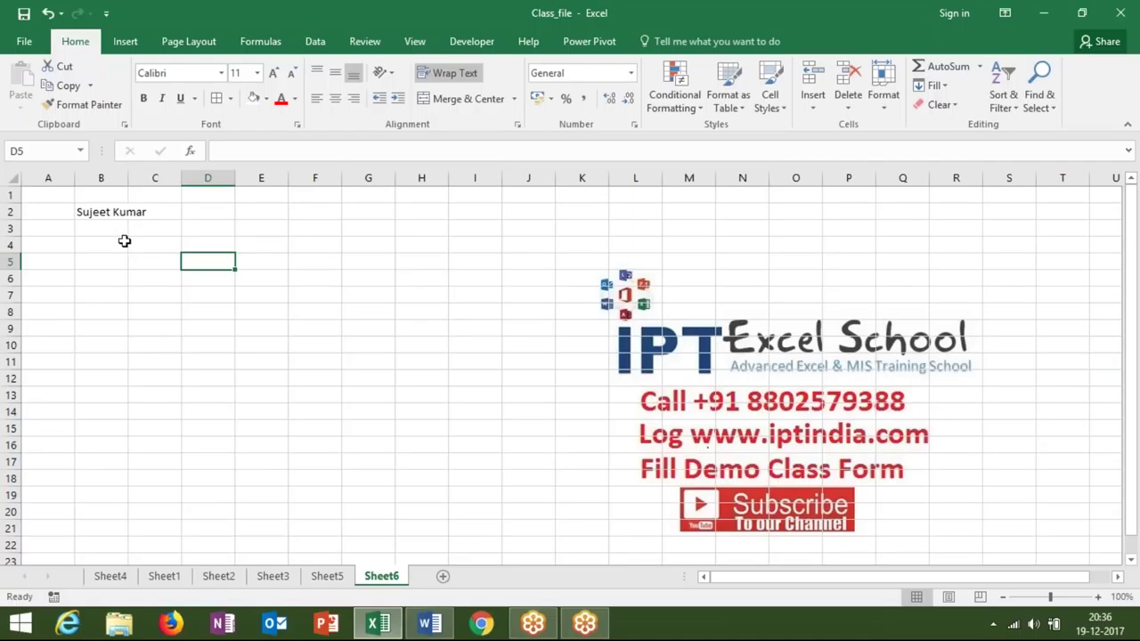
{"action": "double_click", "coordinate": [128, 179]}
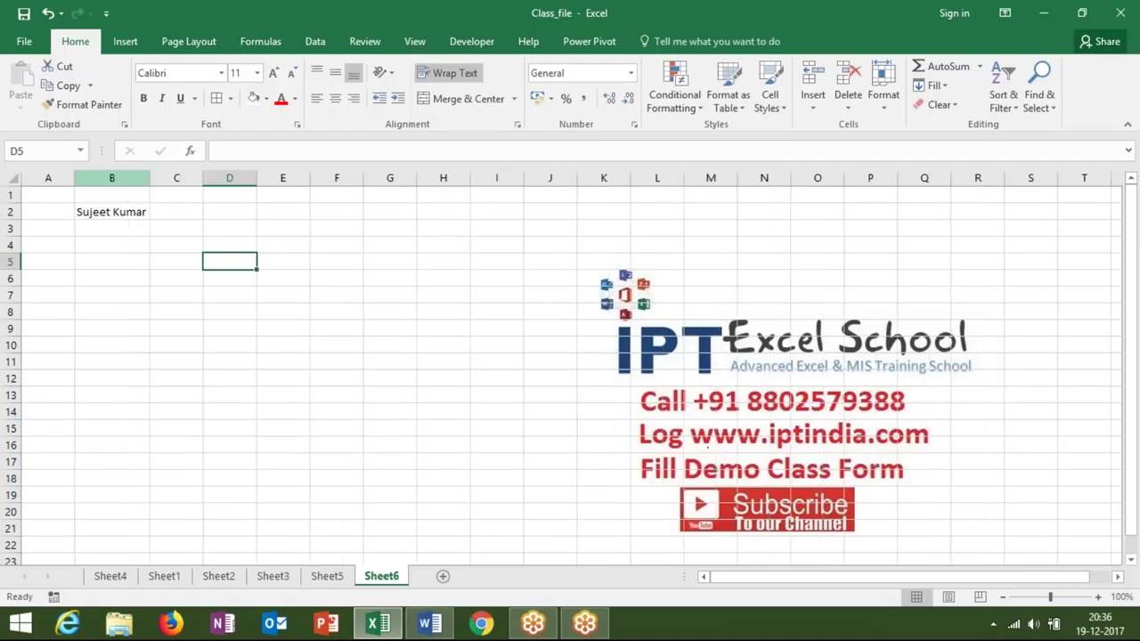
{"action": "key", "text": "ctrl+z"}
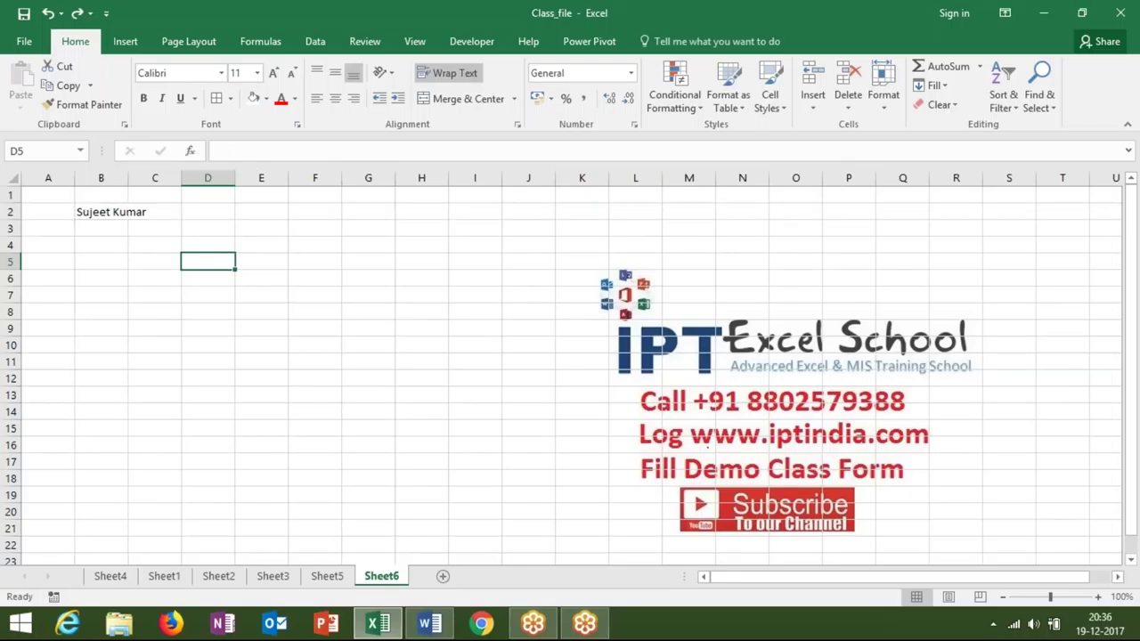
{"action": "left_click_drag", "start_coordinate": [131, 184], "coordinate": [131, 184]}
{"action": "left_click_drag", "start_coordinate": [18, 220], "coordinate": [18, 220]}
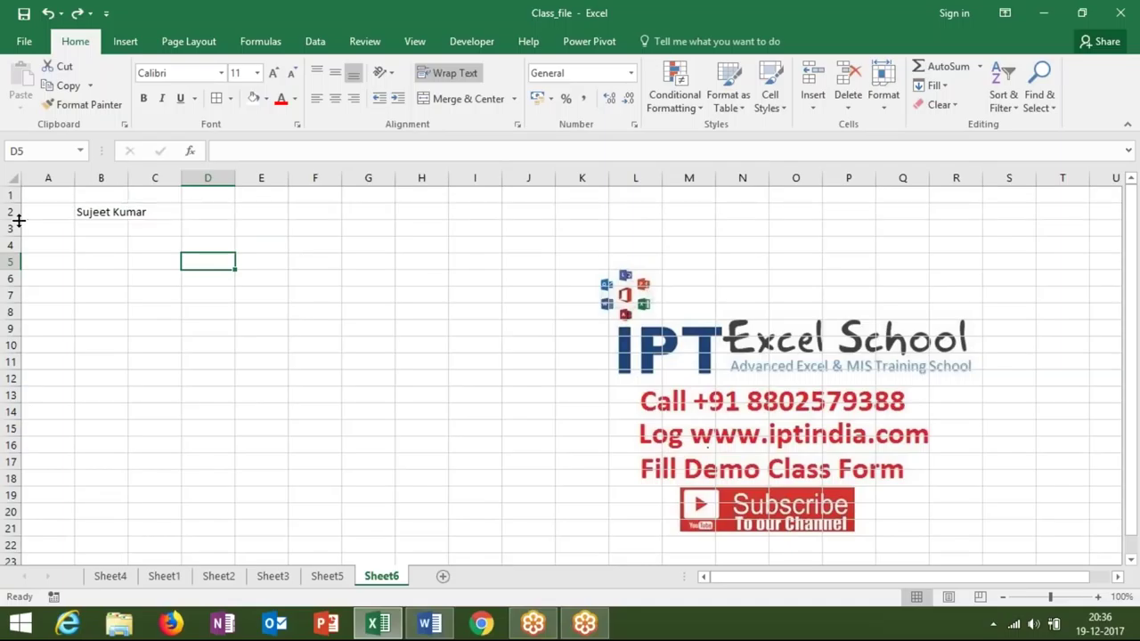
{"action": "left_click", "coordinate": [106, 211]}
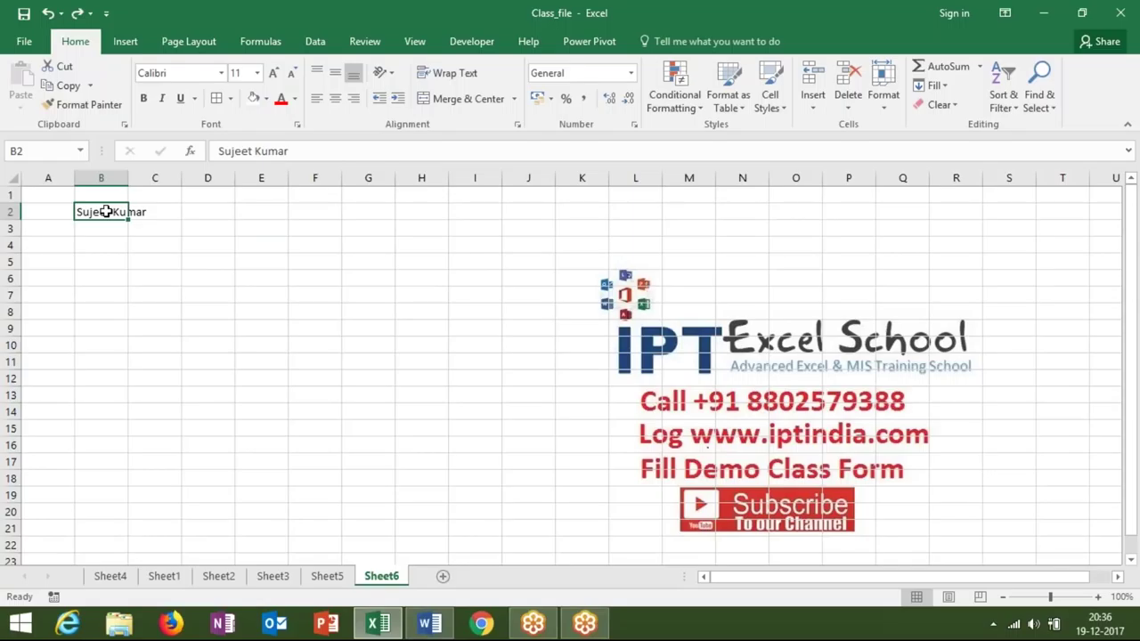
Step: Turn on Shrink to fit for B2 in the Alignment tab of Format Cells
{"action": "left_click", "coordinate": [634, 125]}
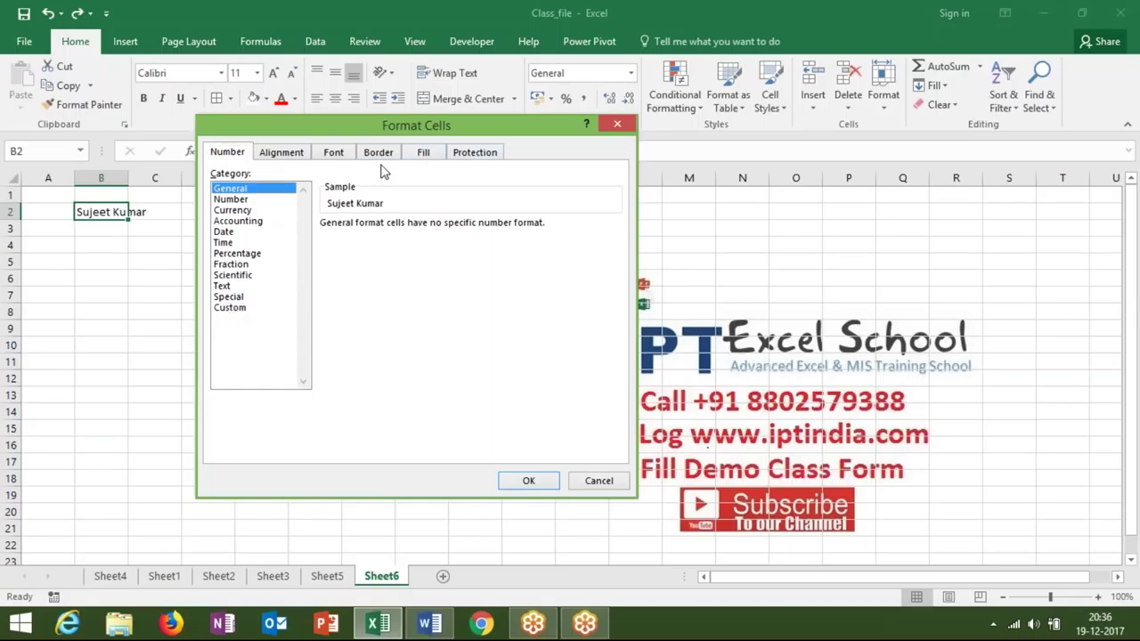
{"action": "left_click", "coordinate": [281, 155]}
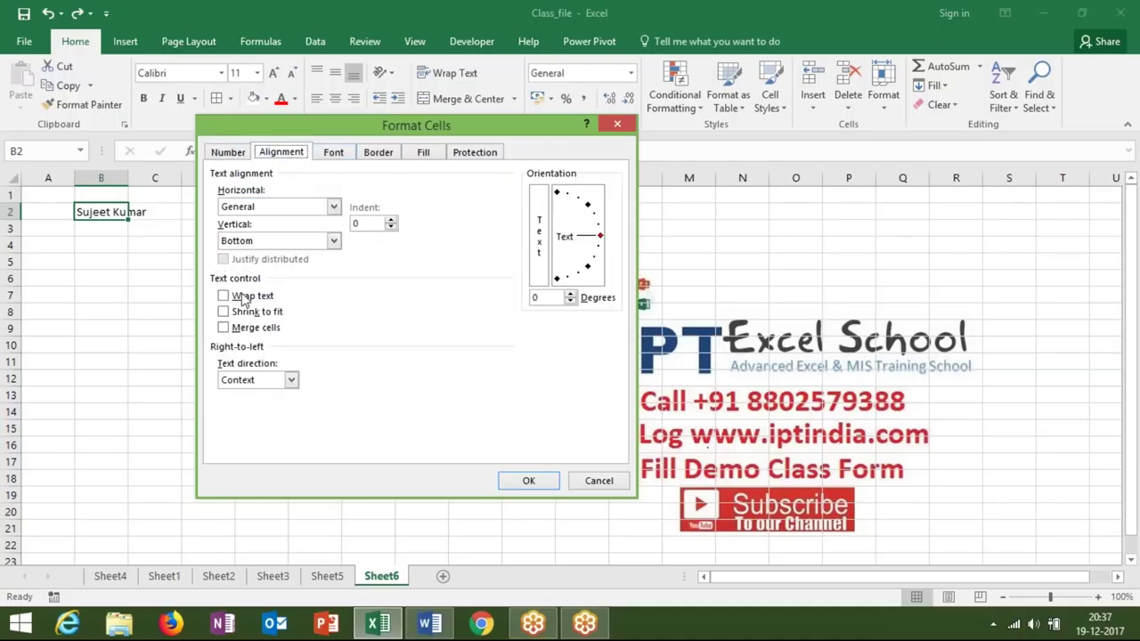
{"action": "left_click", "coordinate": [224, 313]}
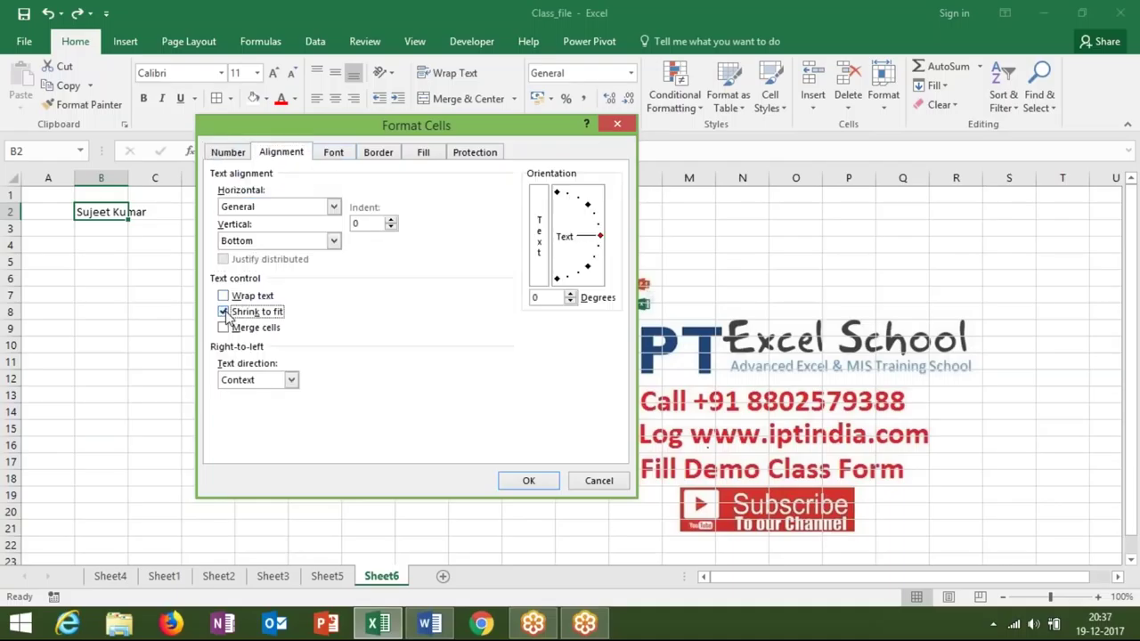
{"action": "left_click", "coordinate": [534, 486]}
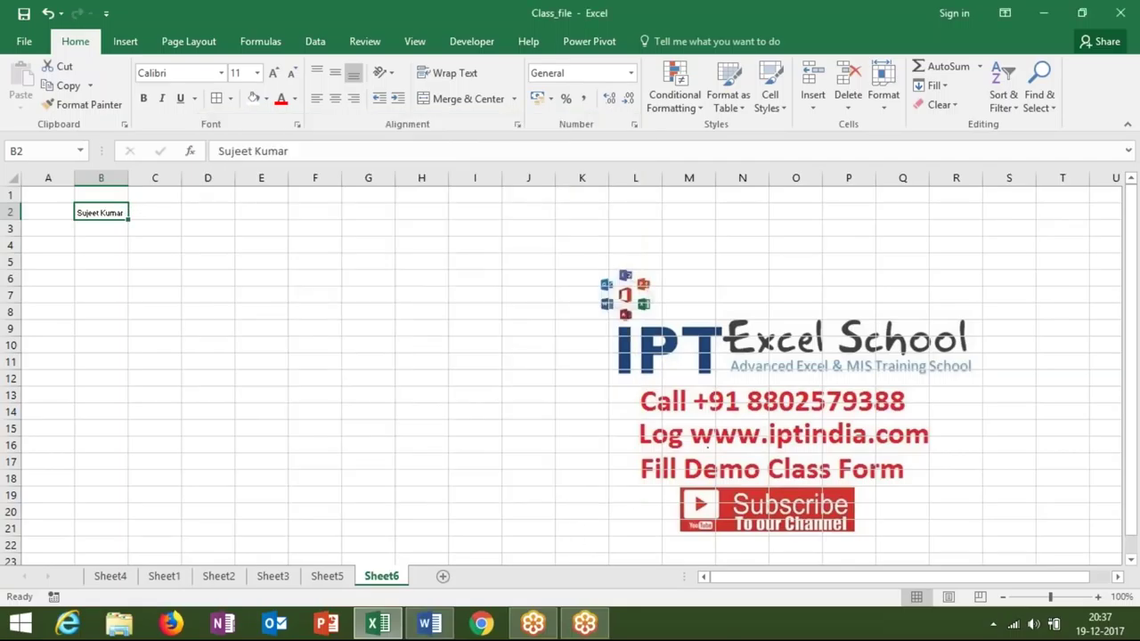
Step: Widen column B so the name fits, then check the widths of several columns
{"action": "mouse_move", "coordinate": [128, 178]}
{"action": "left_mouse_down"}
{"action": "mouse_move", "coordinate": [161, 179]}
{"action": "mouse_move", "coordinate": [148, 182]}
{"action": "left_mouse_up"}
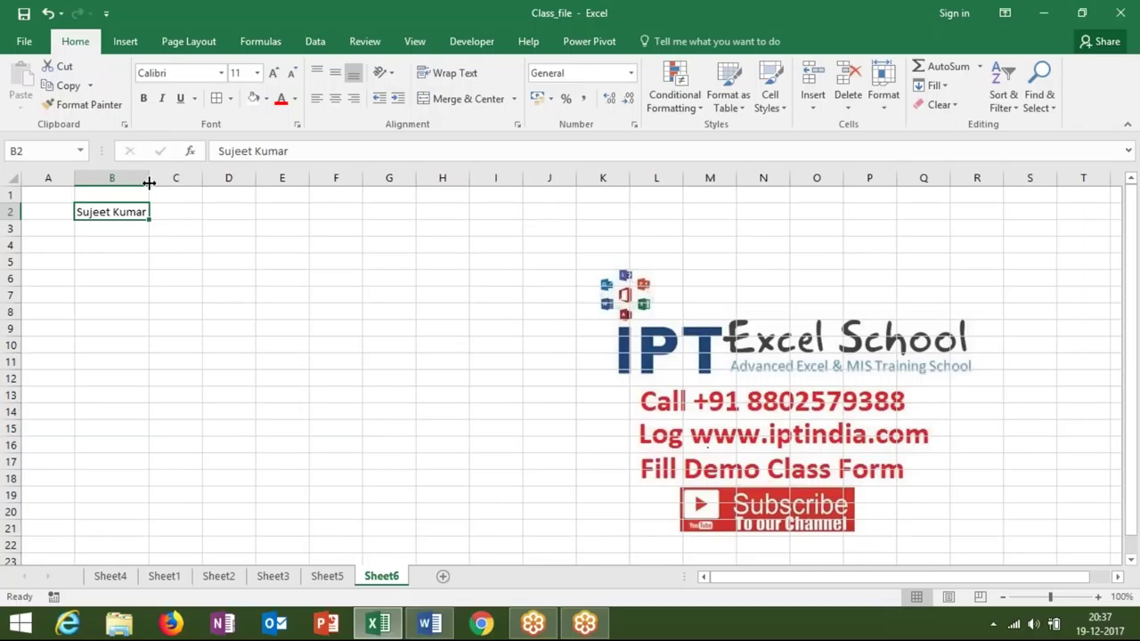
{"action": "left_click", "coordinate": [576, 178]}
{"action": "left_click", "coordinate": [683, 178]}
{"action": "left_click", "coordinate": [731, 179]}
{"action": "left_click", "coordinate": [790, 178]}
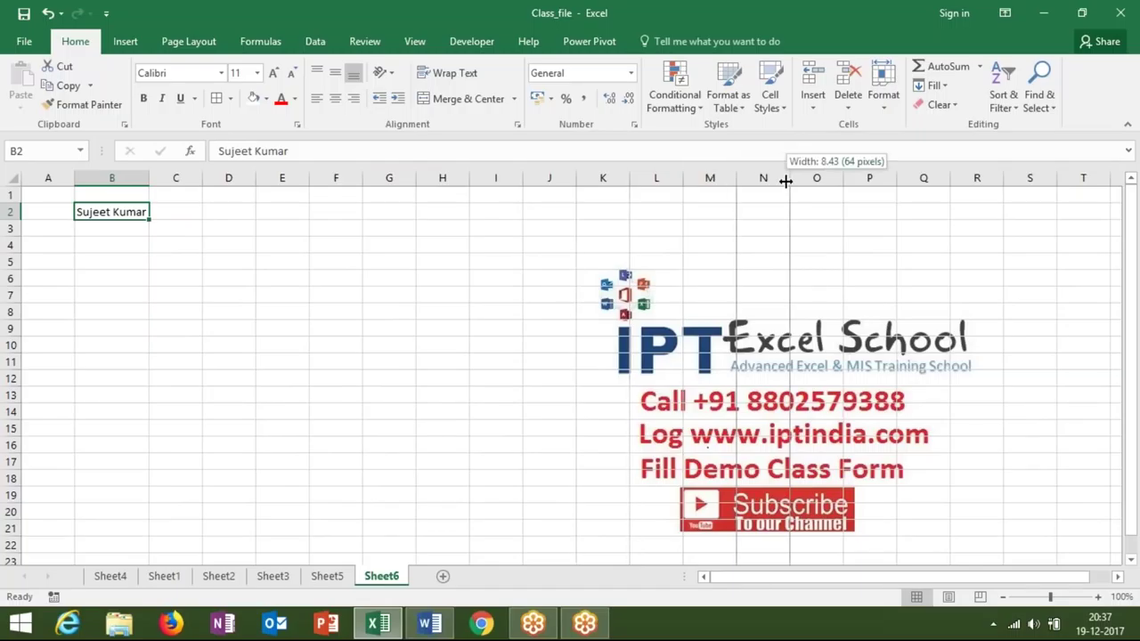
Step: Confirm the default column width of 8.43, then select the block F3:I9
{"action": "left_click", "coordinate": [789, 178]}
{"action": "left_click", "coordinate": [843, 178]}
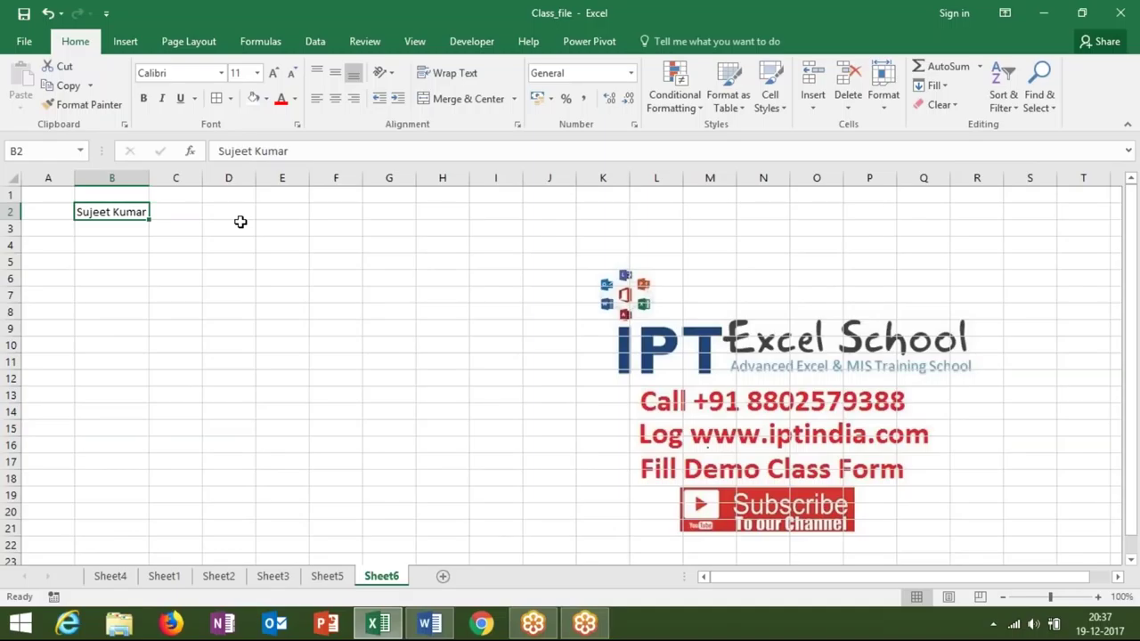
{"action": "left_click", "coordinate": [196, 278]}
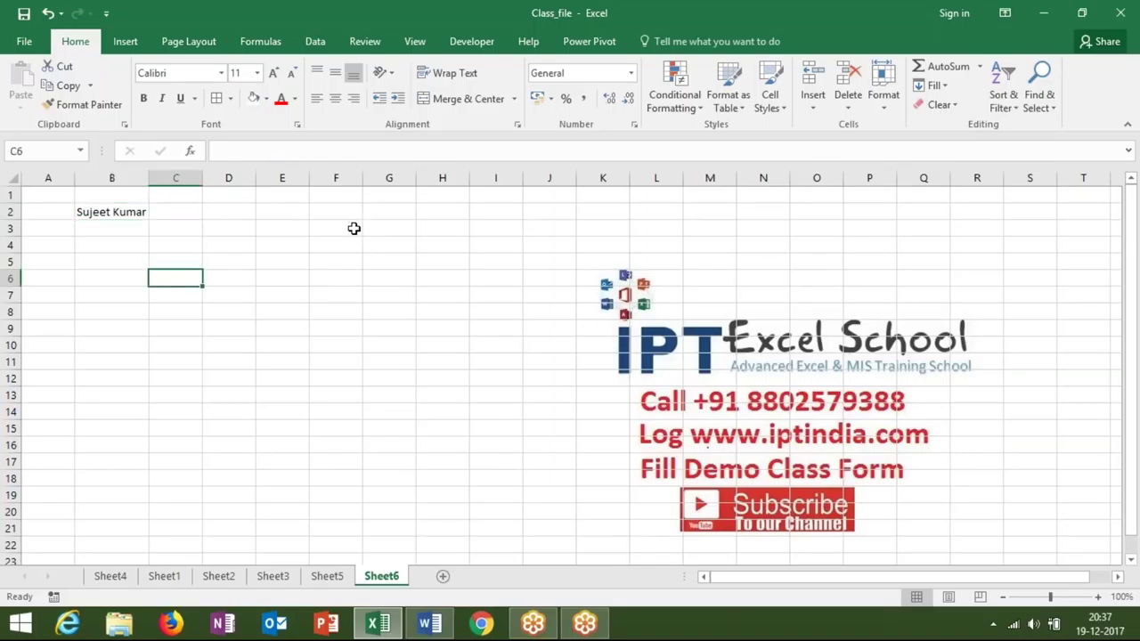
{"action": "mouse_move", "coordinate": [349, 227]}
{"action": "left_mouse_down"}
{"action": "mouse_move", "coordinate": [464, 308]}
{"action": "mouse_move", "coordinate": [521, 327]}
{"action": "left_mouse_up"}
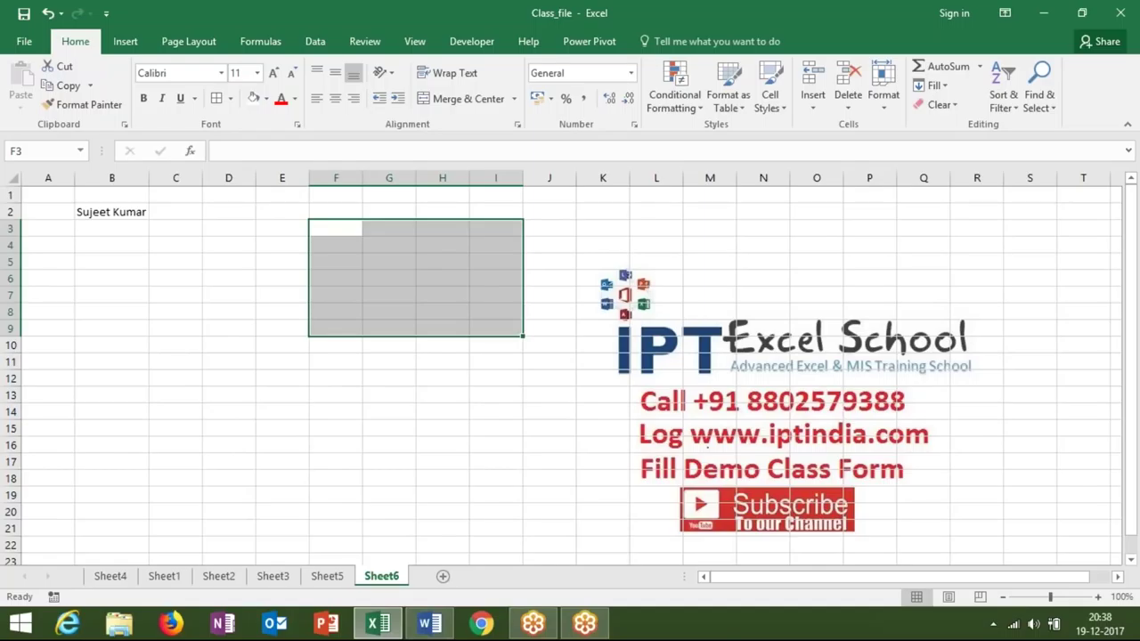
Step: Apply Merge Across to F3:I9 so each row becomes one wide cell, then add Sheet7
{"action": "left_click", "coordinate": [472, 99]}
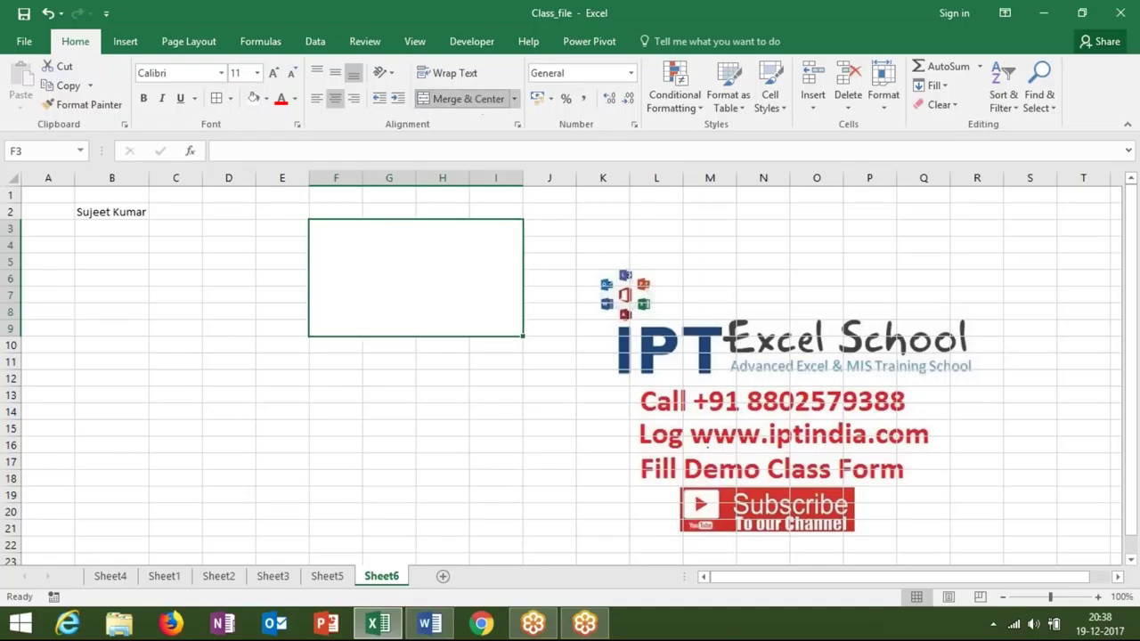
{"action": "left_click", "coordinate": [514, 101]}
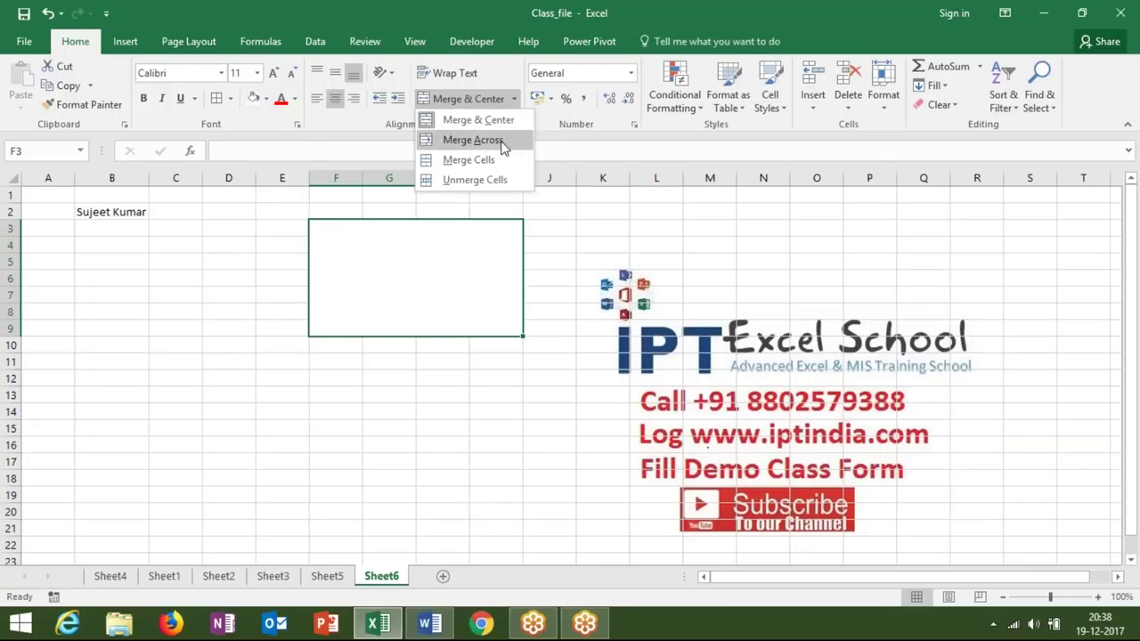
{"action": "left_click", "coordinate": [472, 140]}
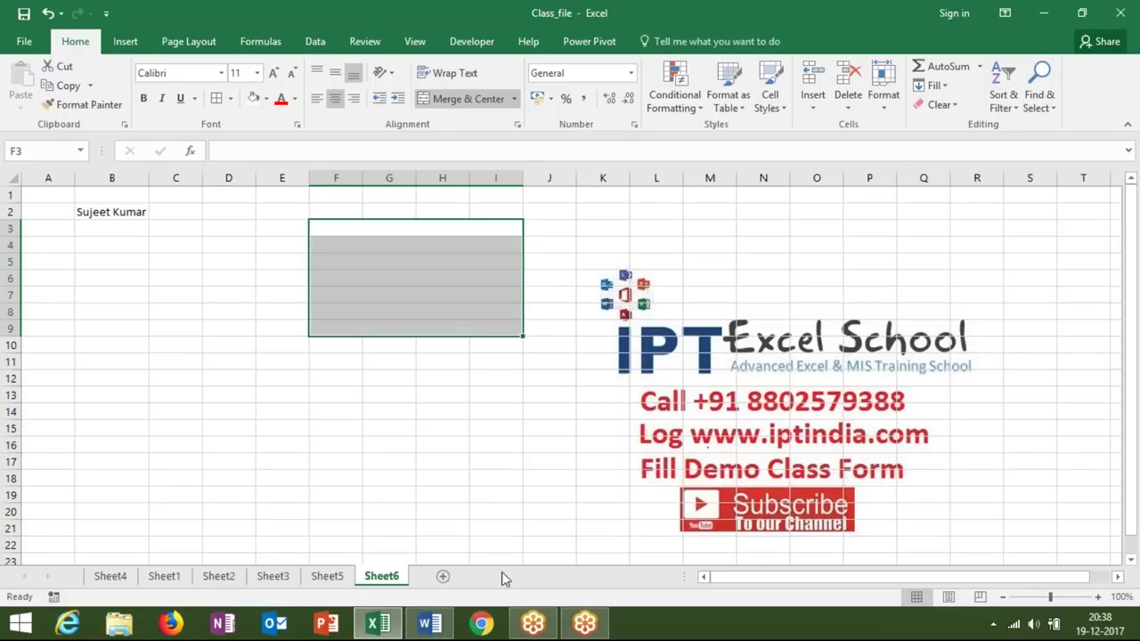
{"action": "left_click", "coordinate": [443, 577]}
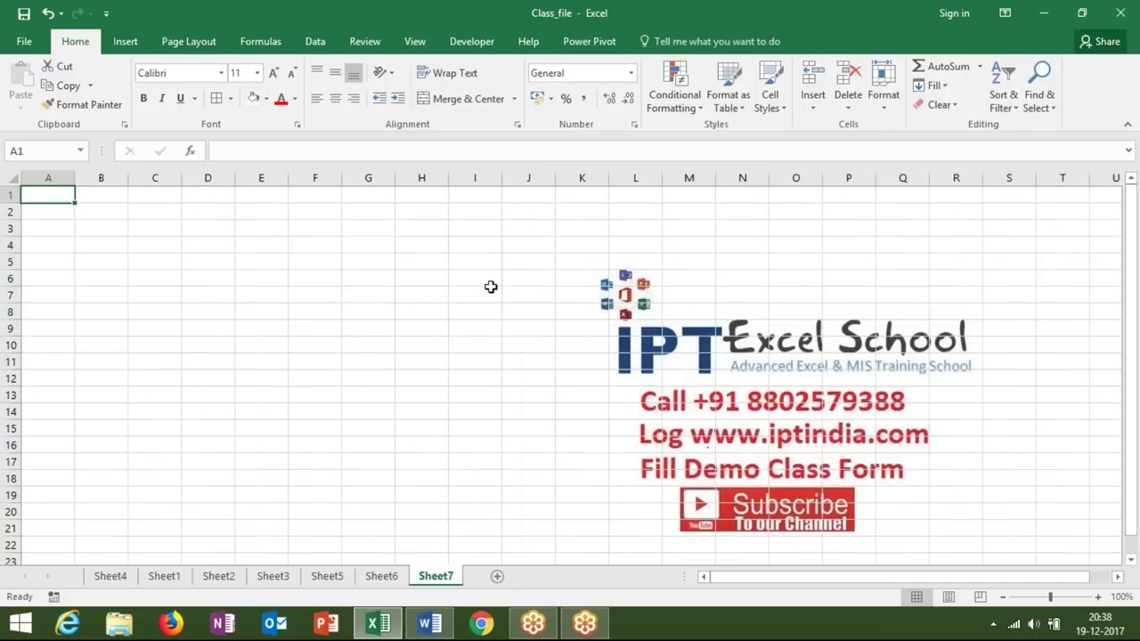
Step: Preview the Custom number format codes in Format Cells, cancel, and switch to Chrome
{"action": "left_click", "coordinate": [634, 124]}
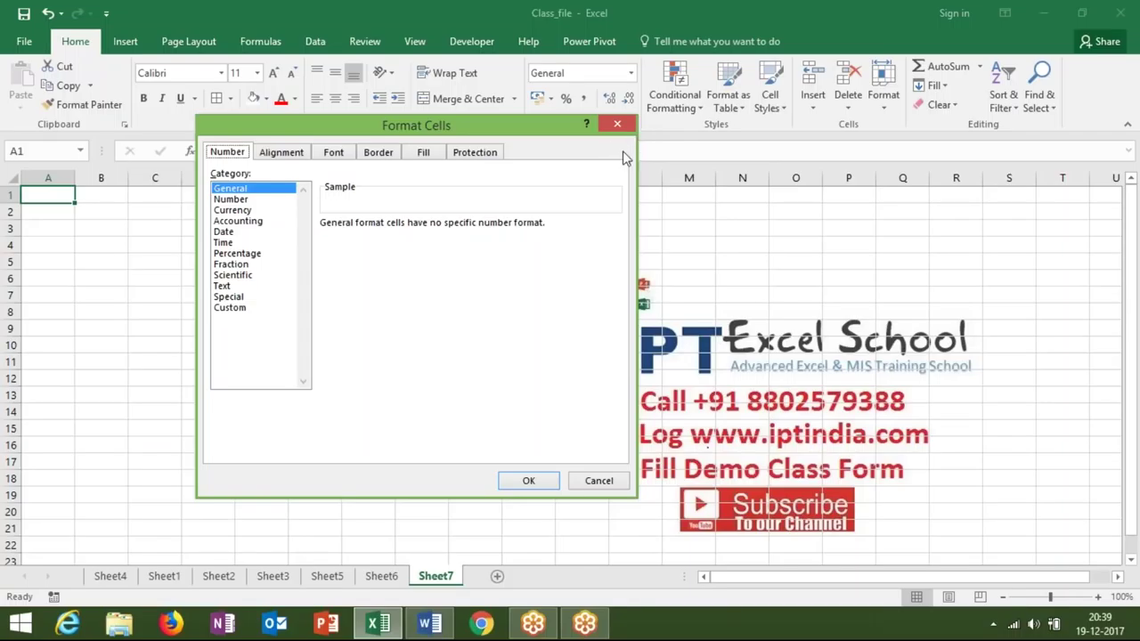
{"action": "left_click", "coordinate": [227, 308]}
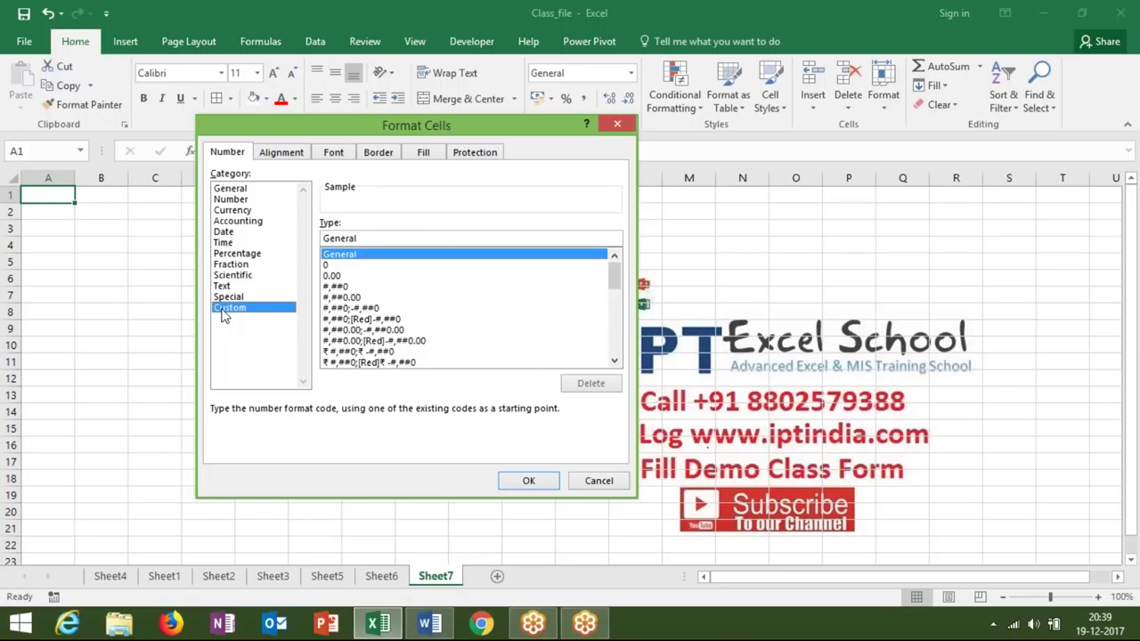
{"action": "key", "text": "Escape"}
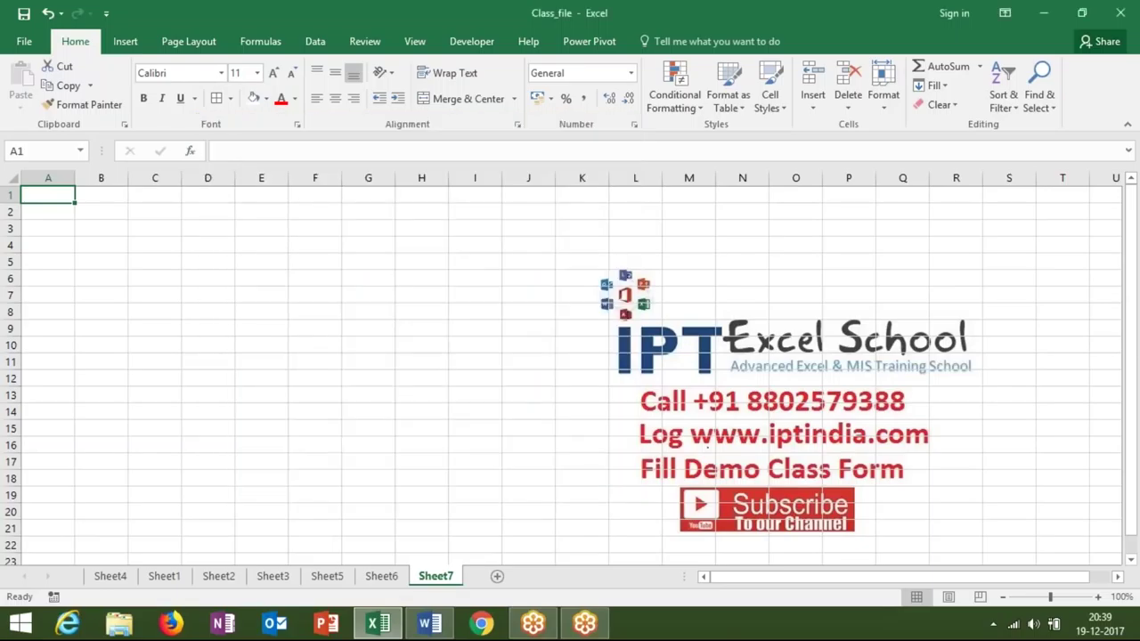
{"action": "left_click", "coordinate": [496, 621]}
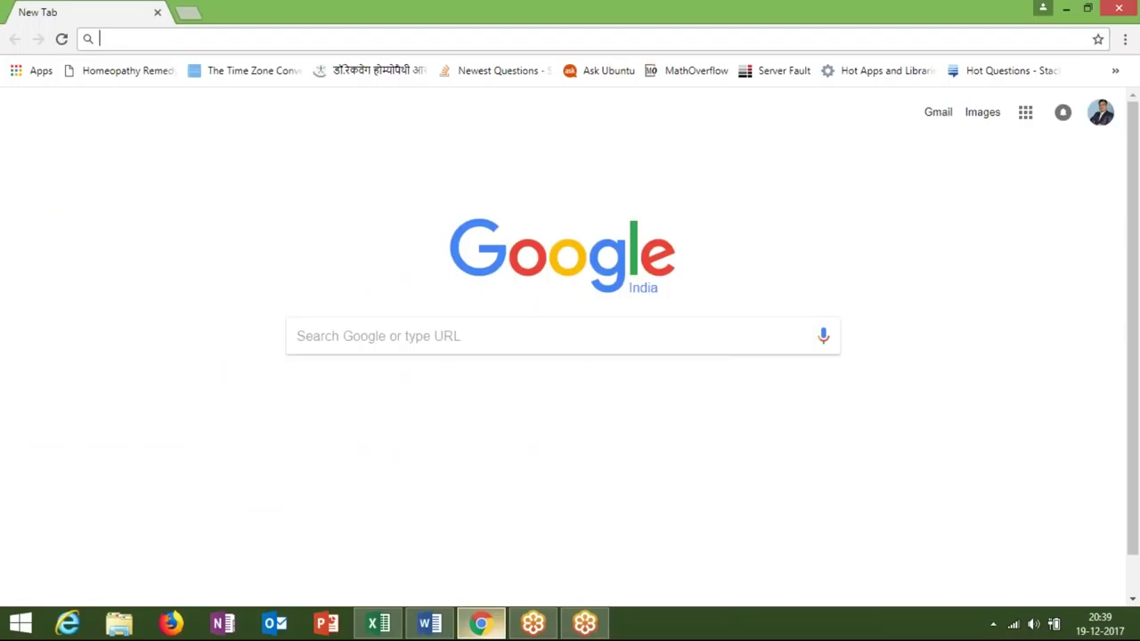
Step: Go to the Google homepage from Chrome's address bar
{"action": "type", "text": "cus"}
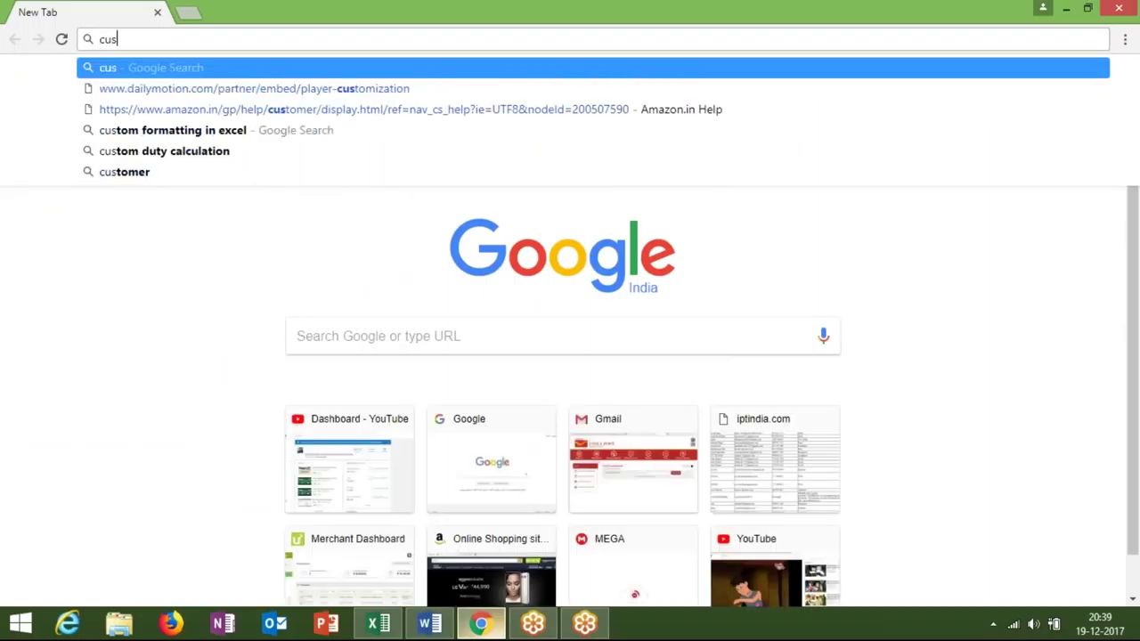
{"action": "type", "text": "to"}
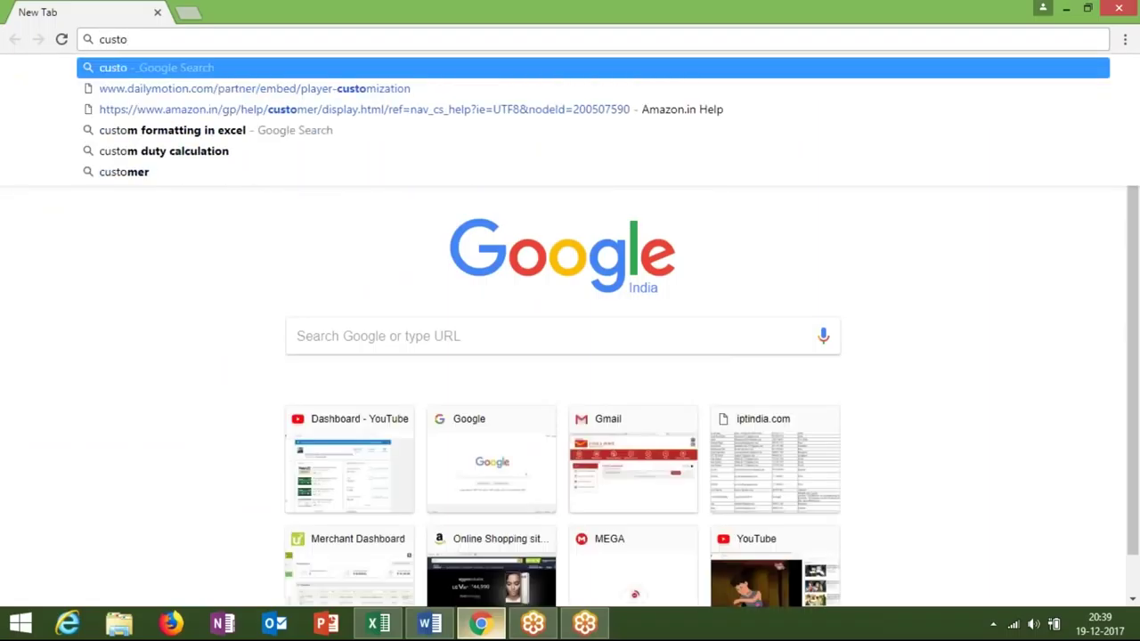
{"action": "key", "text": "BackSpace"}
{"action": "key", "text": "BackSpace"}
{"action": "key", "text": "BackSpace"}
{"action": "key", "text": "BackSpace"}
{"action": "key", "text": "BackSpace"}
{"action": "type", "text": "g"}
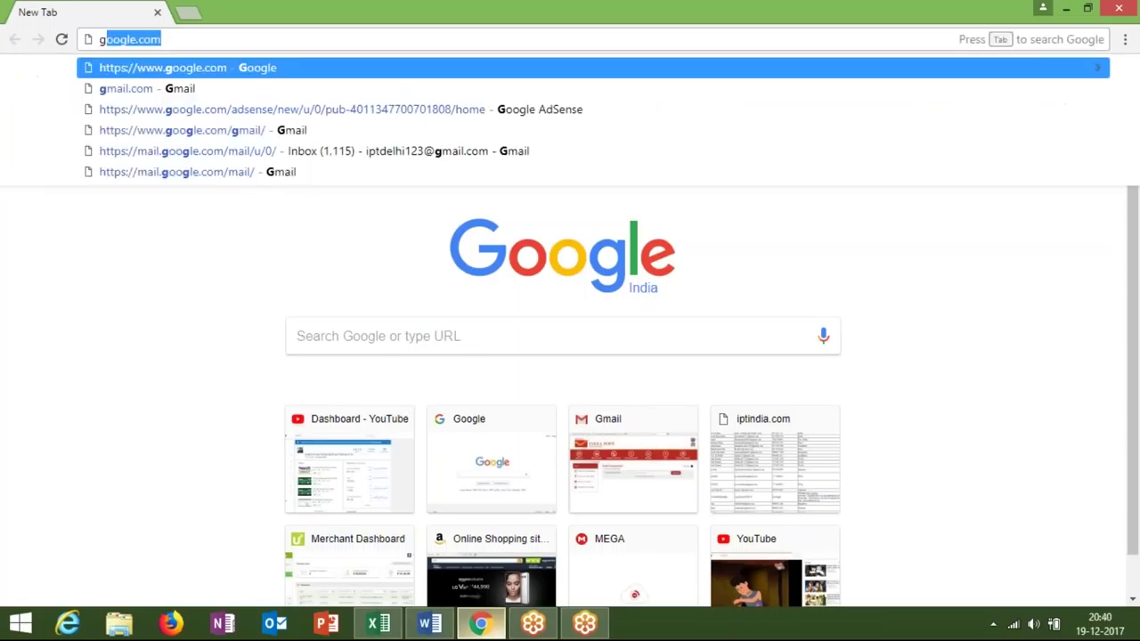
{"action": "type", "text": "oo"}
{"action": "key", "text": "Return"}
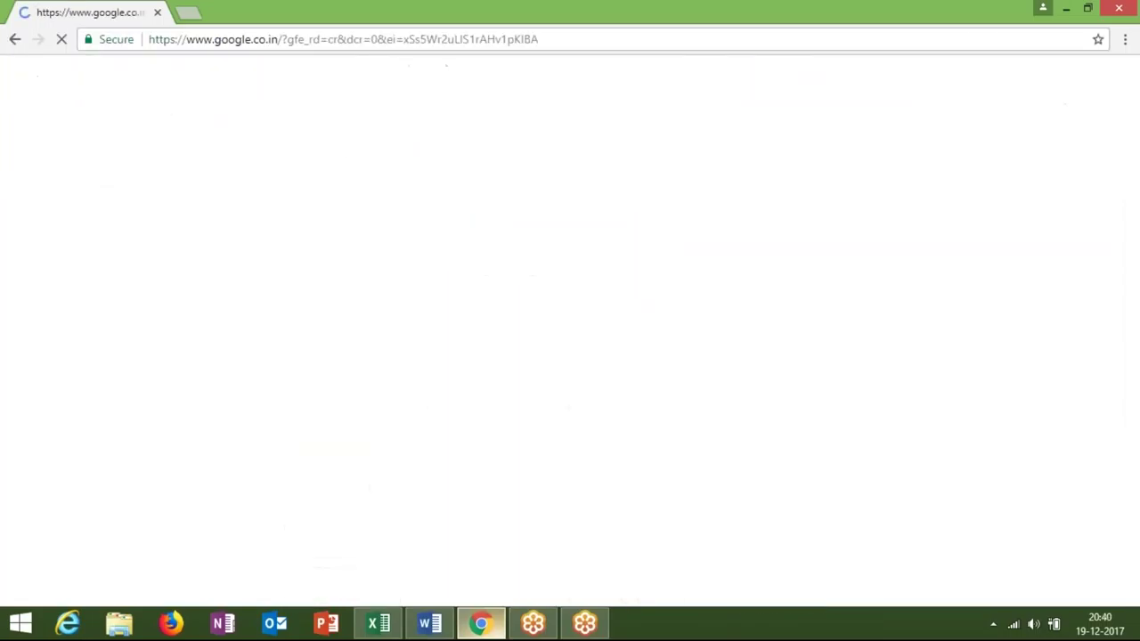
Step: Search 'custom formating', accept the spelling fix, and open Office Support's custom number format article
{"action": "type", "text": "cu"}
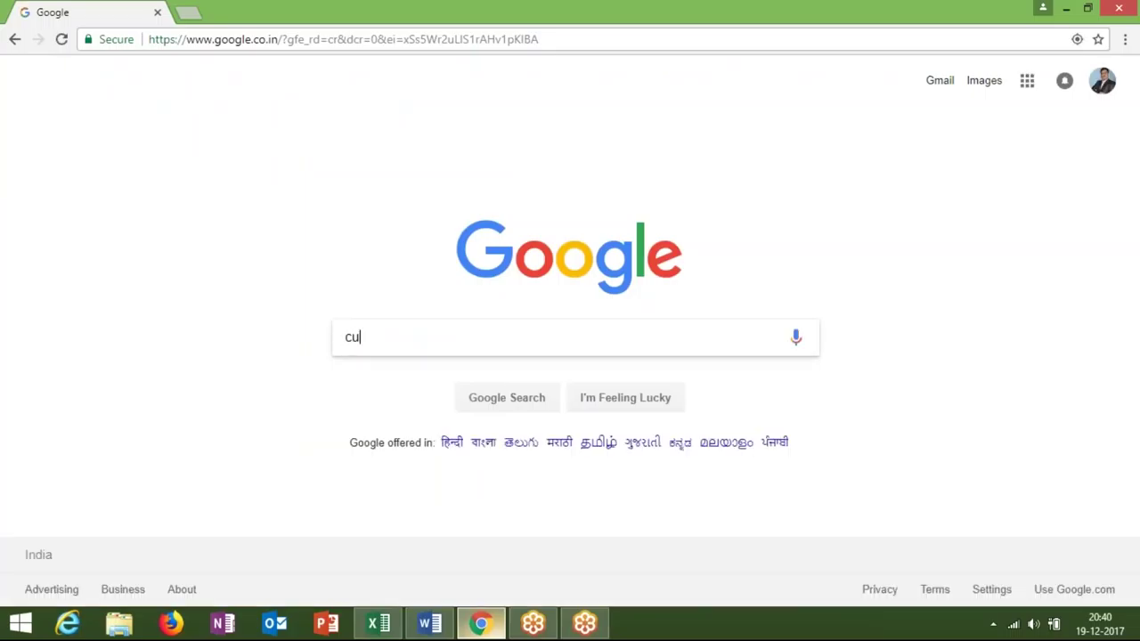
{"action": "type", "text": "stom formating"}
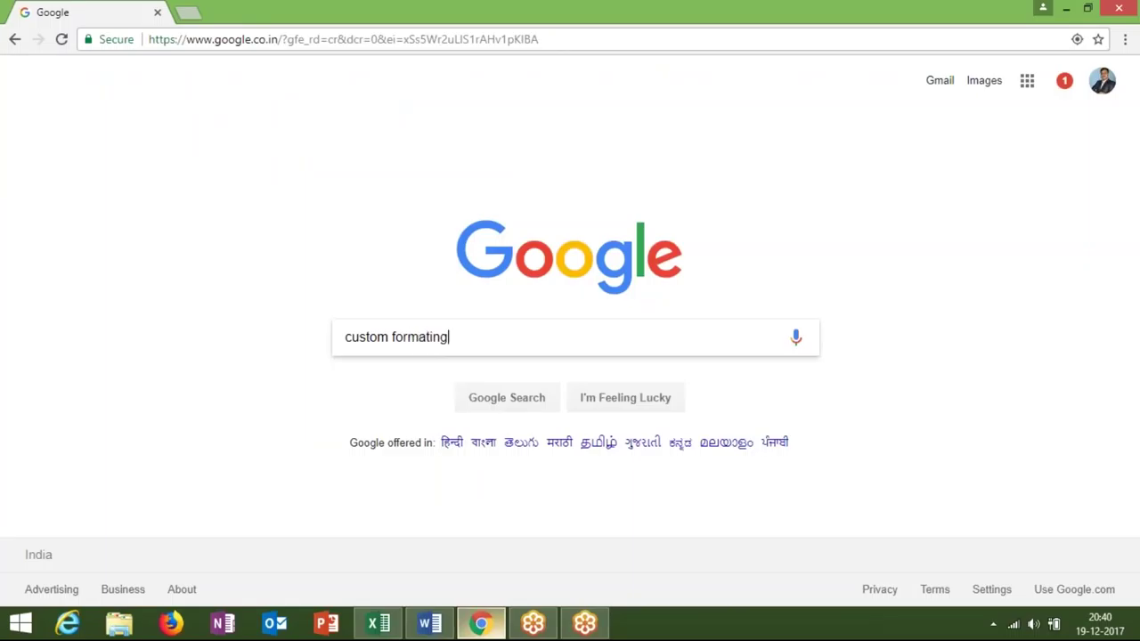
{"action": "key", "text": "Return"}
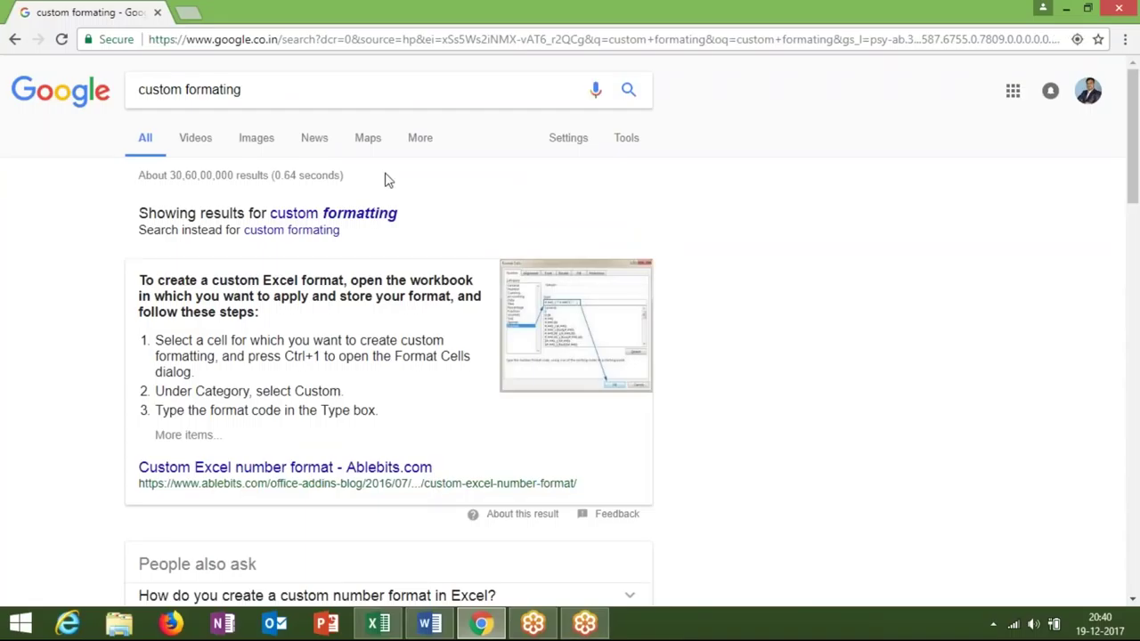
{"action": "left_click", "coordinate": [334, 213]}
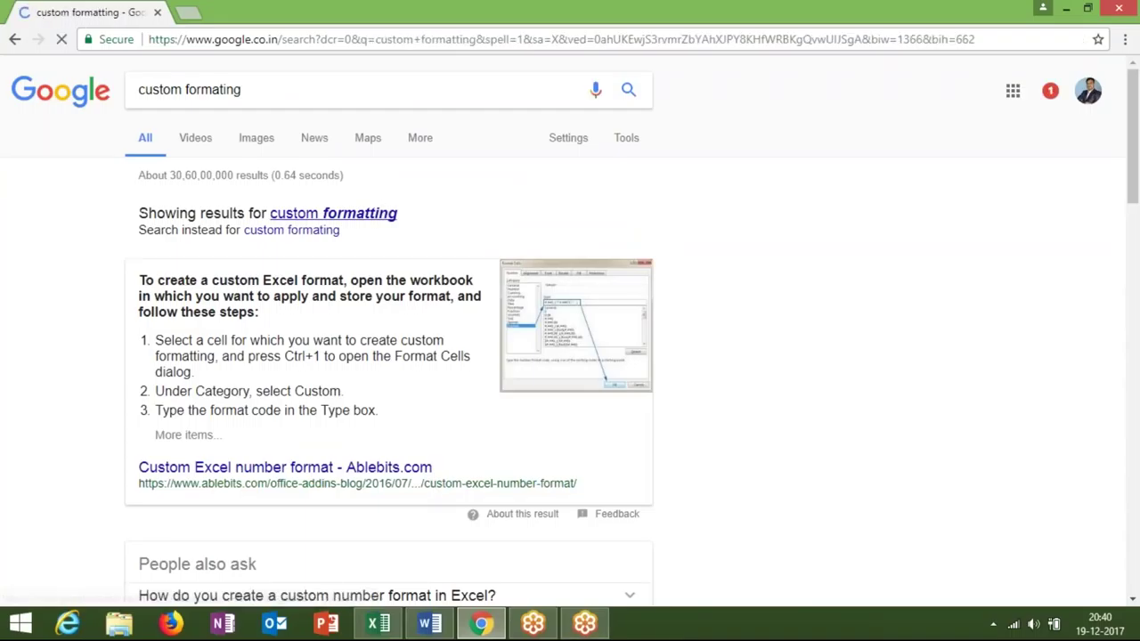
{"action": "scroll", "coordinate": [570, 321], "scroll_direction": "down", "scroll_amount": 4}
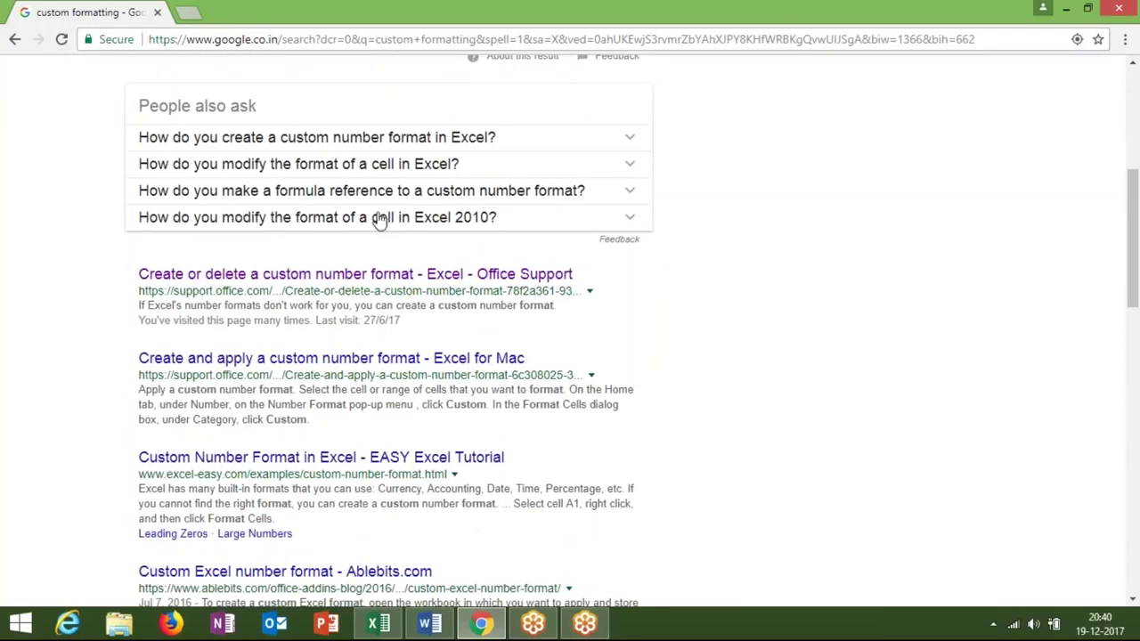
{"action": "left_click", "coordinate": [388, 276]}
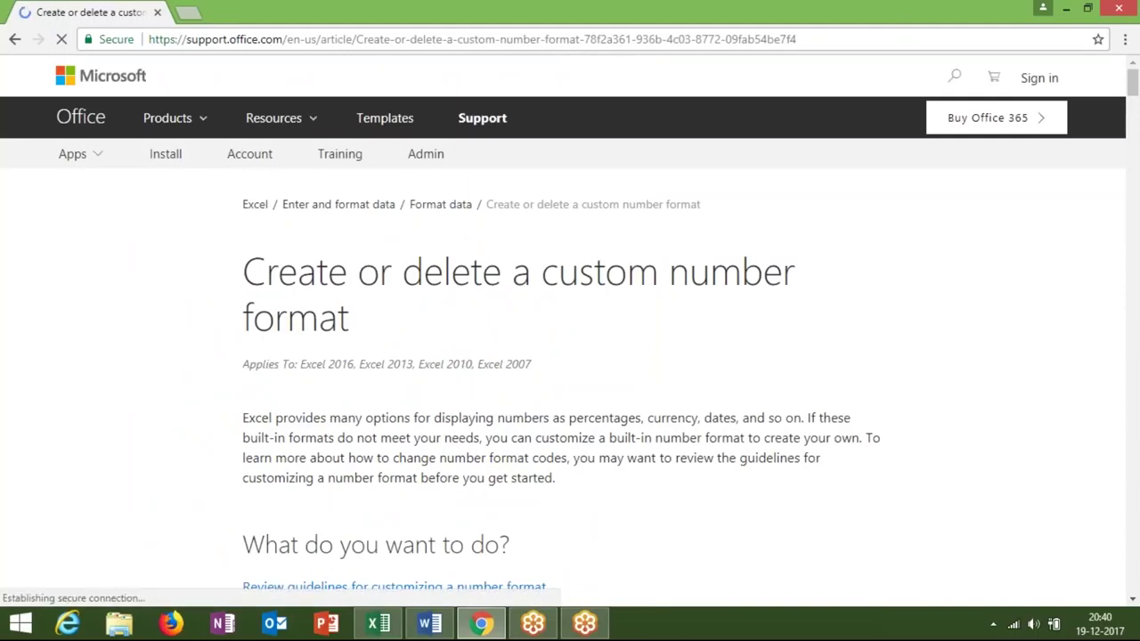
Step: Scroll the article down to the guidelines for including text and adding spacing
{"action": "scroll", "coordinate": [563, 338], "scroll_direction": "down", "scroll_amount": 1}
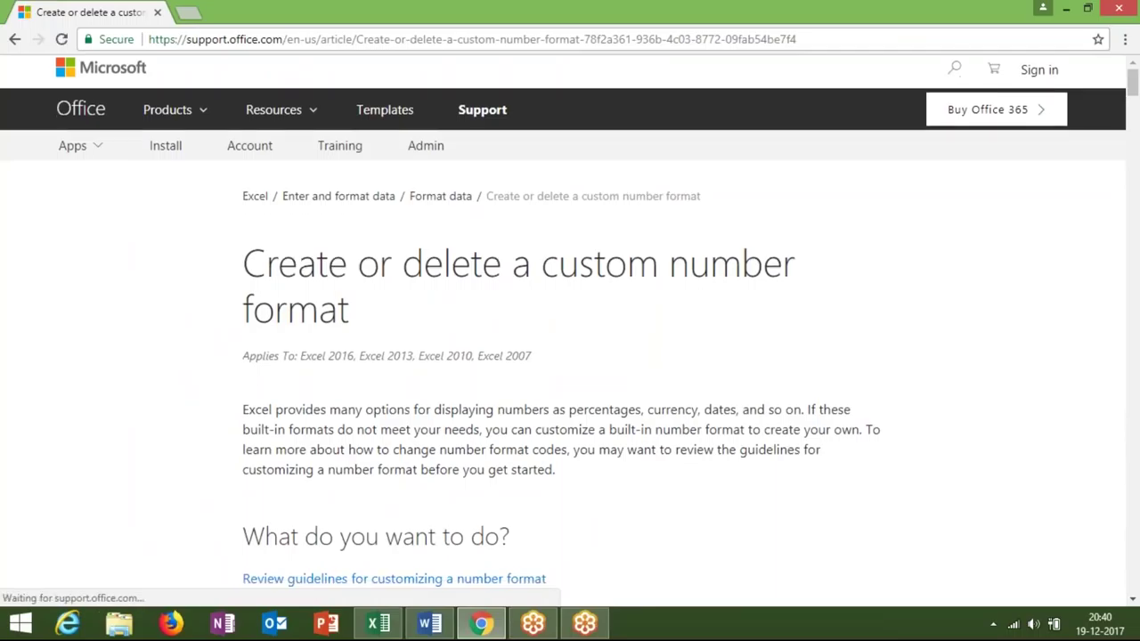
{"action": "scroll", "coordinate": [563, 338], "scroll_direction": "down", "scroll_amount": 5}
{"action": "scroll", "coordinate": [561, 329], "scroll_direction": "down", "scroll_amount": 5}
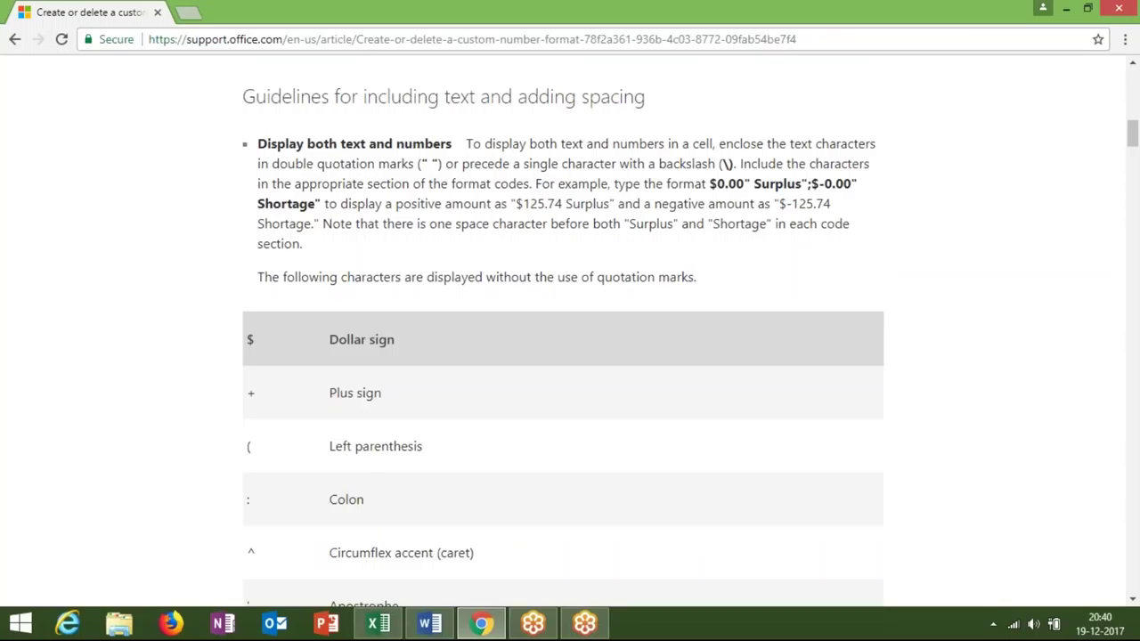